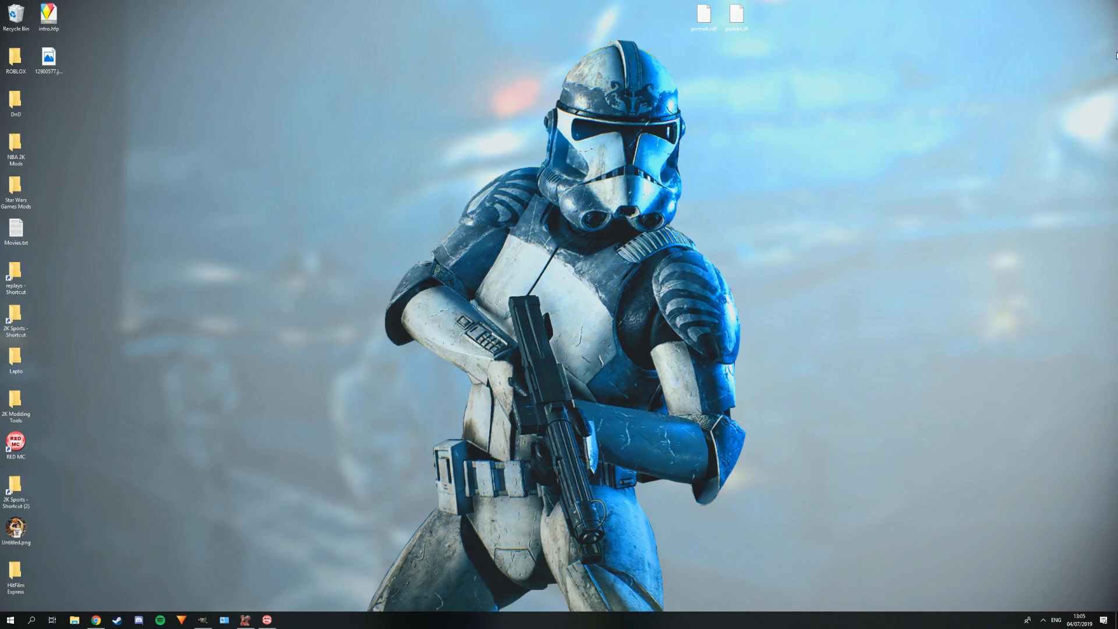
# Switch to RED Modding Center and copy the entire PortID column of the Players table in Roster1.ROS.
pyautogui.click(267, 620)
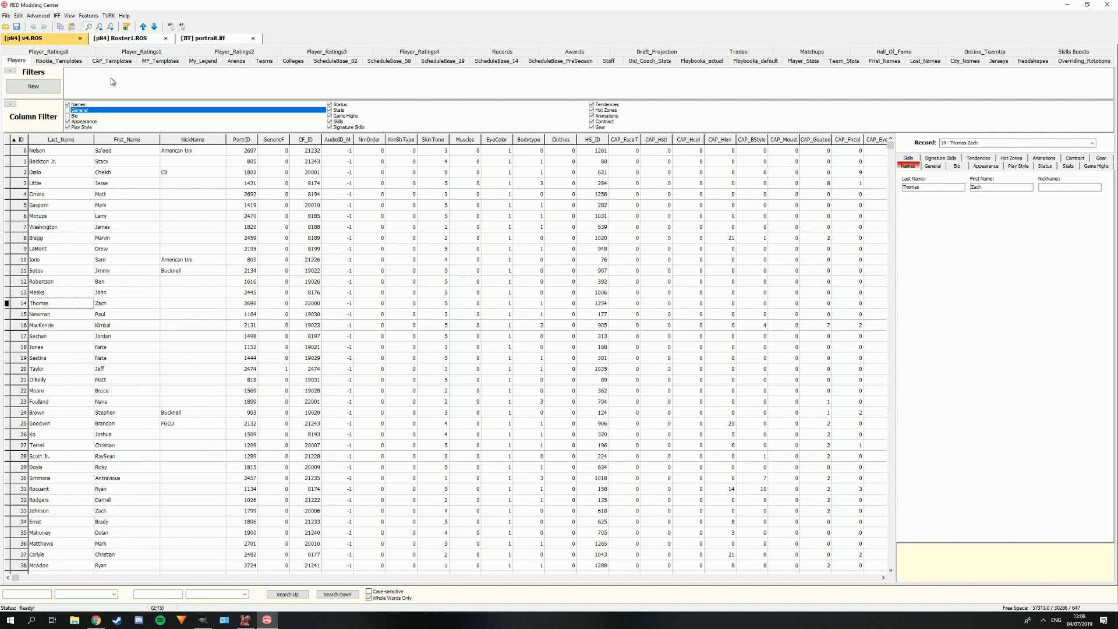
pyautogui.click(113, 170)
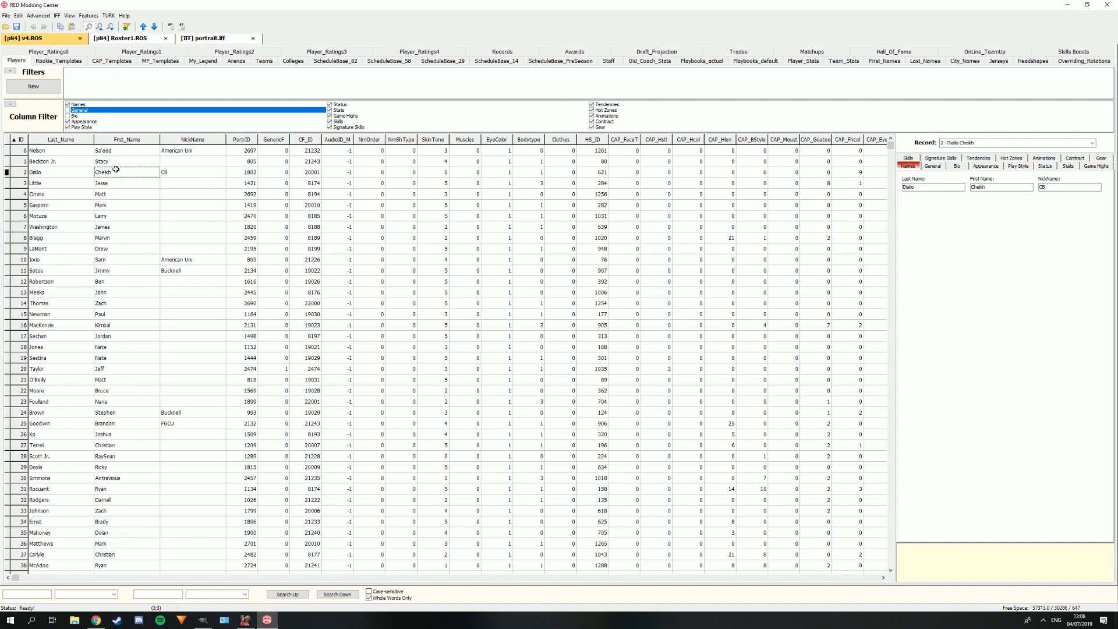
pyautogui.click(112, 40)
pyautogui.click(161, 204)
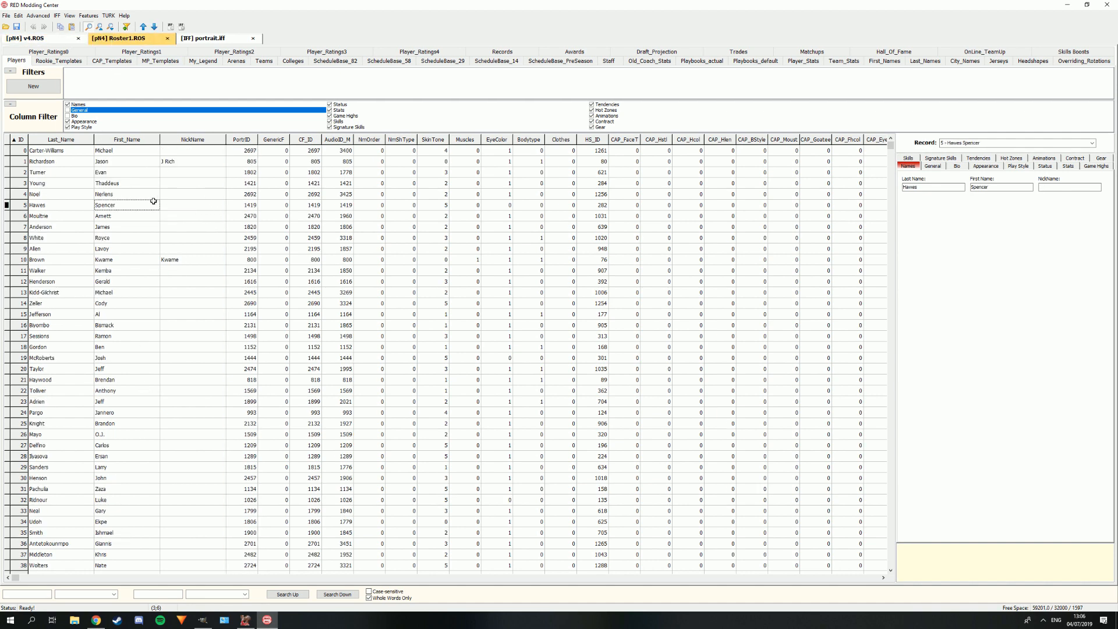
pyautogui.click(244, 138)
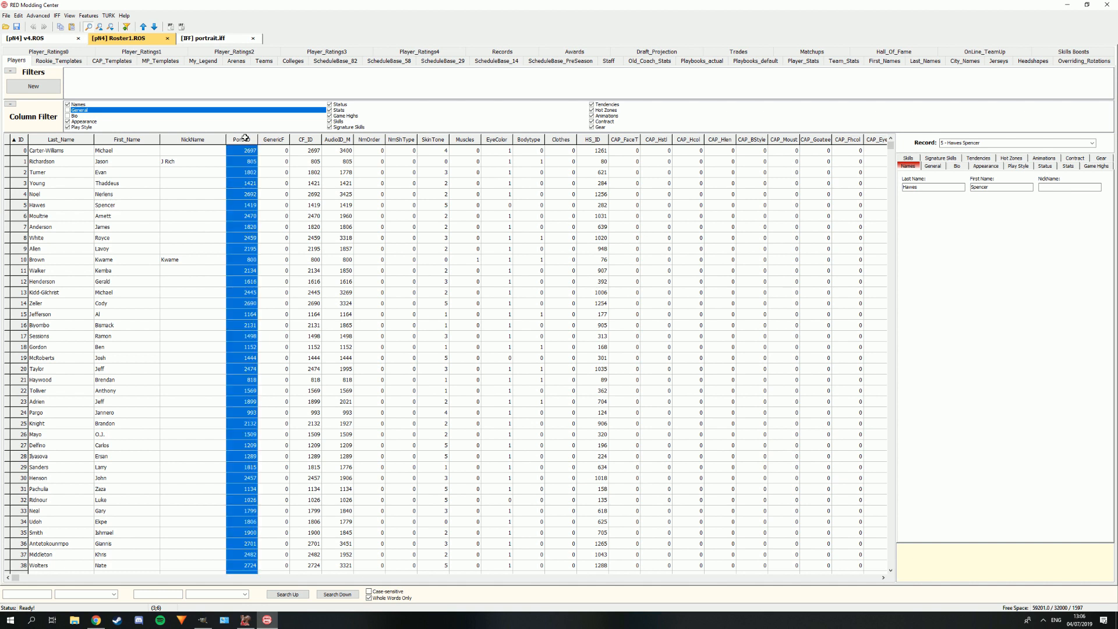
pyautogui.rightClick(236, 186)
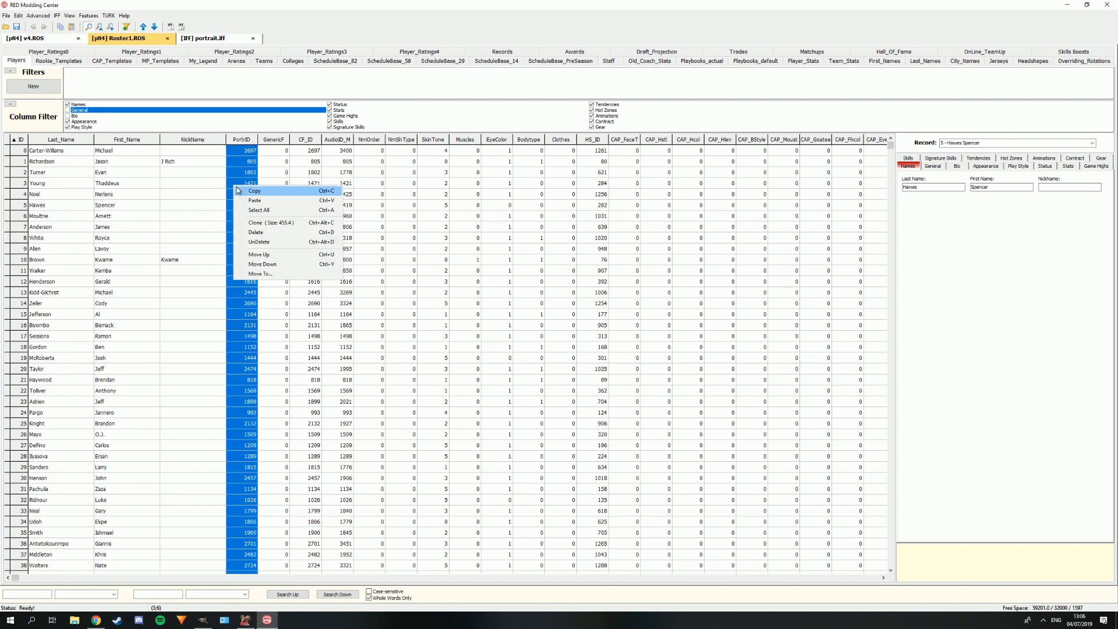
pyautogui.click(237, 187)
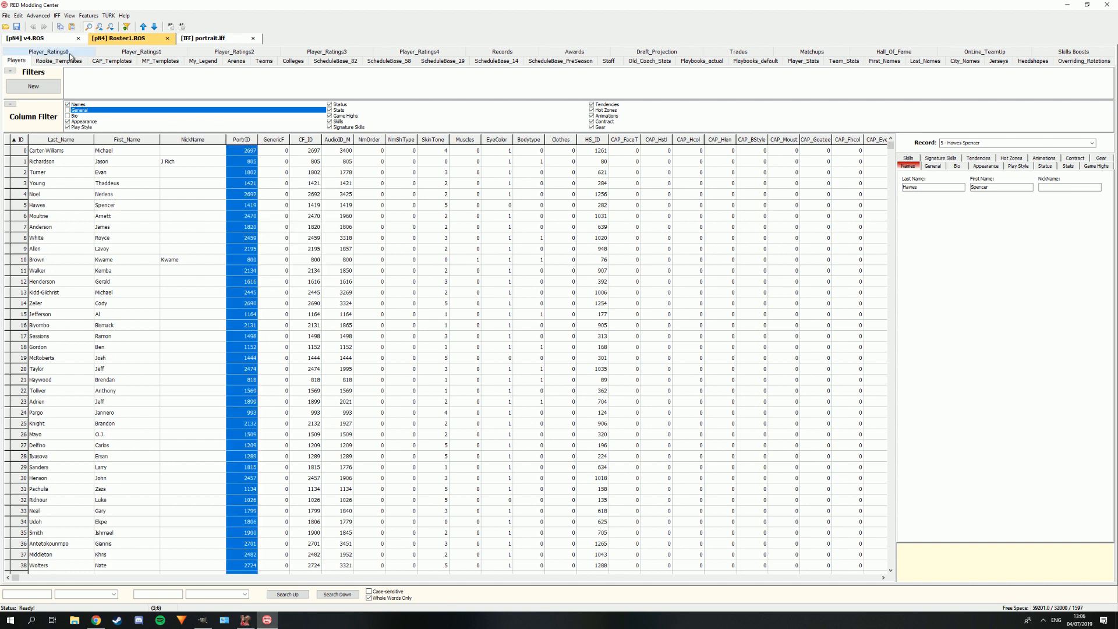
# Paste the copied portrait IDs into the PortID column of the v4.ROS Players table, starting at record 0.
pyautogui.click(54, 38)
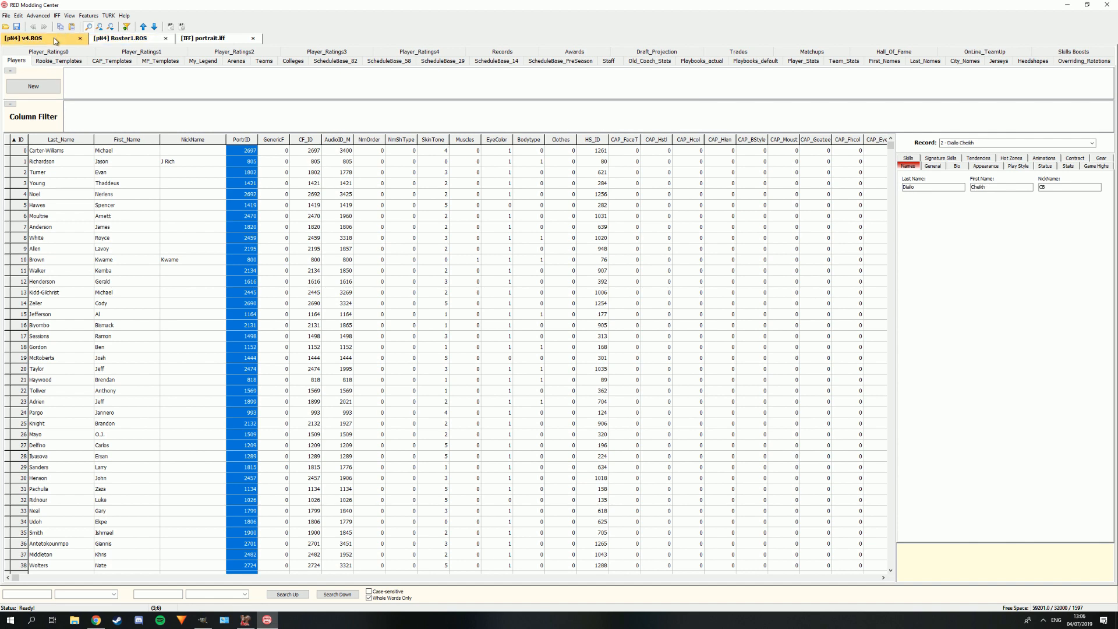
pyautogui.click(250, 150)
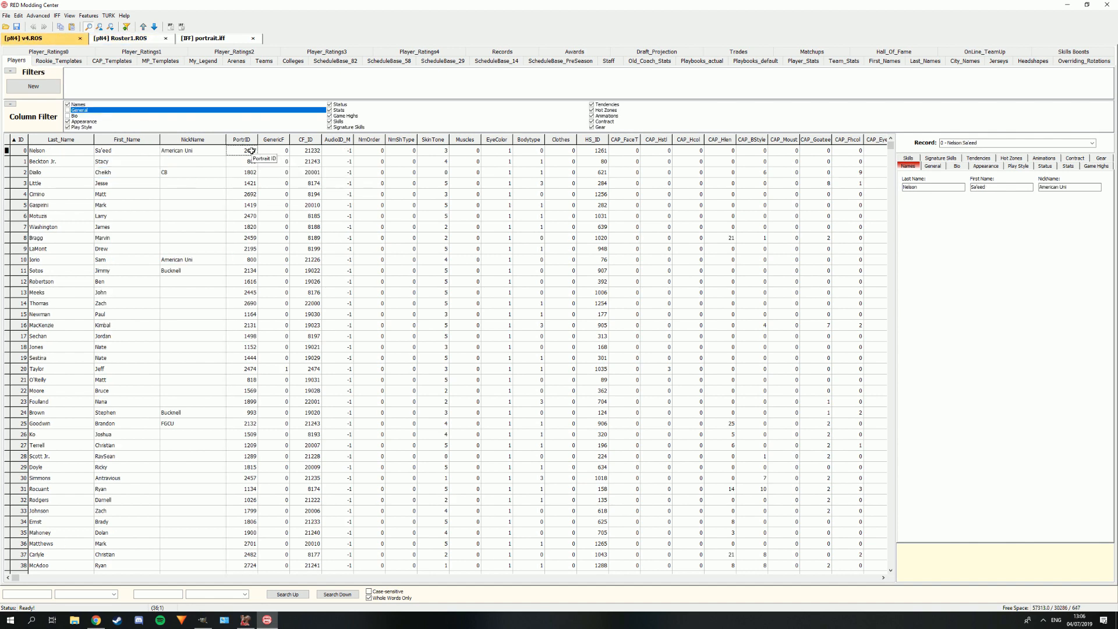
pyautogui.rightClick(246, 151)
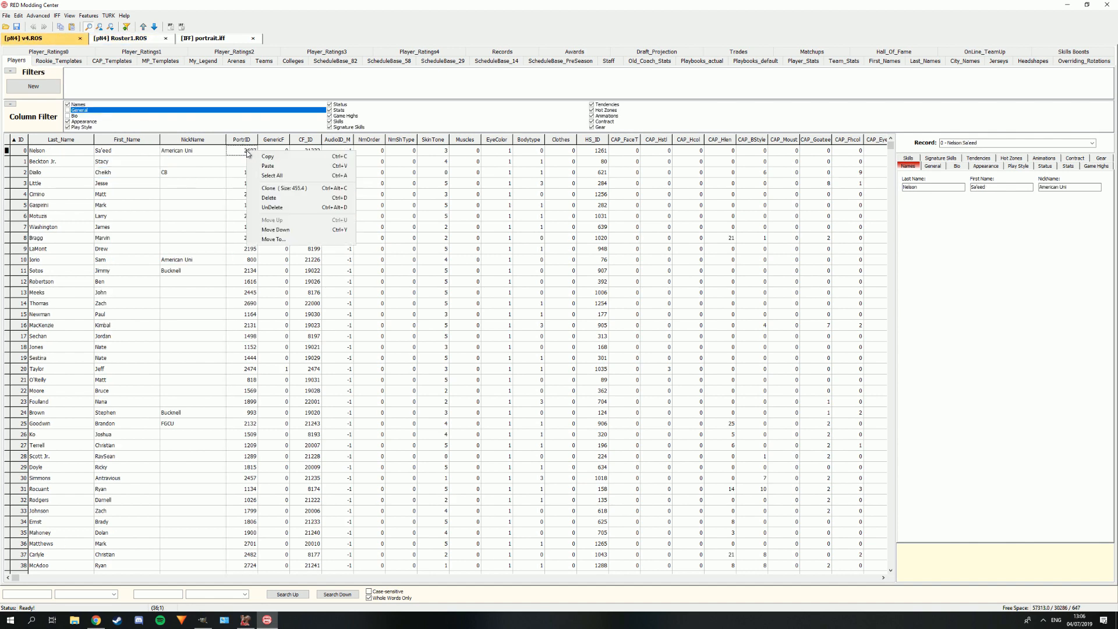
pyautogui.click(268, 168)
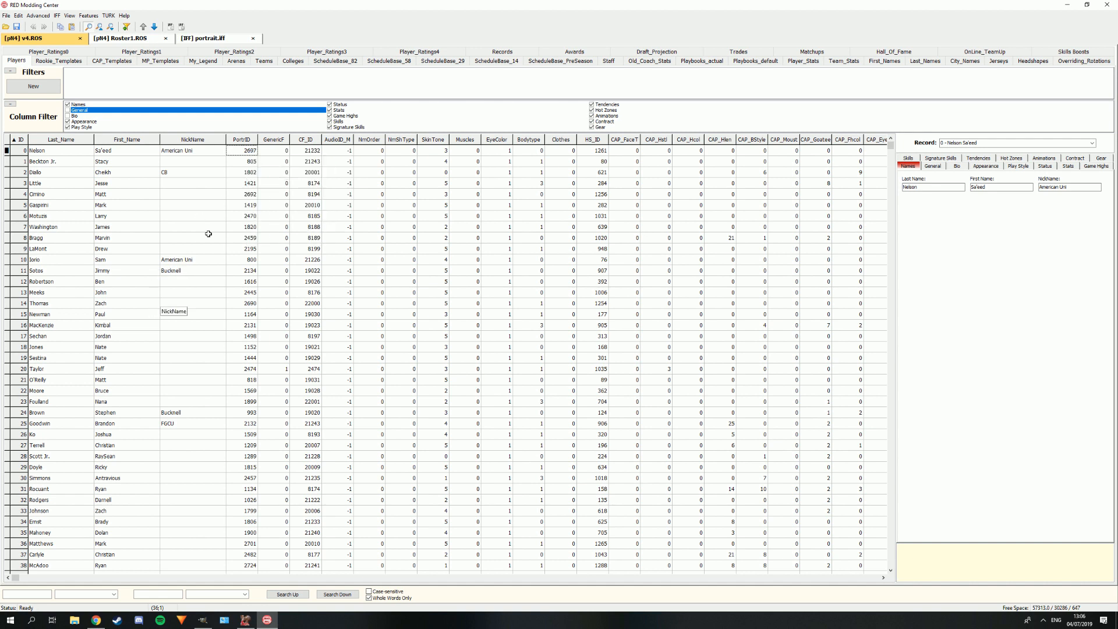
pyautogui.click(236, 207)
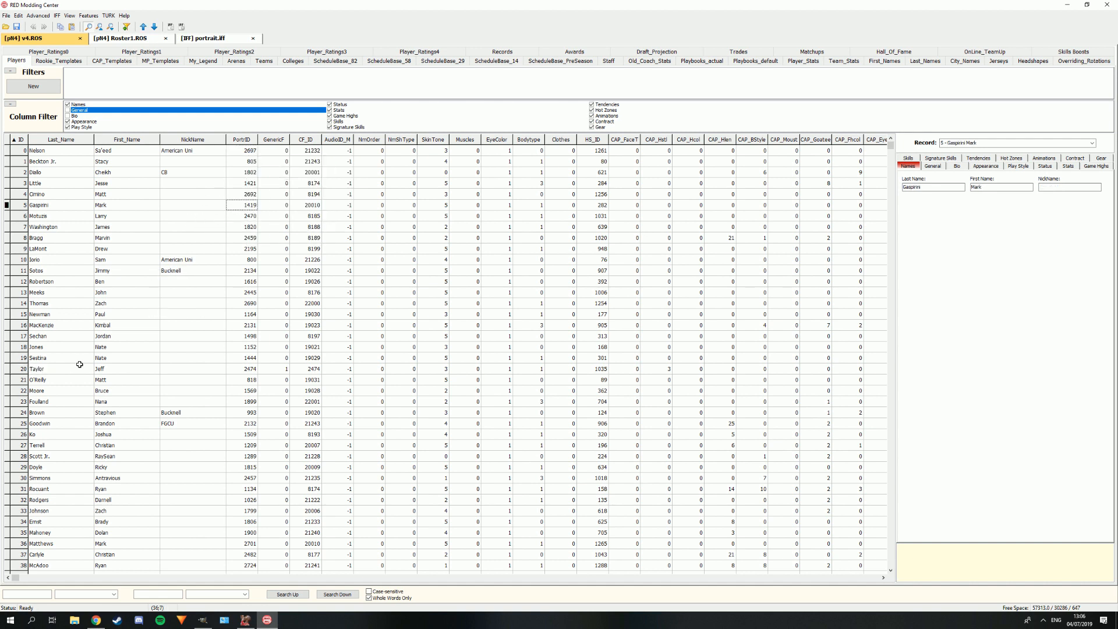
pyautogui.click(240, 216)
# Preview portraits 1433 and 1533 in portrait.iff and return to the desktop.
pyautogui.click(213, 38)
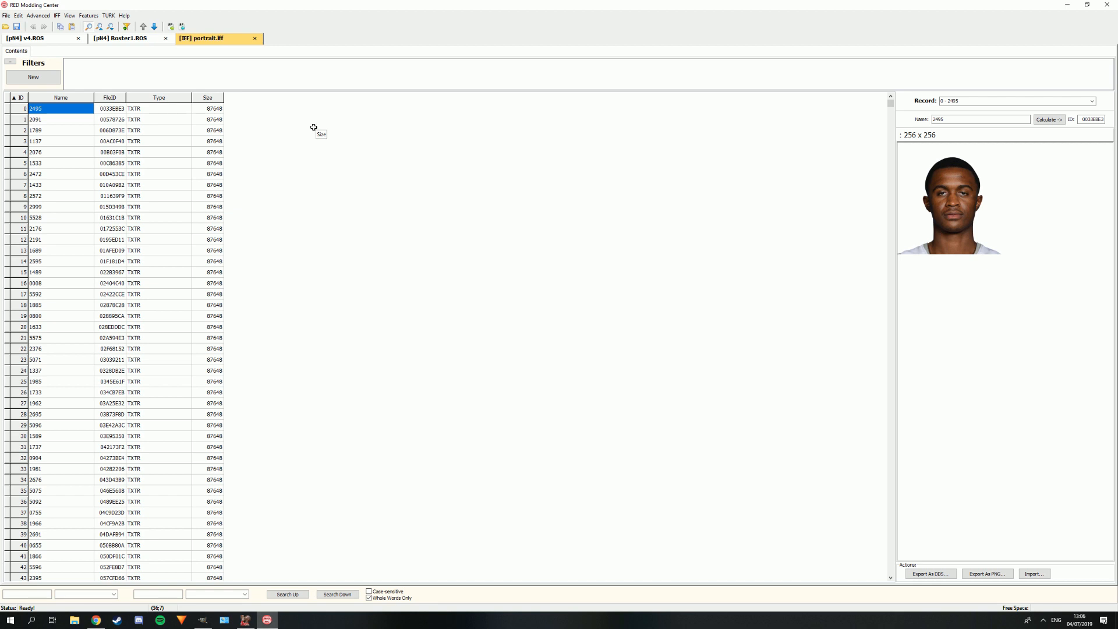
pyautogui.click(46, 184)
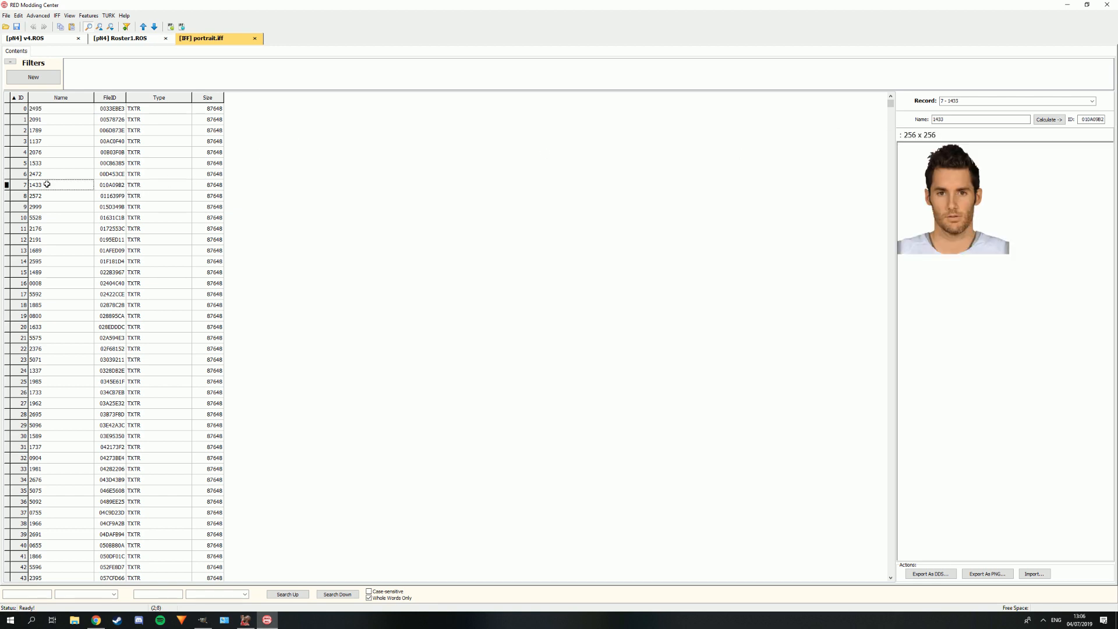
pyautogui.click(64, 162)
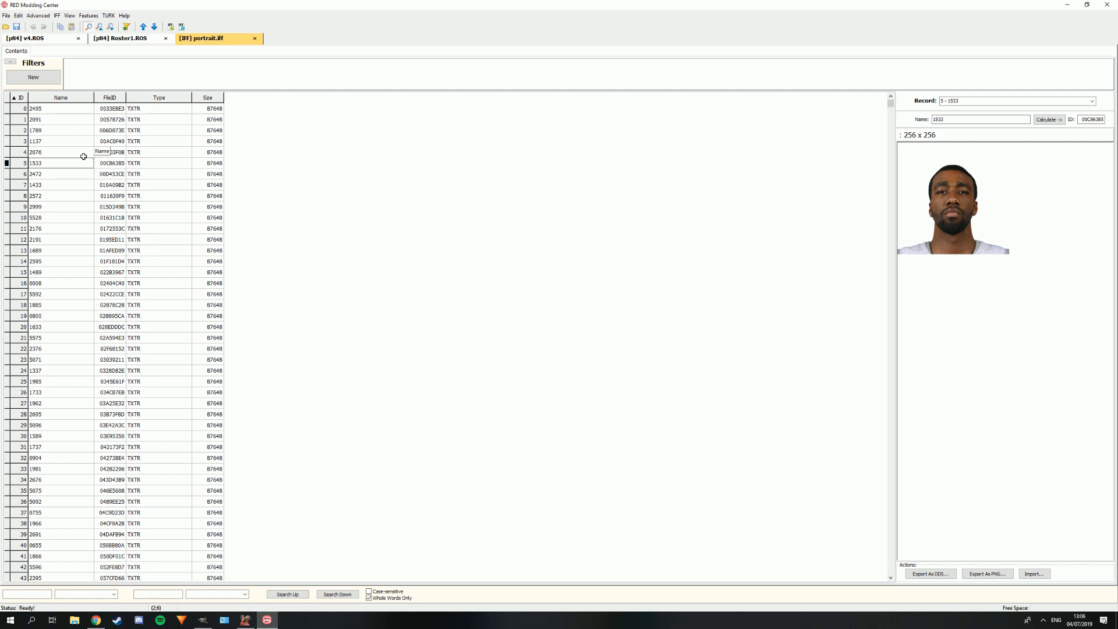
pyautogui.click(1069, 4)
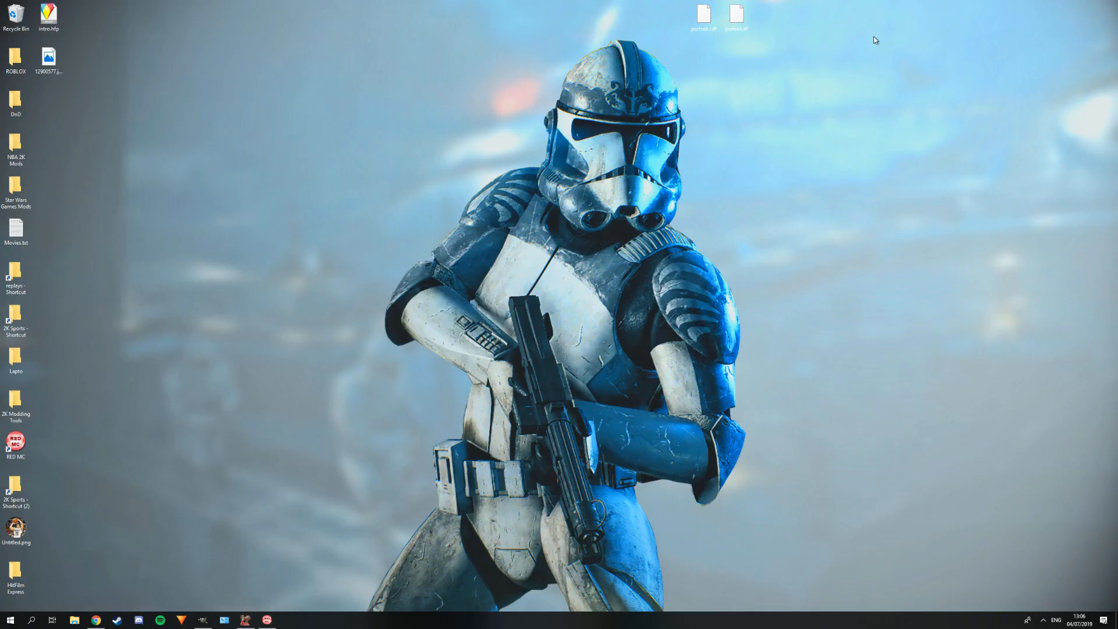
# Point out the two portrait files on the desktop and look through the Lapto folder.
pyautogui.moveTo(785, 7); pyautogui.dragTo(700, 36)
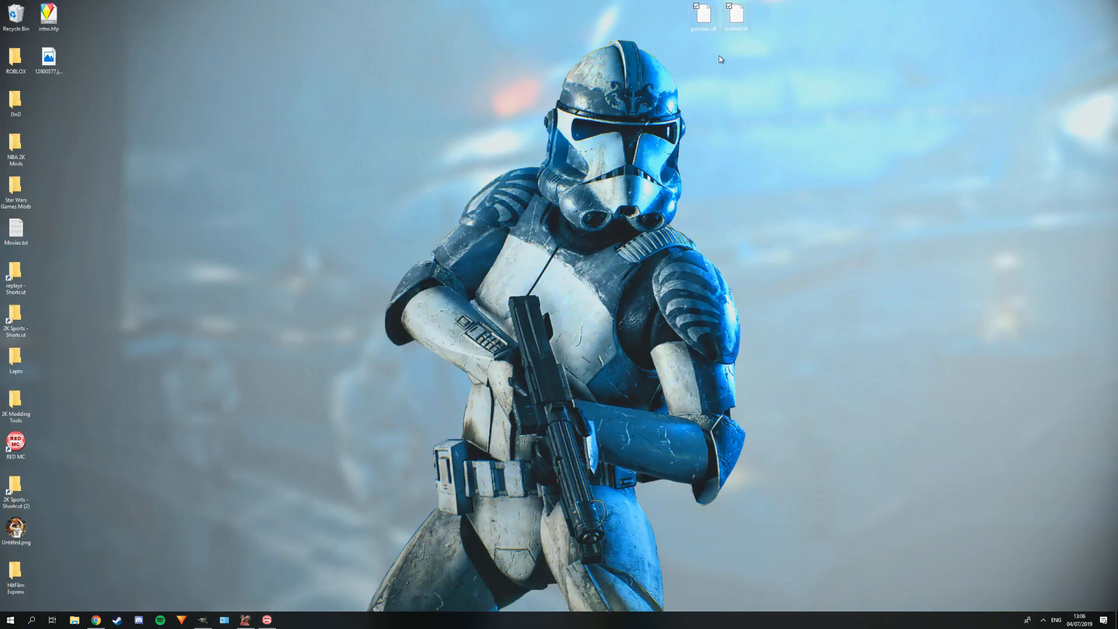
pyautogui.click(678, 128)
pyautogui.doubleClick(15, 359)
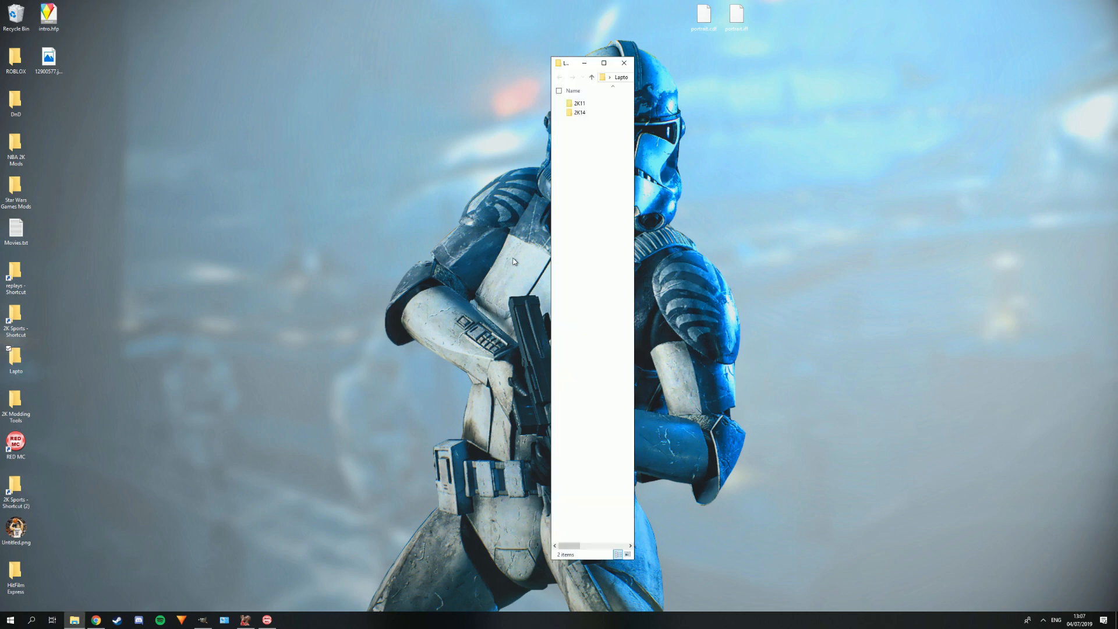
pyautogui.doubleClick(583, 116)
pyautogui.doubleClick(588, 103)
pyautogui.click(625, 66)
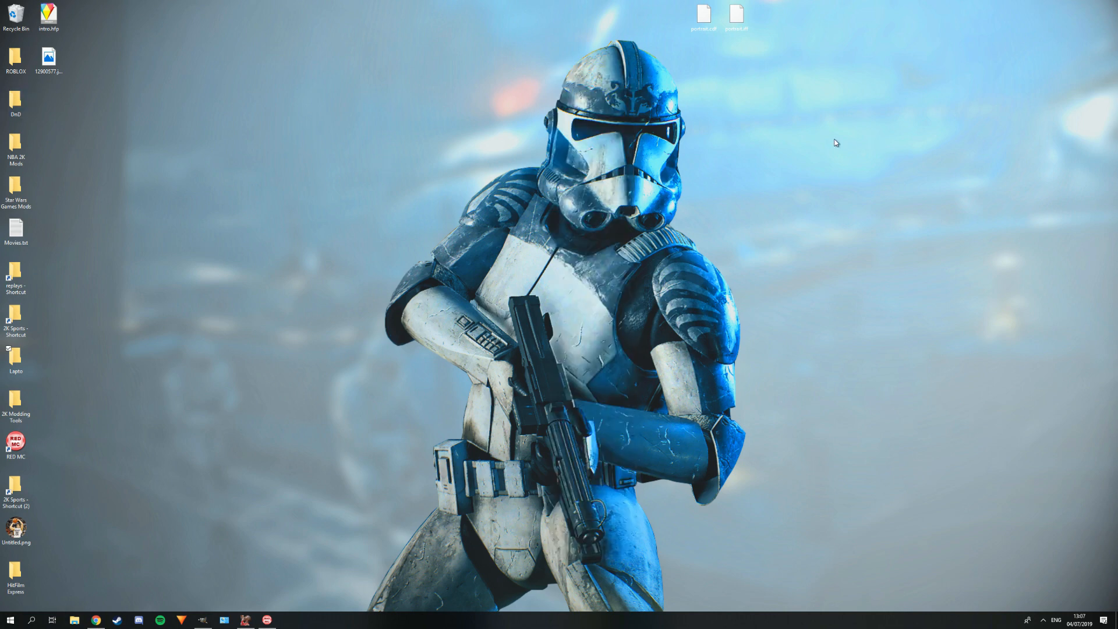
# Create a new folder named Portrait on the desktop.
pyautogui.rightClick(465, 156)
pyautogui.moveTo(542, 238)
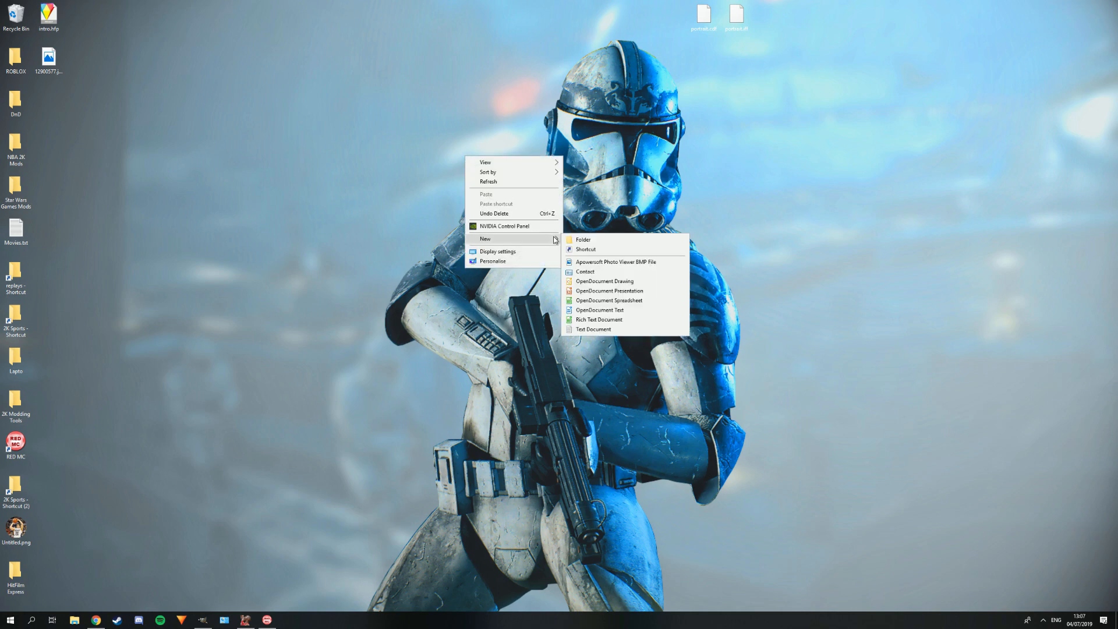
pyautogui.click(591, 240)
pyautogui.write('Por')
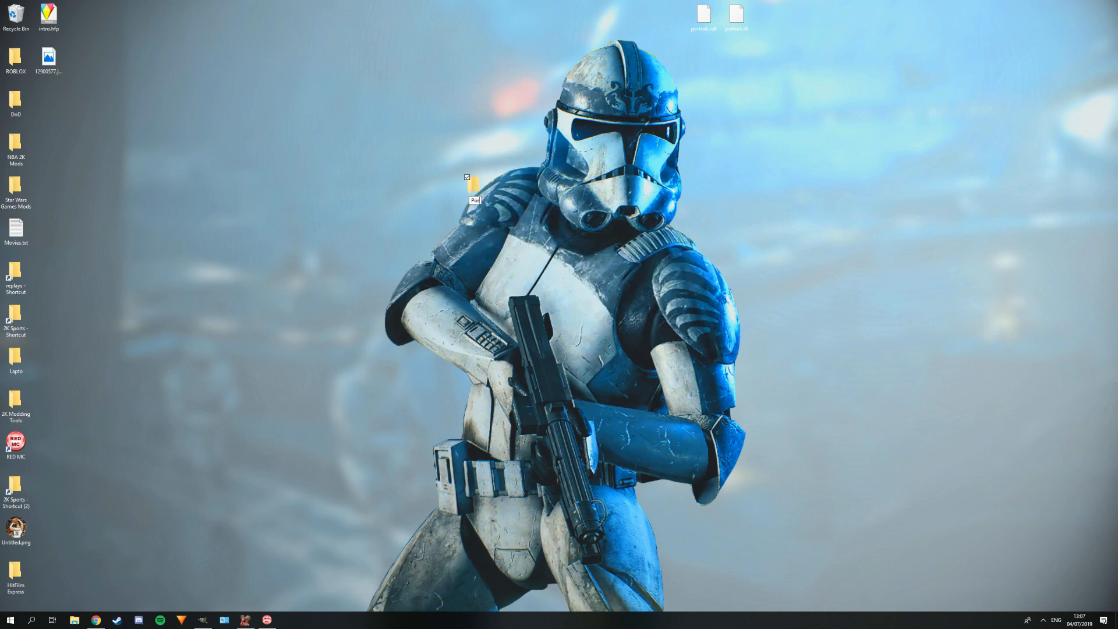
pyautogui.write('trait')
pyautogui.click(598, 238)
# Check the 2K14 files inside the Lapto folder for portrait files.
pyautogui.doubleClick(23, 373)
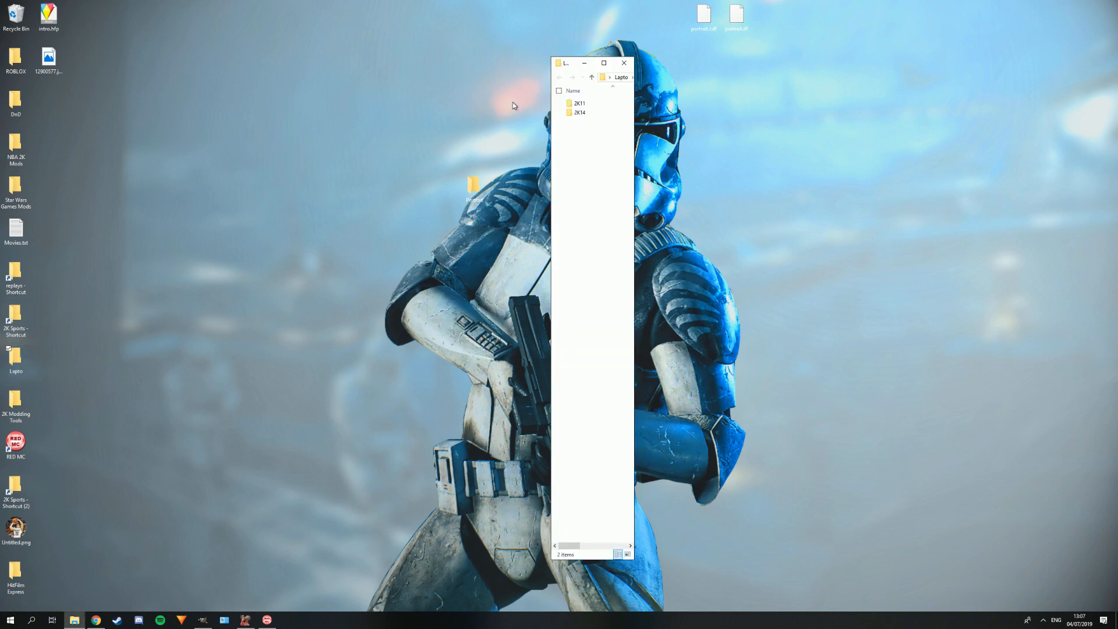
pyautogui.doubleClick(583, 106)
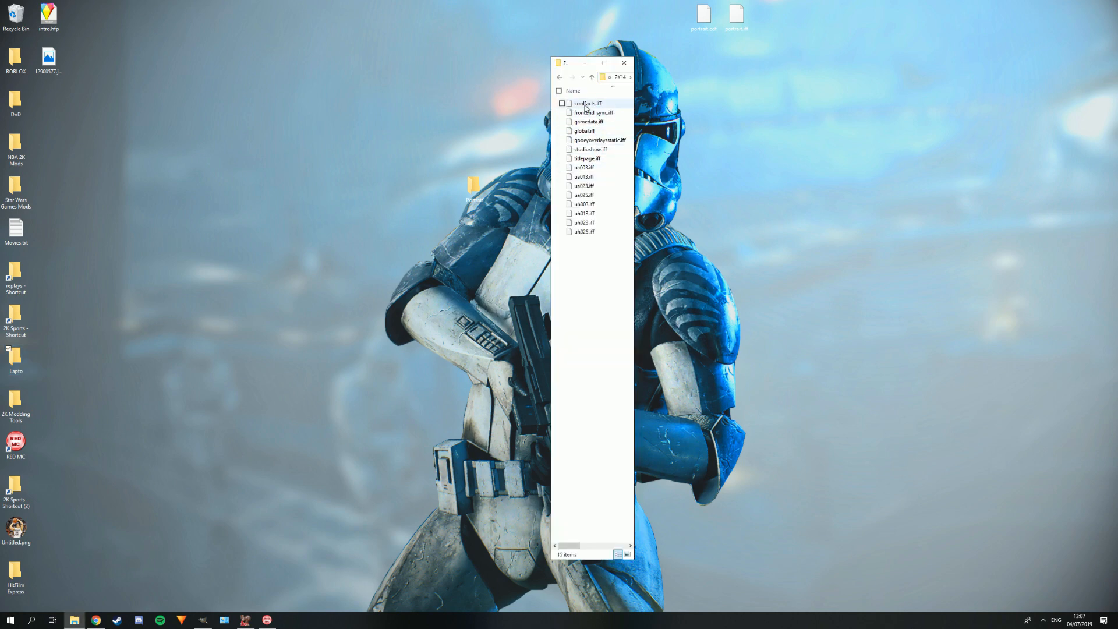
pyautogui.click(624, 62)
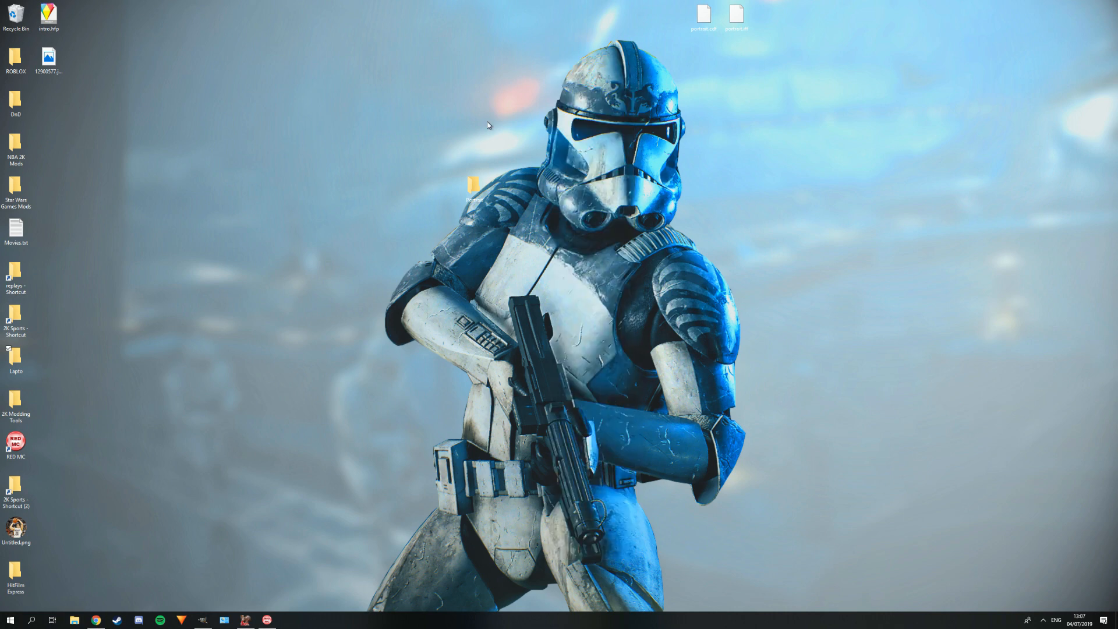
# Copy portrait.cdf and portrait.iff from the More folder of Archive-9ebc in Downloads and return to the desktop.
pyautogui.doubleClick(23, 488)
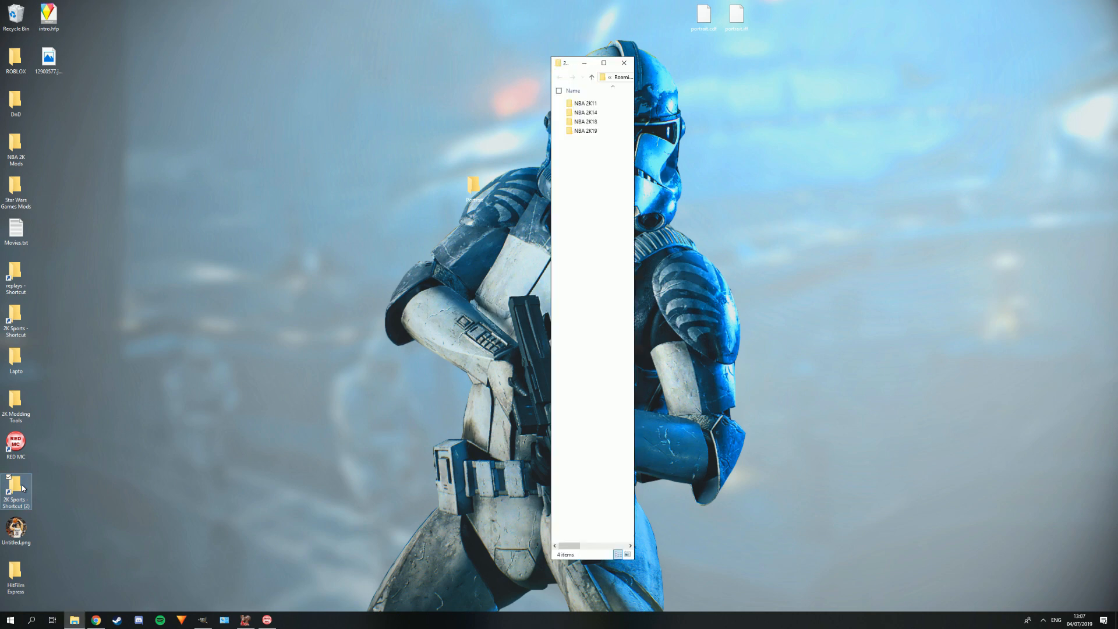
pyautogui.click(602, 64)
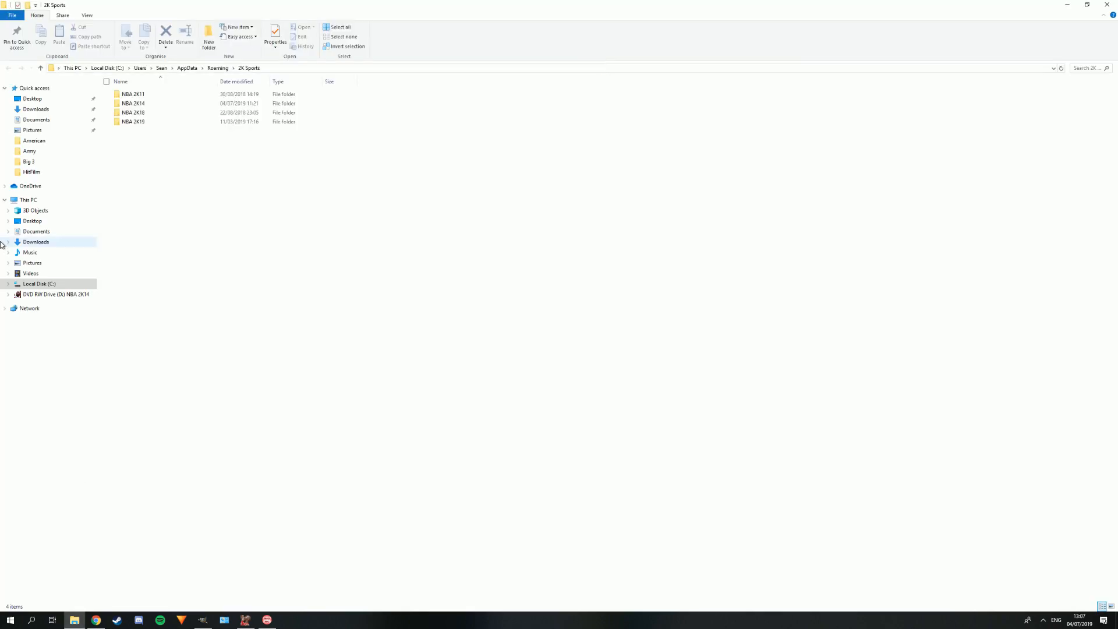
pyautogui.click(40, 111)
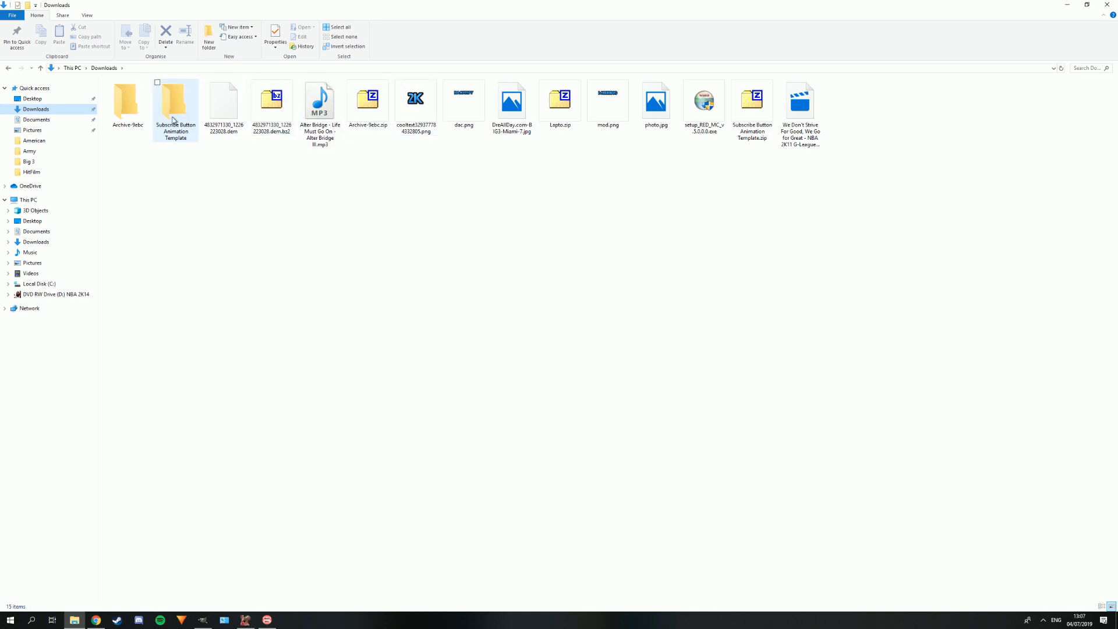
pyautogui.doubleClick(131, 108)
pyautogui.doubleClick(188, 96)
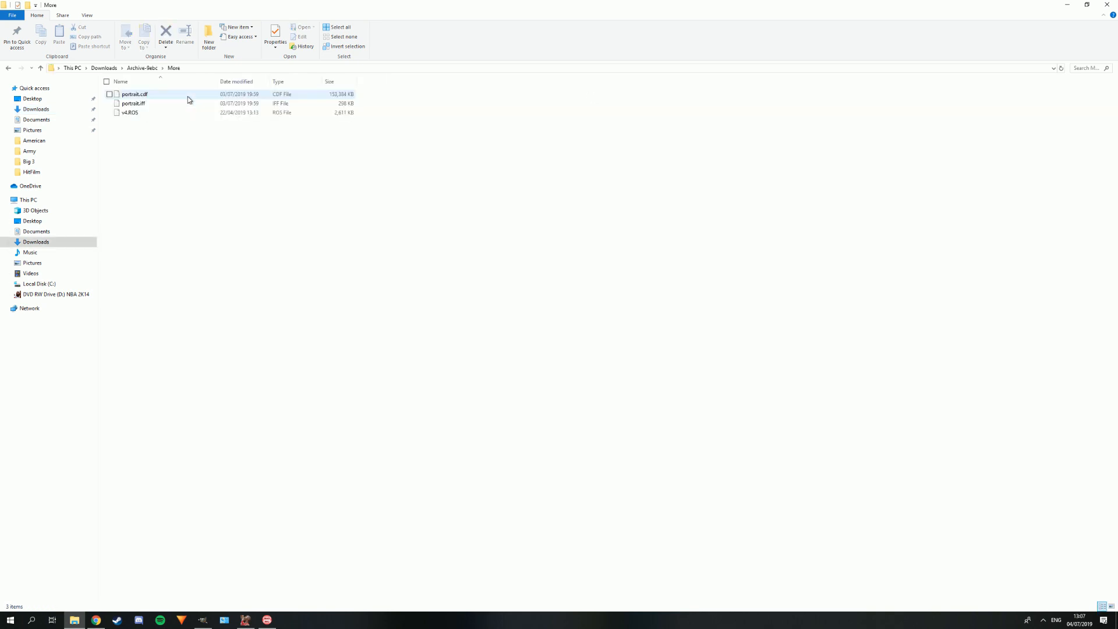
pyautogui.click(347, 100)
pyautogui.keyDown('ctrl'); pyautogui.click(338, 94); pyautogui.keyUp('ctrl')
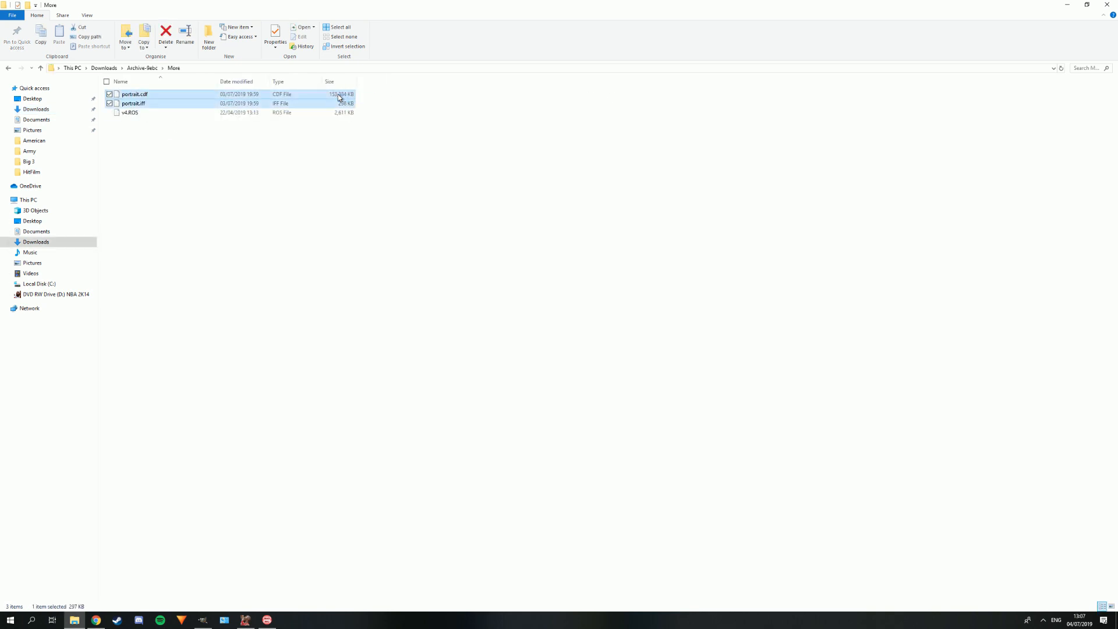
pyautogui.rightClick(339, 93)
pyautogui.click(386, 177)
pyautogui.click(1068, 4)
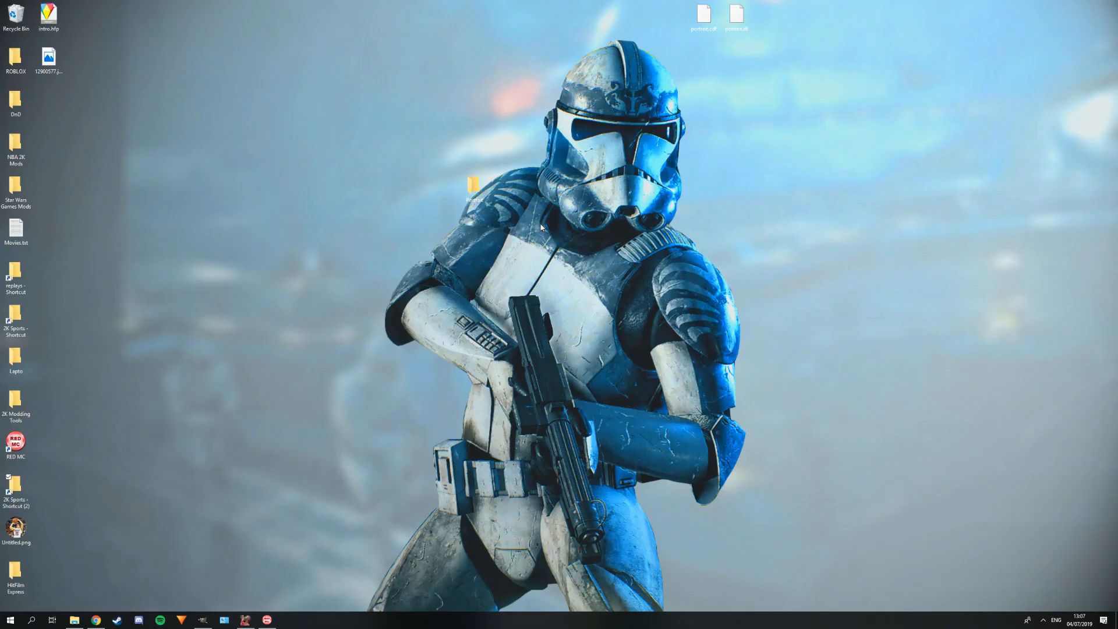
# Paste the copied portrait files into the desktop's Portrait folder and move the desktop portrait files into it.
pyautogui.rightClick(489, 198)
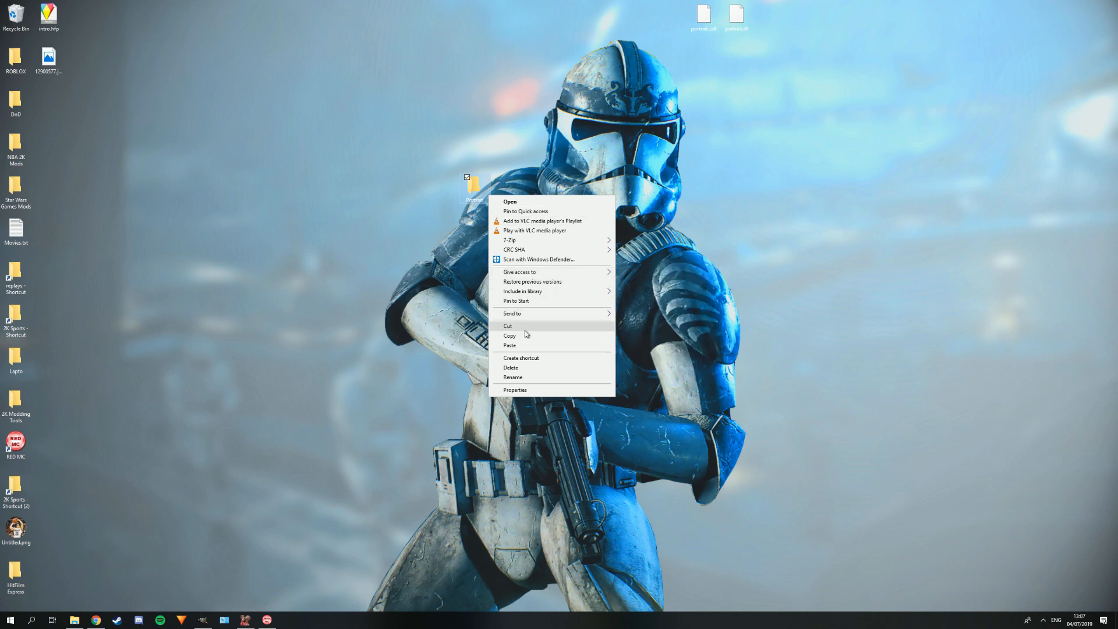
pyautogui.click(523, 350)
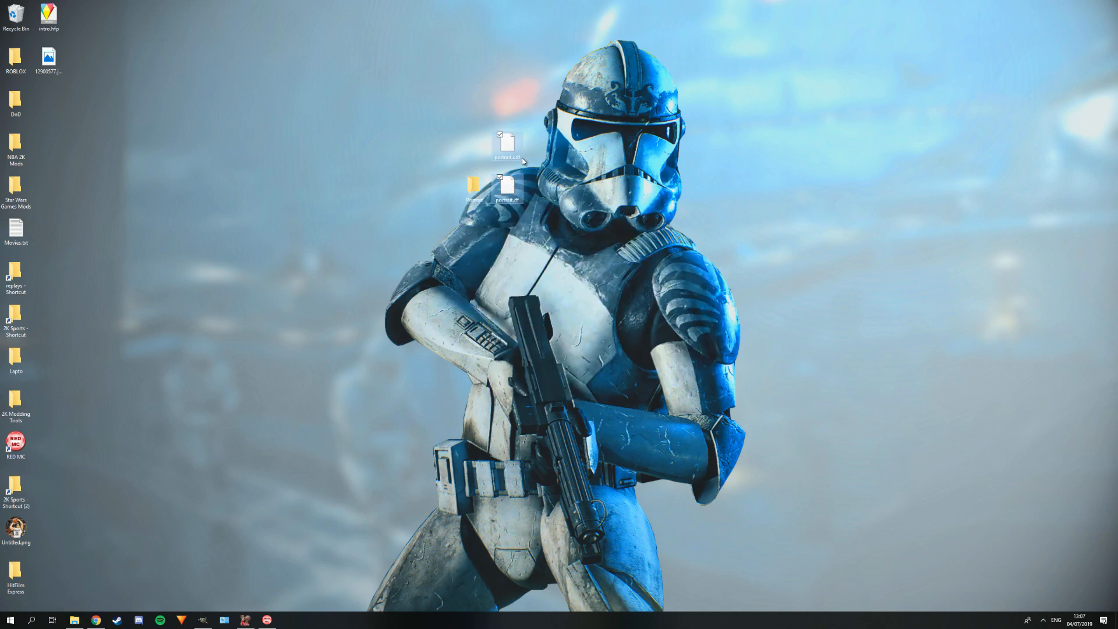
pyautogui.moveTo(515, 145); pyautogui.dragTo(475, 191)
# Create a subfolder named Navy inside the Portrait folder.
pyautogui.doubleClick(476, 194)
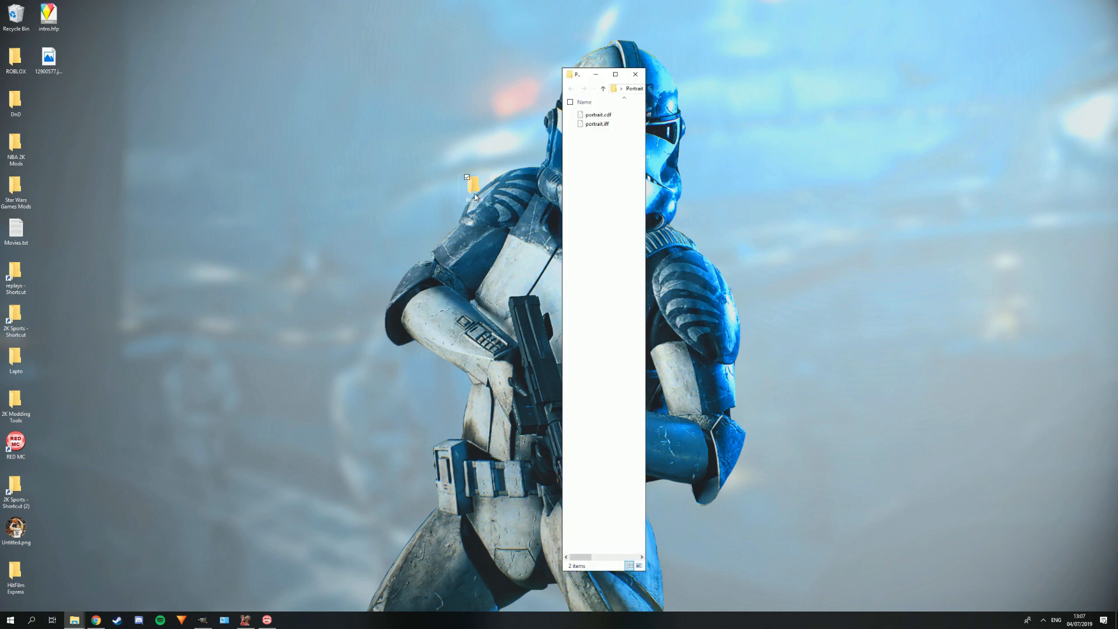
pyautogui.rightClick(583, 143)
pyautogui.moveTo(622, 243)
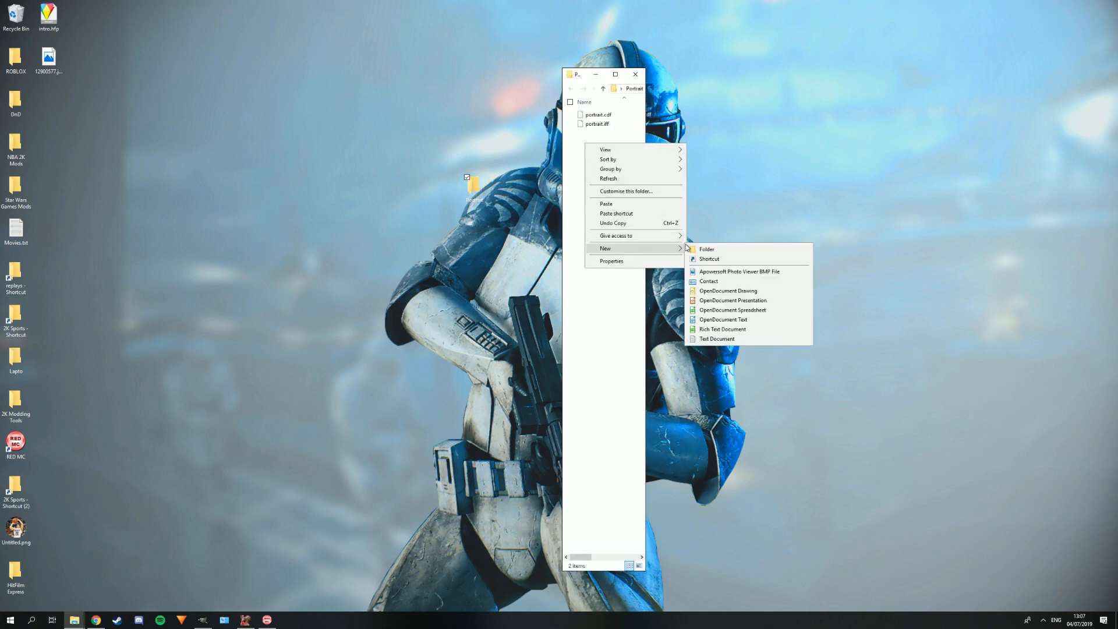
pyautogui.click(697, 247)
pyautogui.write('Navy')
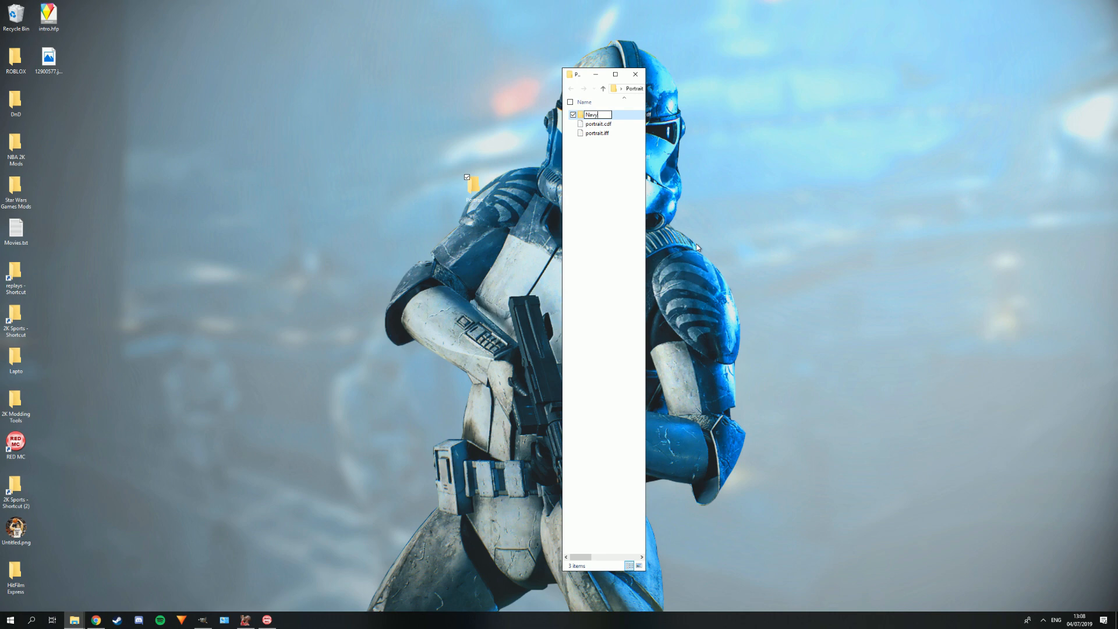
pyautogui.press('Return')
pyautogui.click(394, 270)
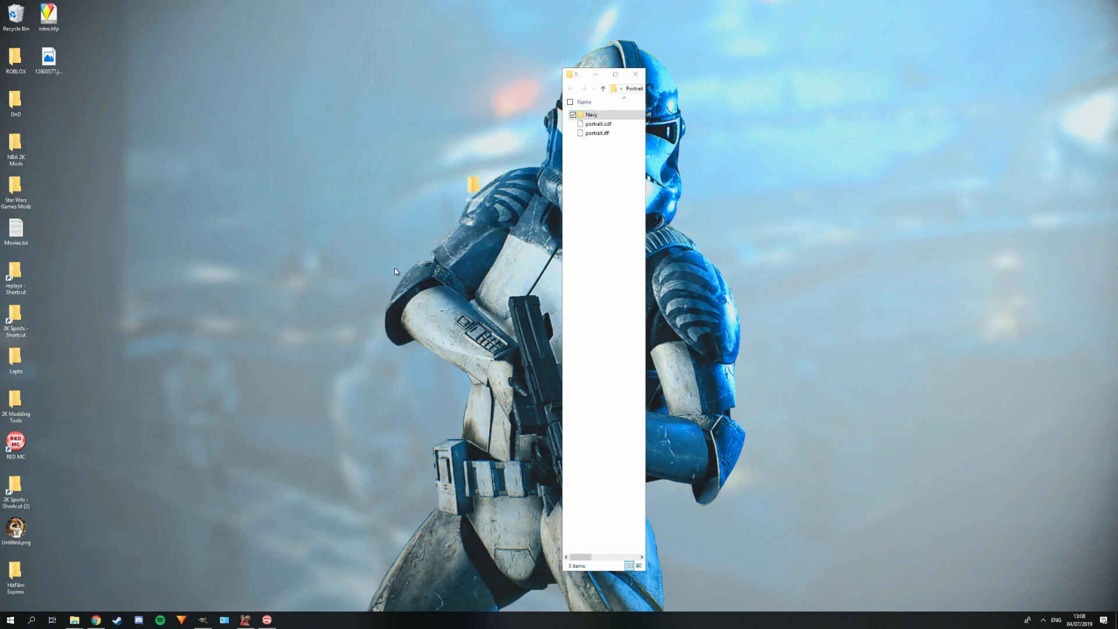
# Switch to the 3DM NBA2K12 MOD tool and load portrait.iff from the desktop's Portrait folder.
pyautogui.click(205, 623)
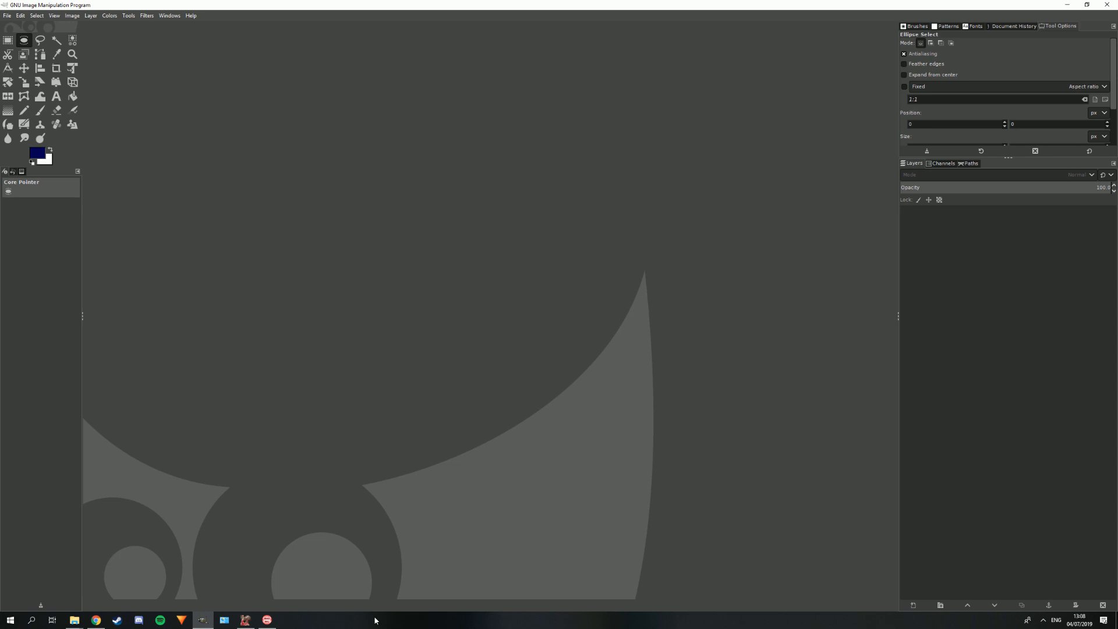
pyautogui.moveTo(263, 621)
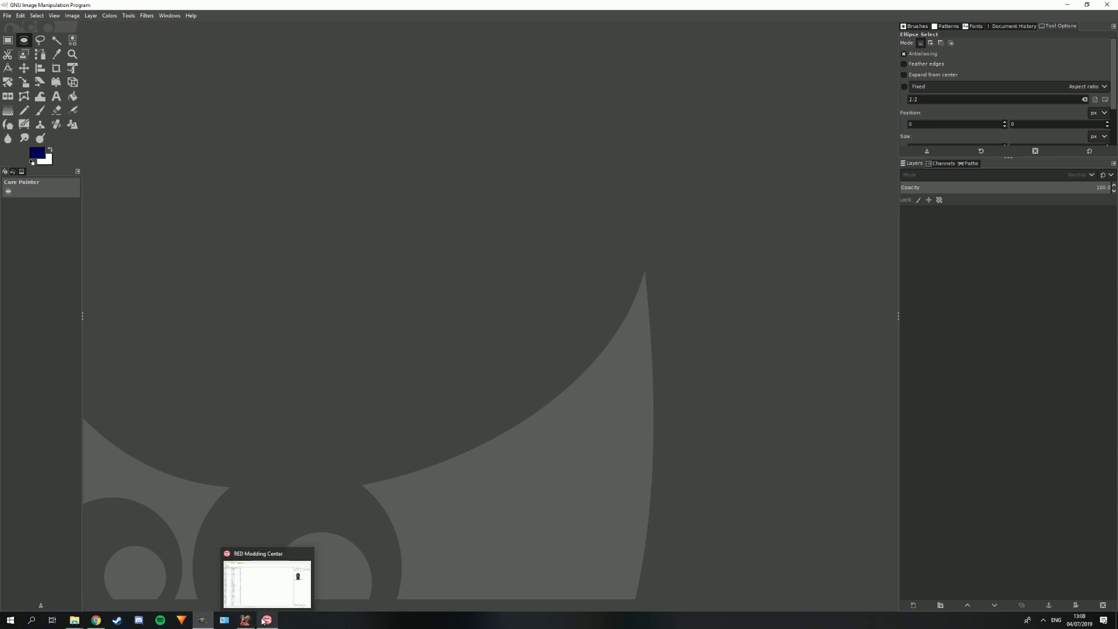
pyautogui.click(245, 619)
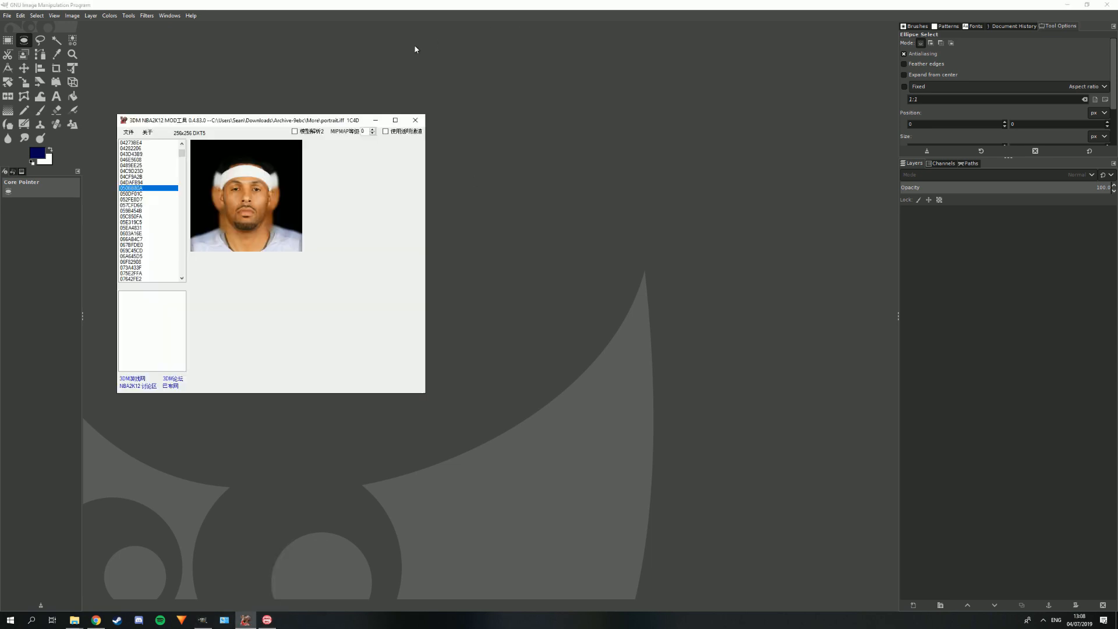
pyautogui.click(391, 121)
pyautogui.click(11, 16)
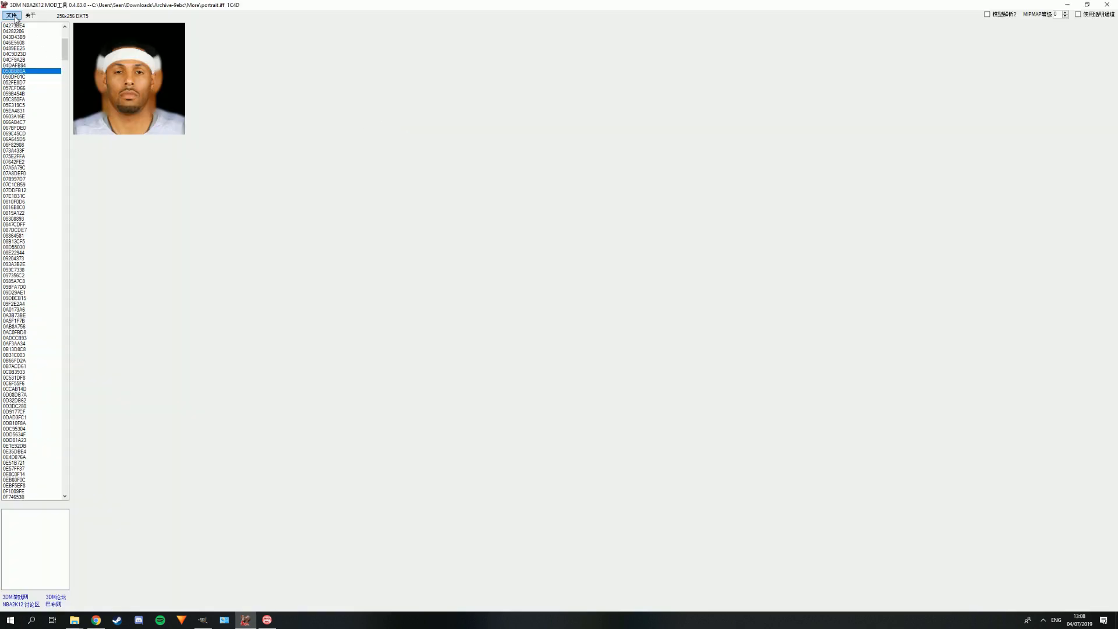
pyautogui.click(20, 25)
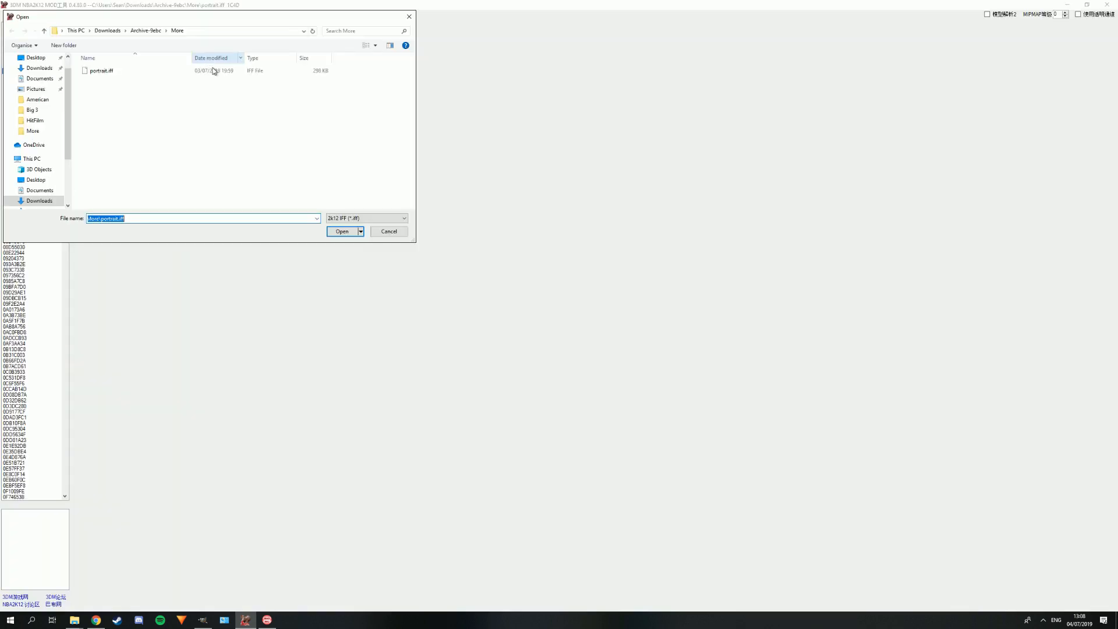
pyautogui.click(107, 31)
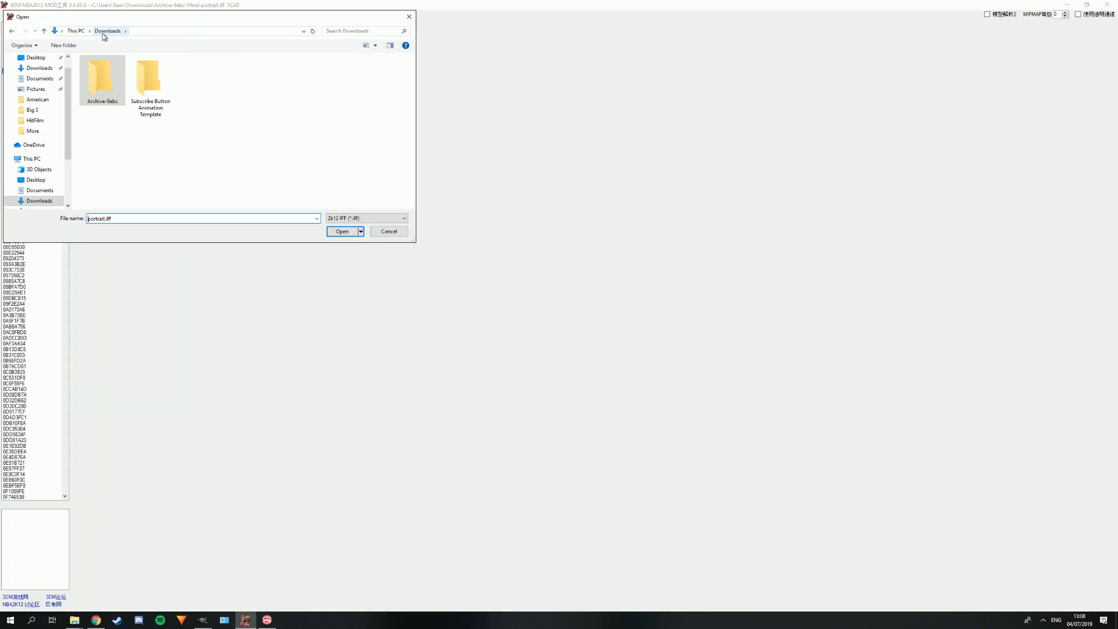
pyautogui.click(35, 58)
pyautogui.doubleClick(103, 127)
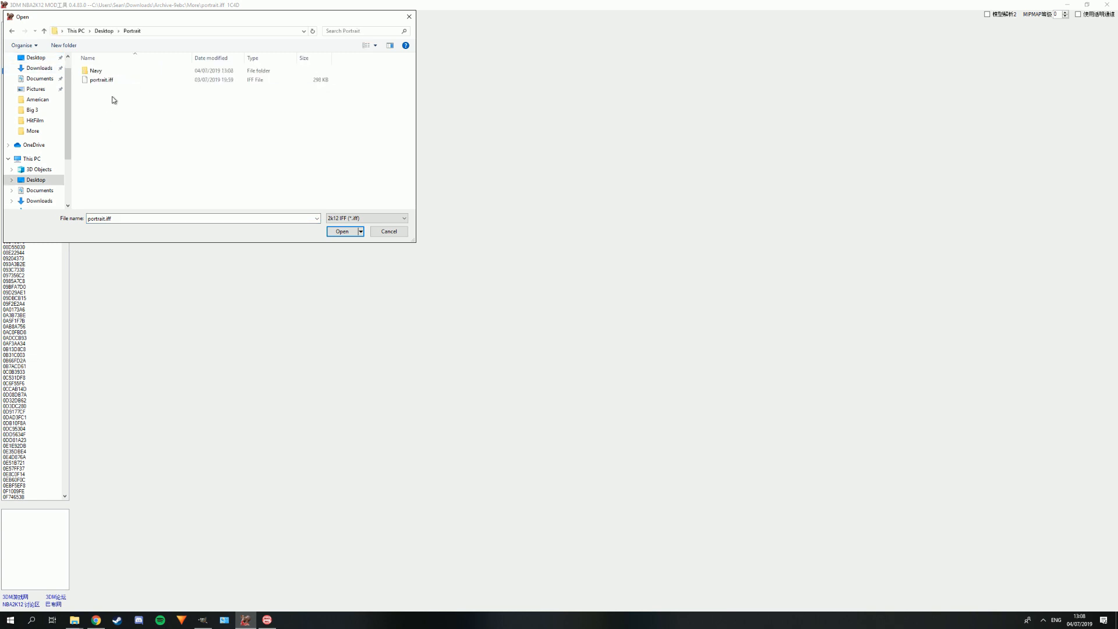
pyautogui.click(117, 82)
pyautogui.doubleClick(117, 82)
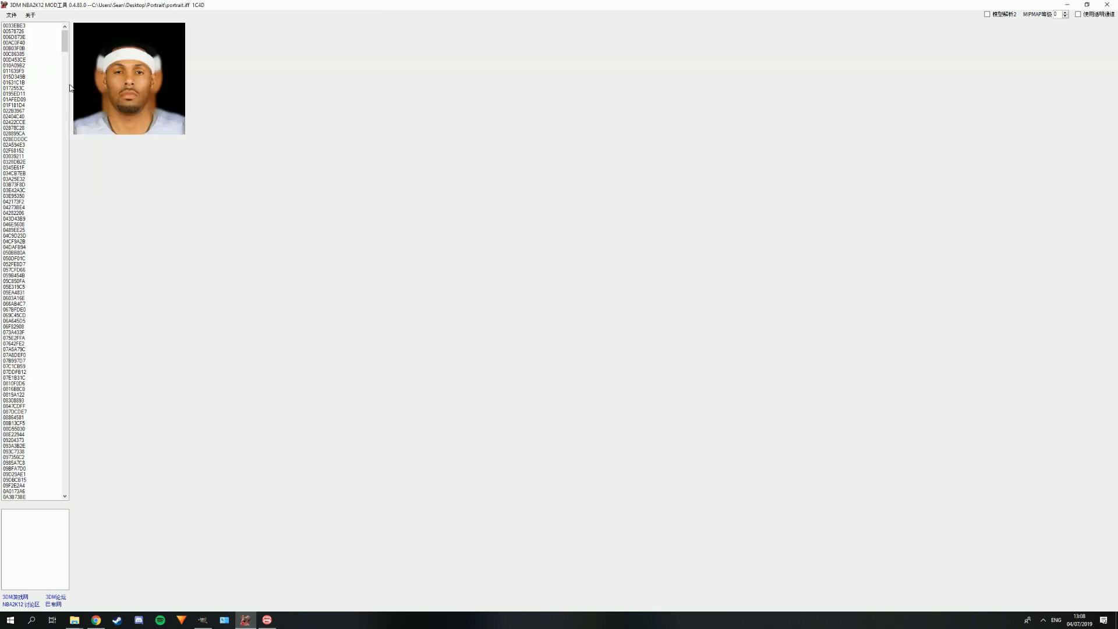
# Select portrait entry 0172553C and export its image as 0172553C.dds into the Navy folder.
pyautogui.click(26, 82)
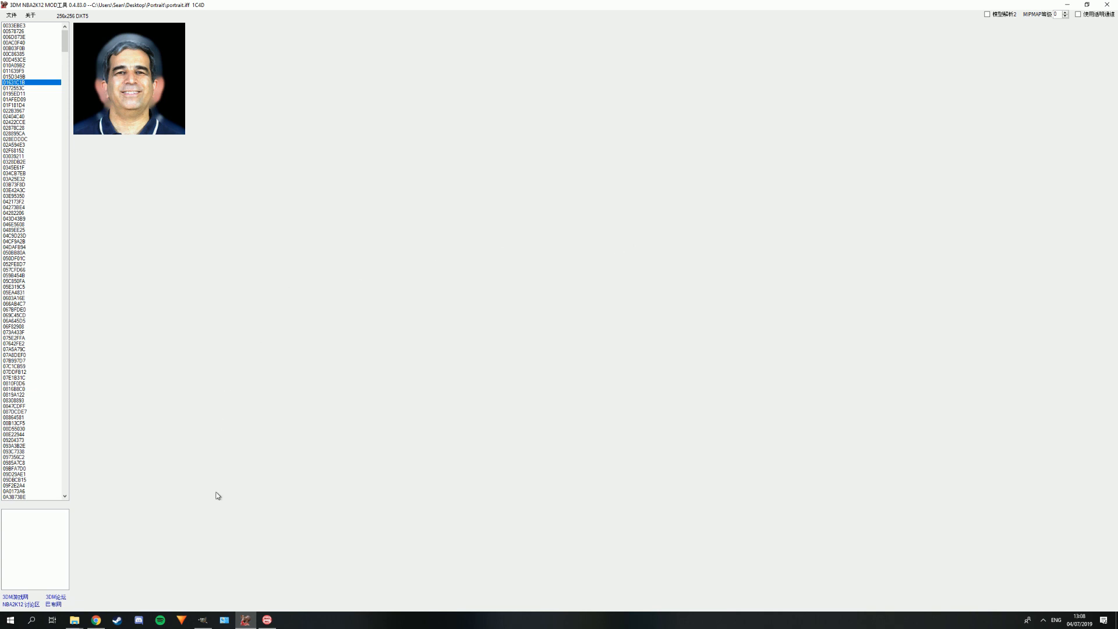
pyautogui.moveTo(200, 619)
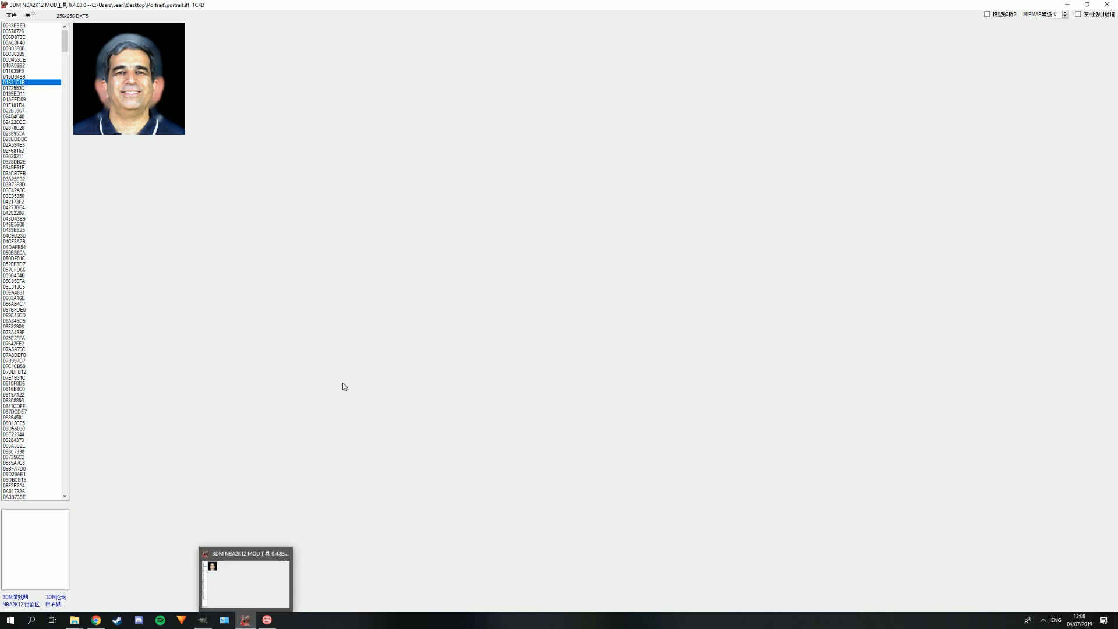
pyautogui.click(29, 88)
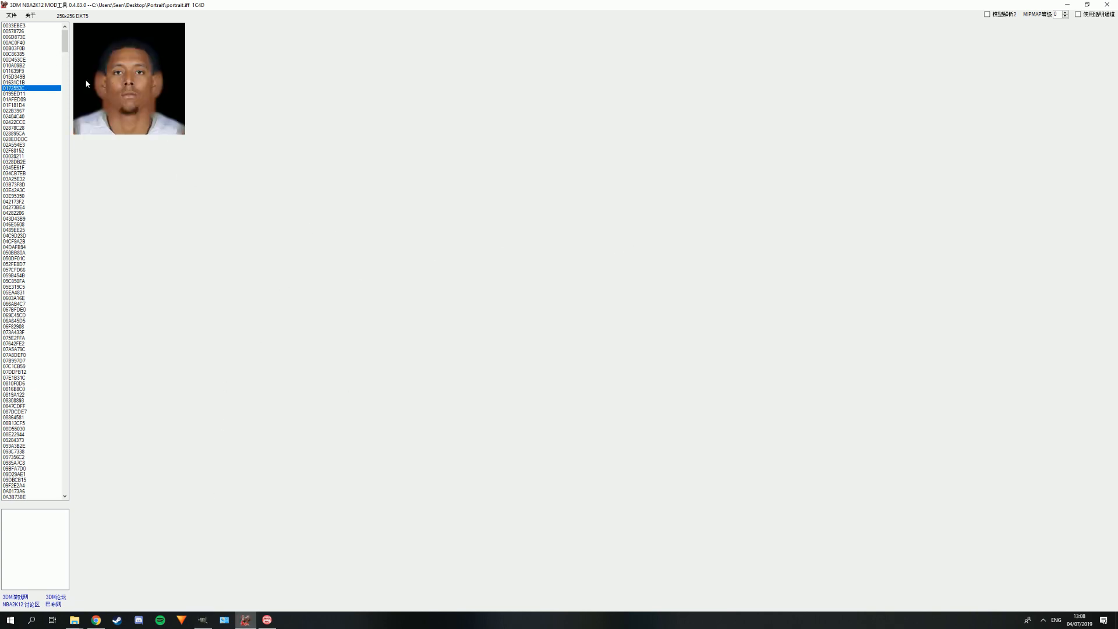
pyautogui.rightClick(106, 84)
pyautogui.click(139, 112)
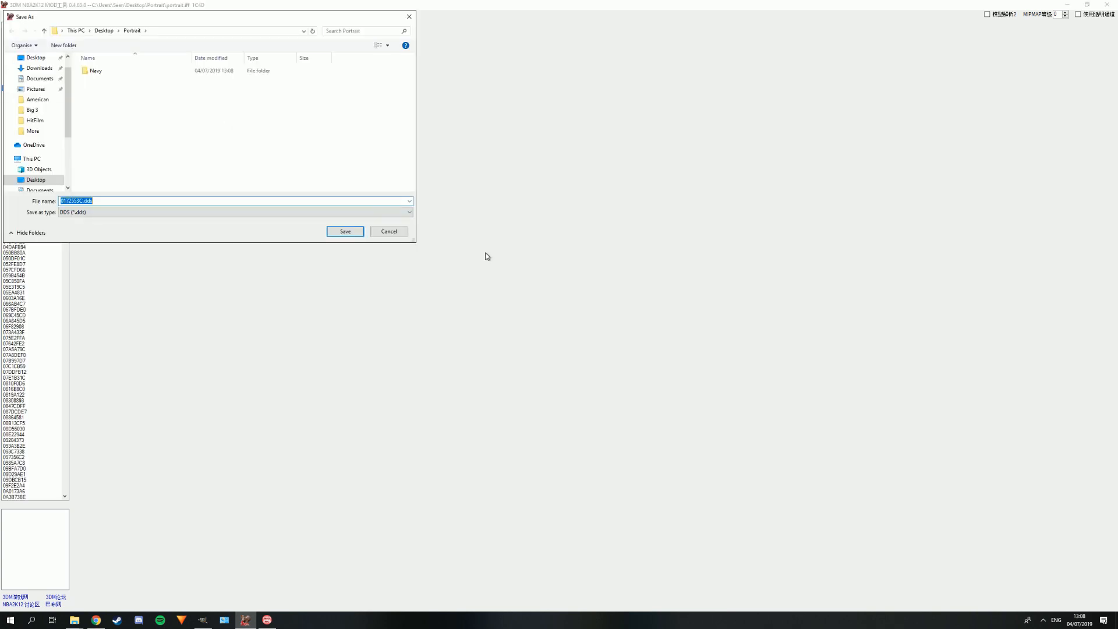
pyautogui.doubleClick(135, 70)
pyautogui.click(345, 231)
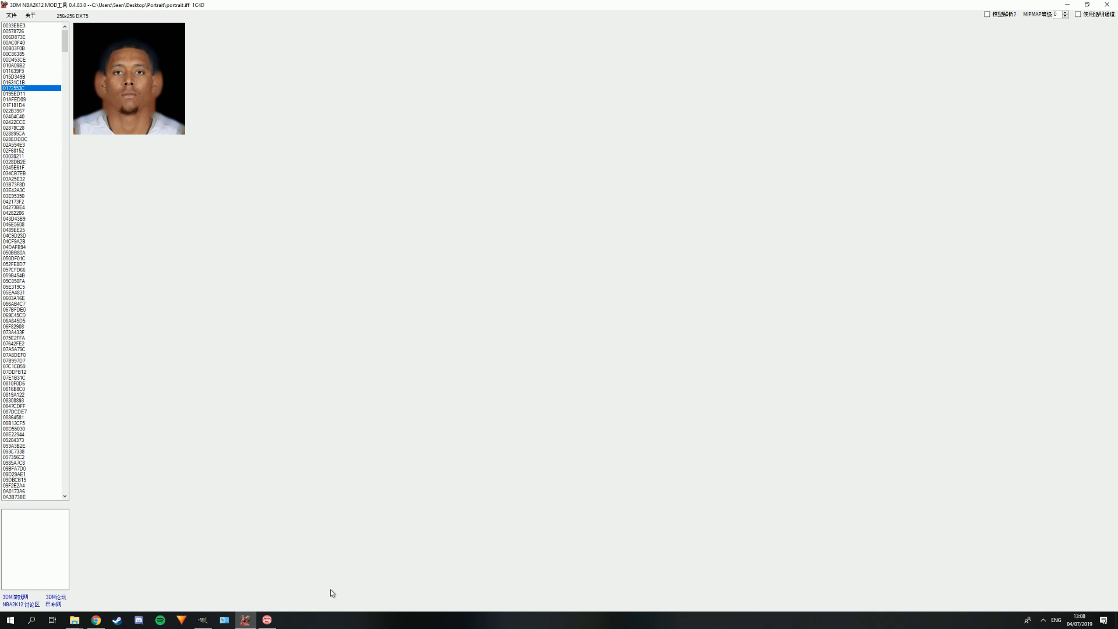
# Check the Navy folder inside the Portrait folder in File Explorer for the exported DDS file.
pyautogui.moveTo(75, 620)
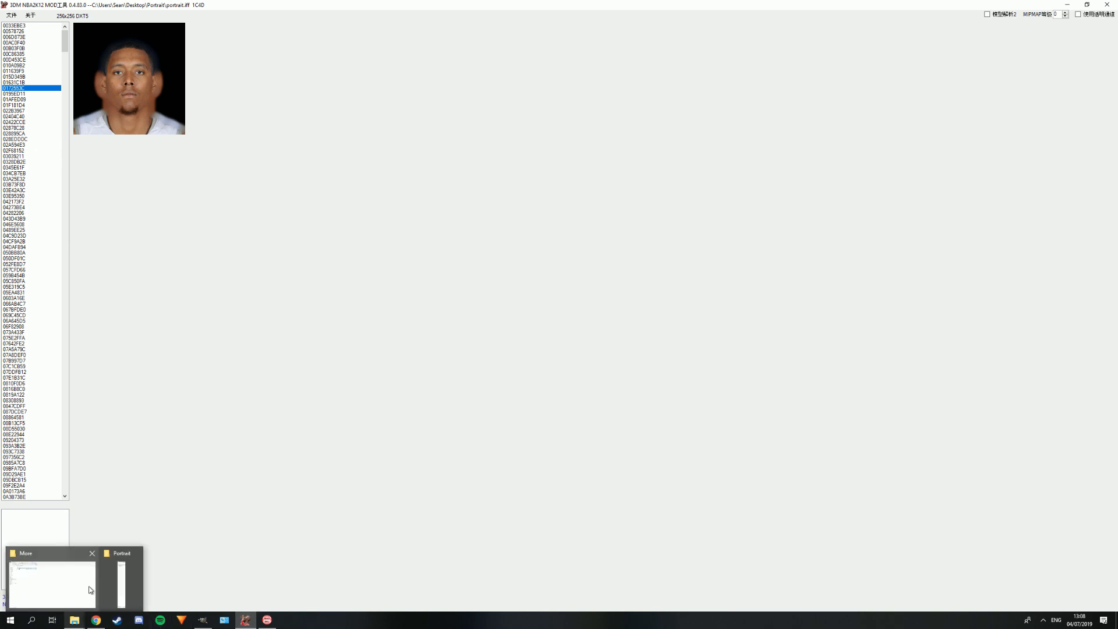
pyautogui.click(127, 590)
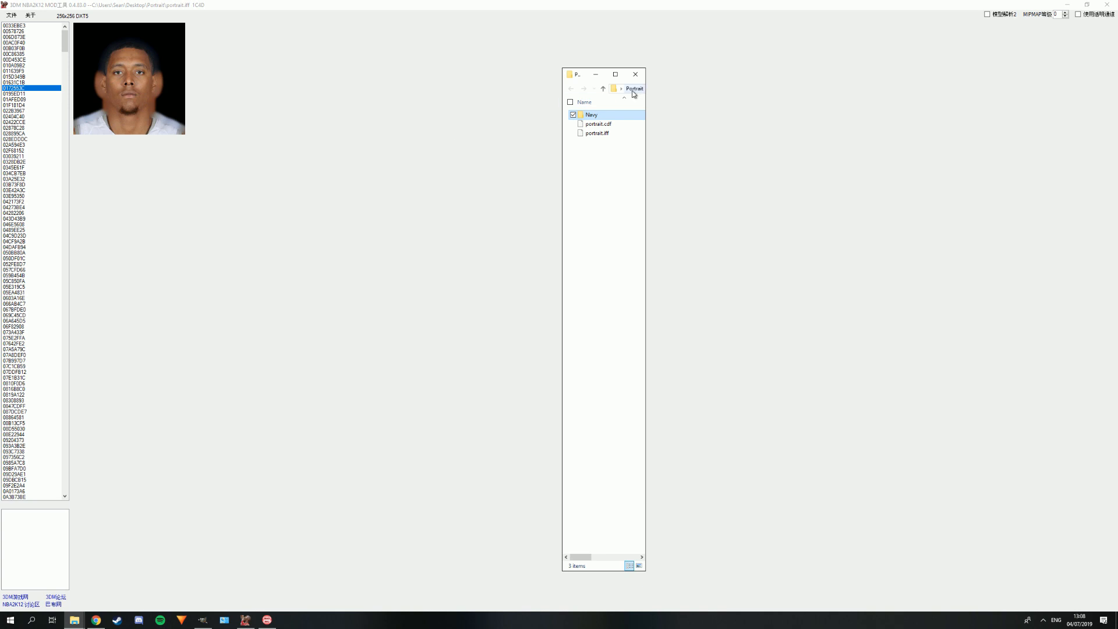
pyautogui.click(621, 75)
pyautogui.doubleClick(352, 95)
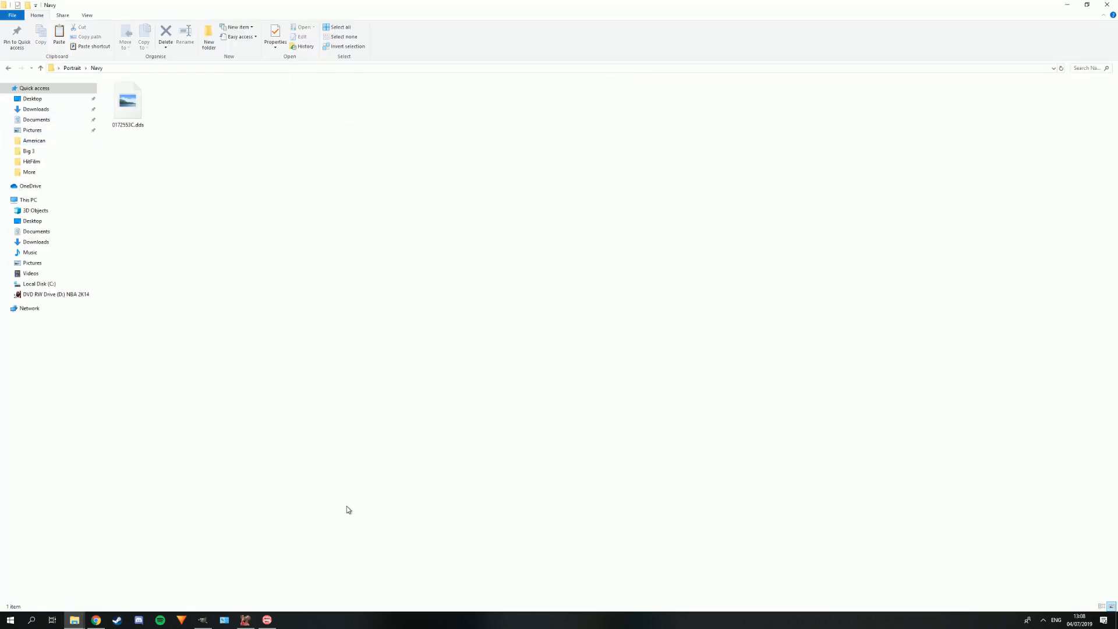
# Switch to GIMP and open 0172553C.dds from the desktop's Portrait/Navy folder, turning off the DDS load dialog.
pyautogui.click(203, 619)
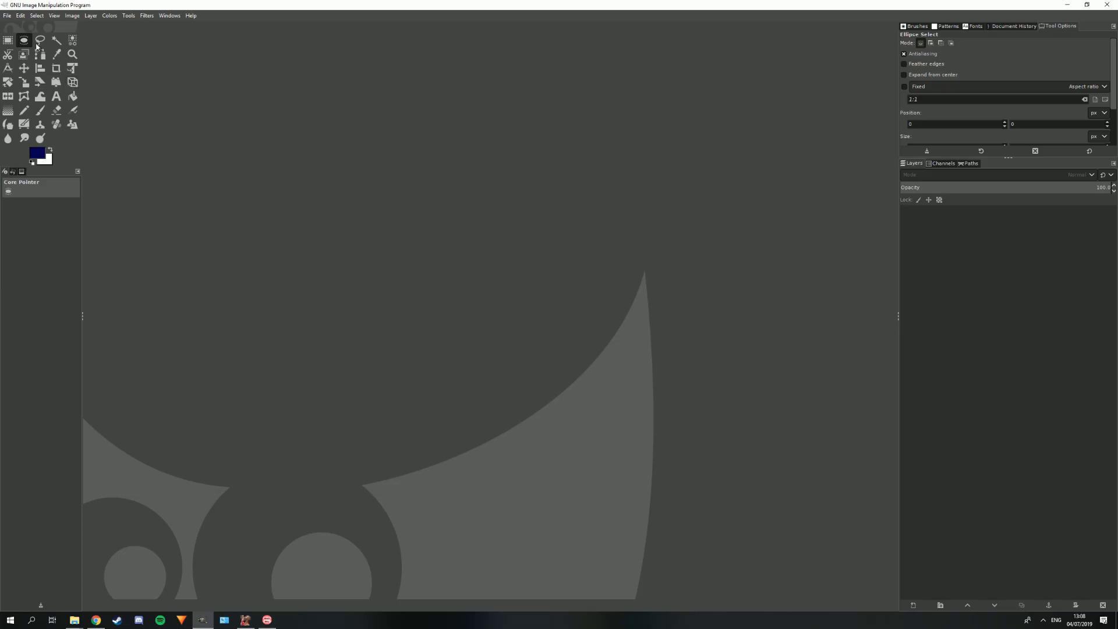
pyautogui.click(5, 15)
pyautogui.click(23, 52)
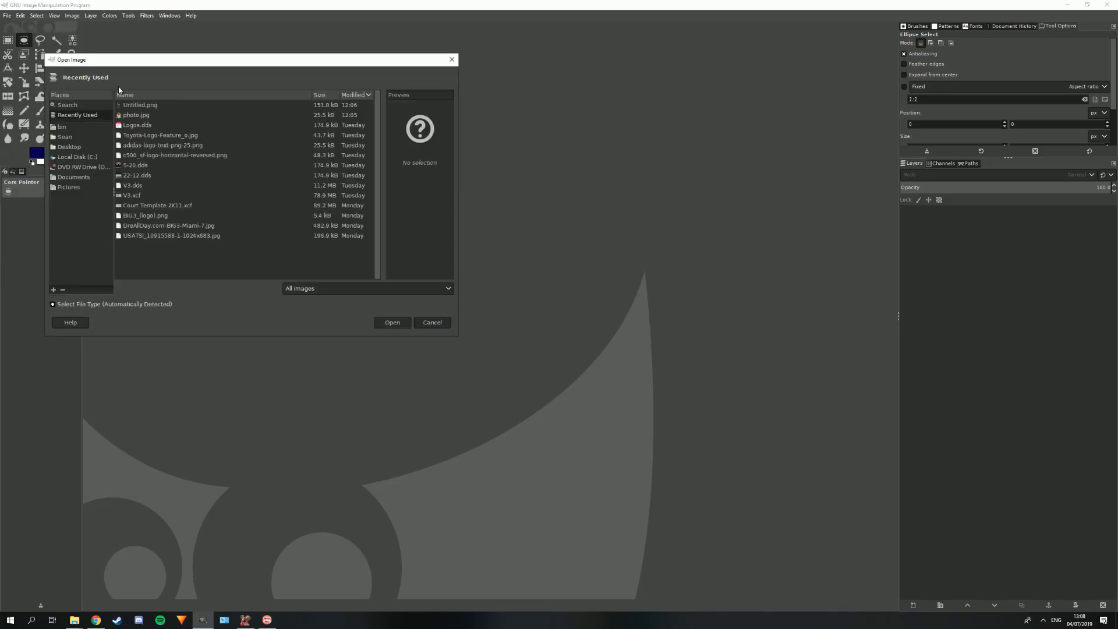
pyautogui.click(61, 147)
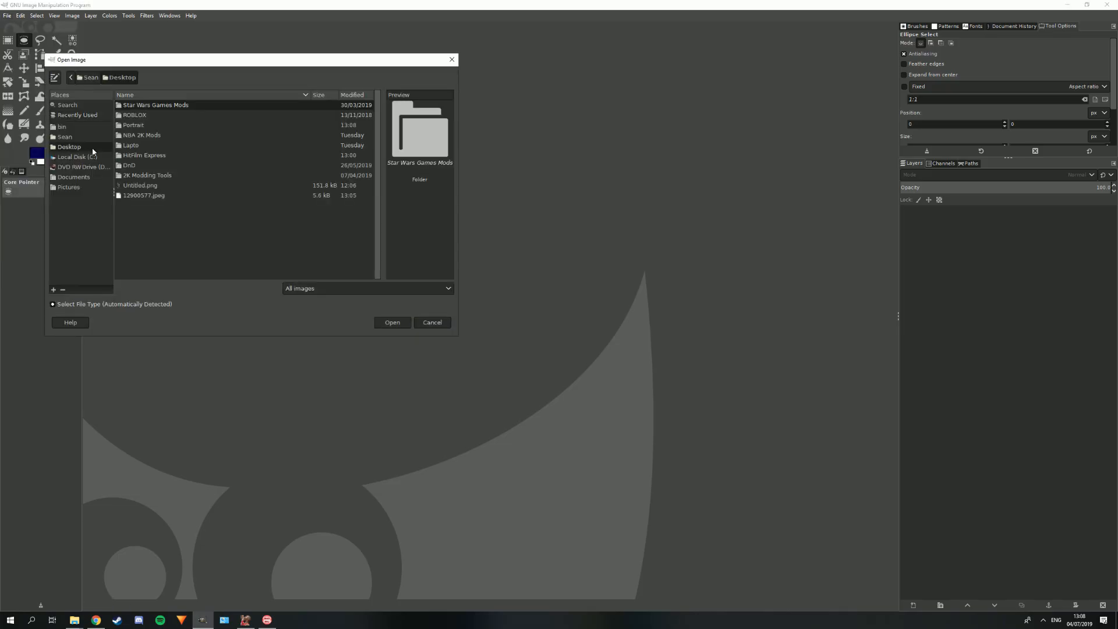
pyautogui.doubleClick(133, 124)
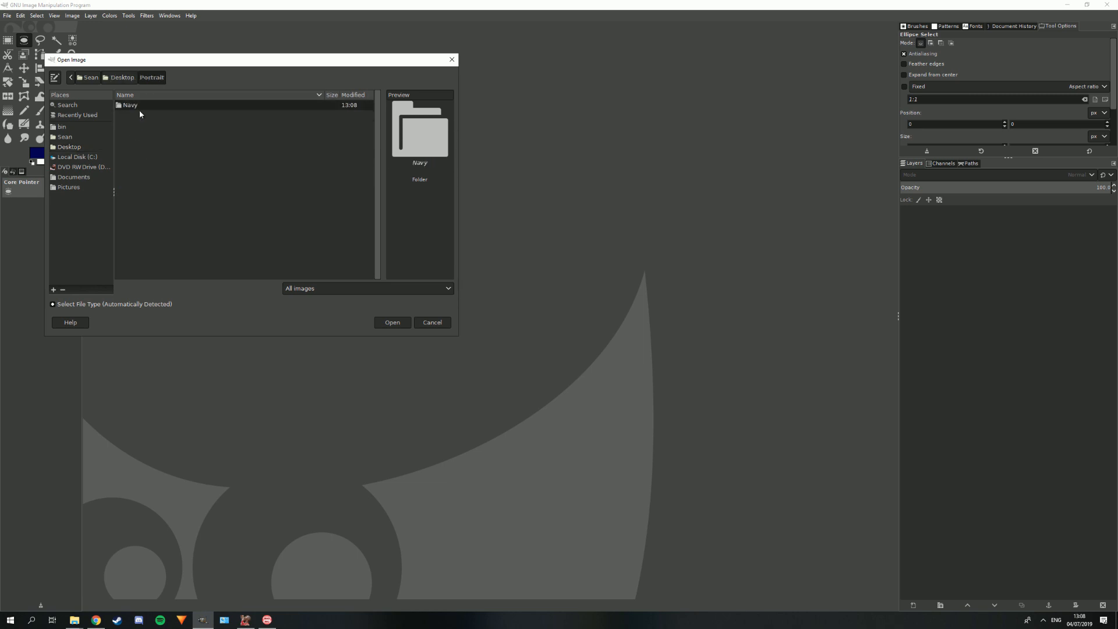
pyautogui.doubleClick(140, 108)
pyautogui.doubleClick(140, 106)
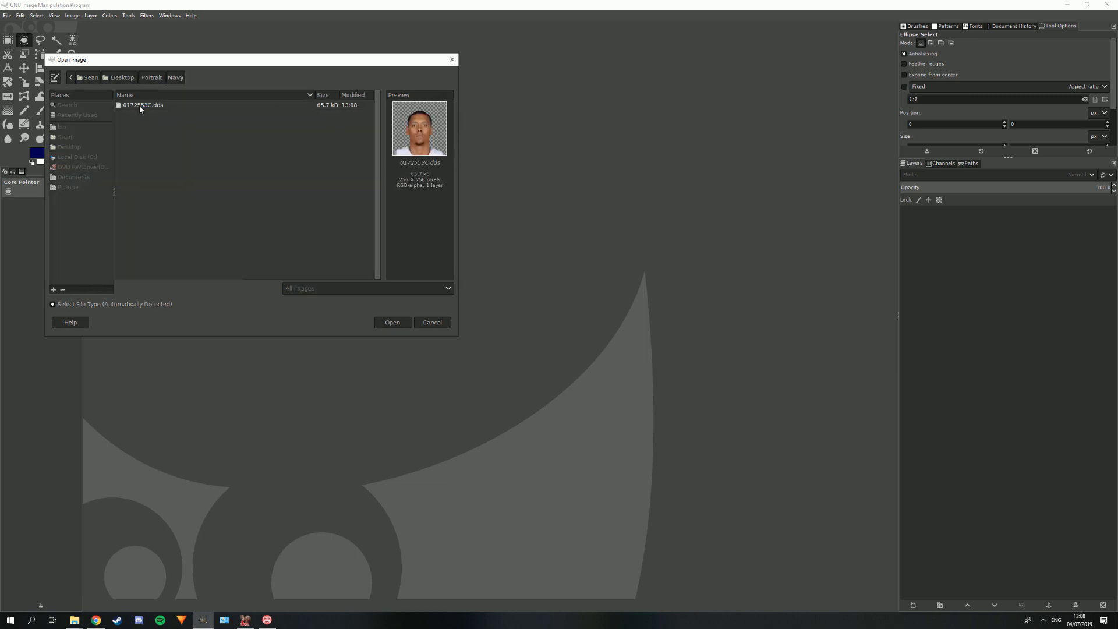
pyautogui.click(69, 55)
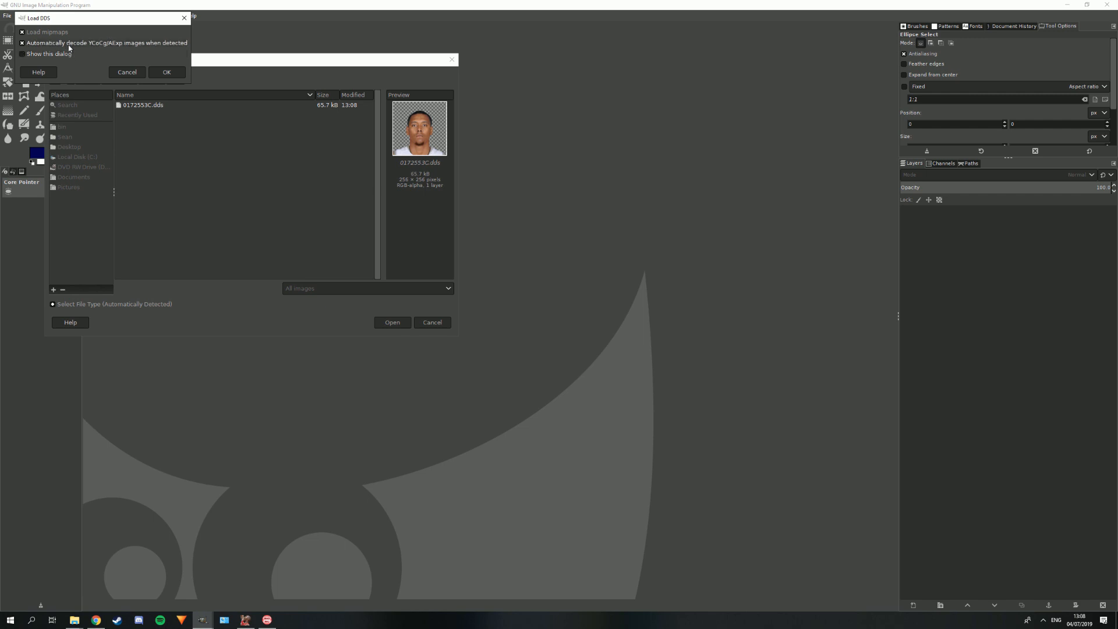
pyautogui.click(166, 71)
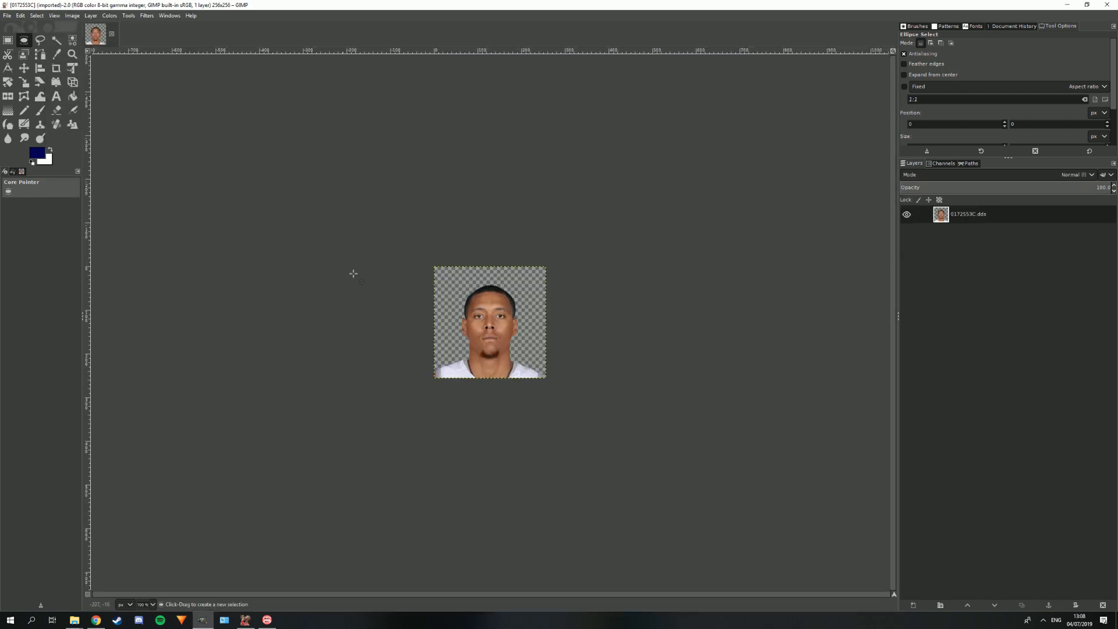
# Open 12900577.jpeg from the desktop as a second image.
pyautogui.moveTo(74, 619)
pyautogui.click(5, 15)
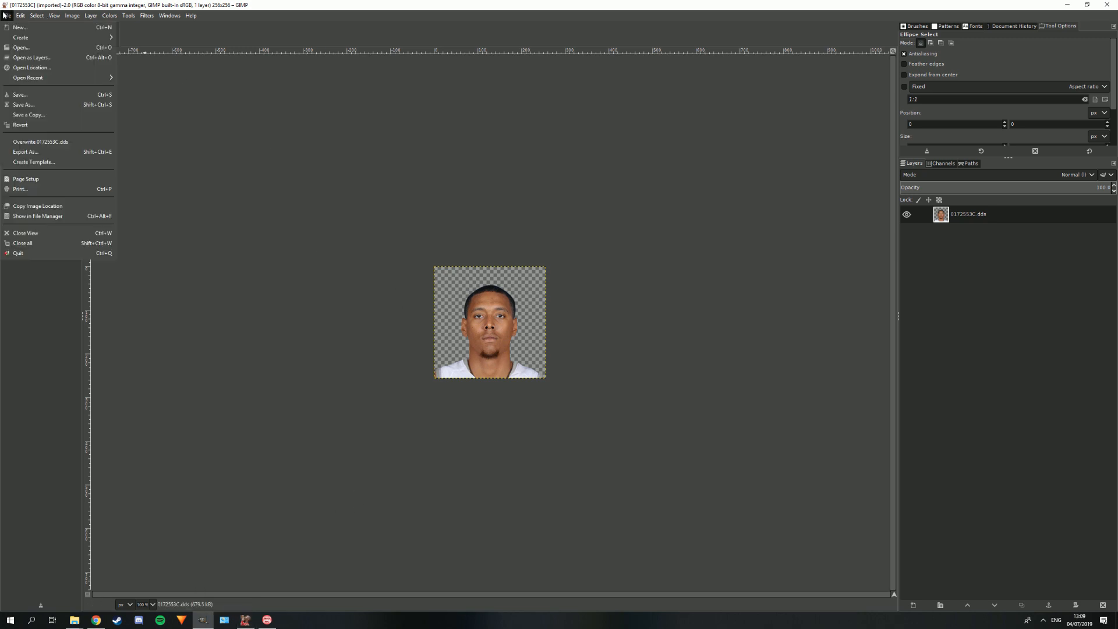
pyautogui.click(28, 51)
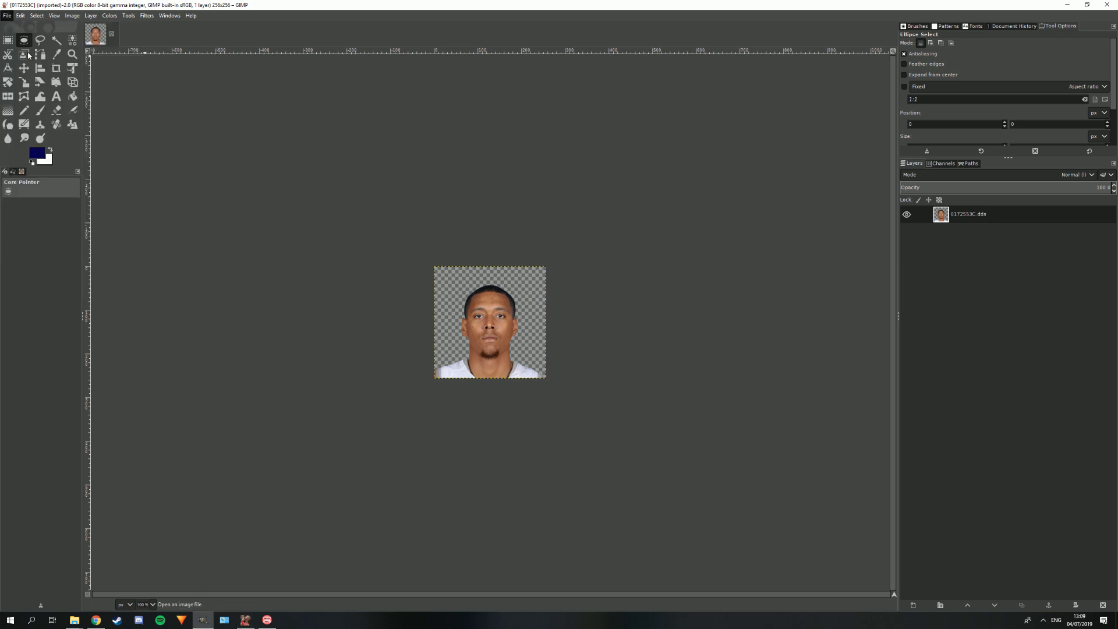
pyautogui.click(123, 78)
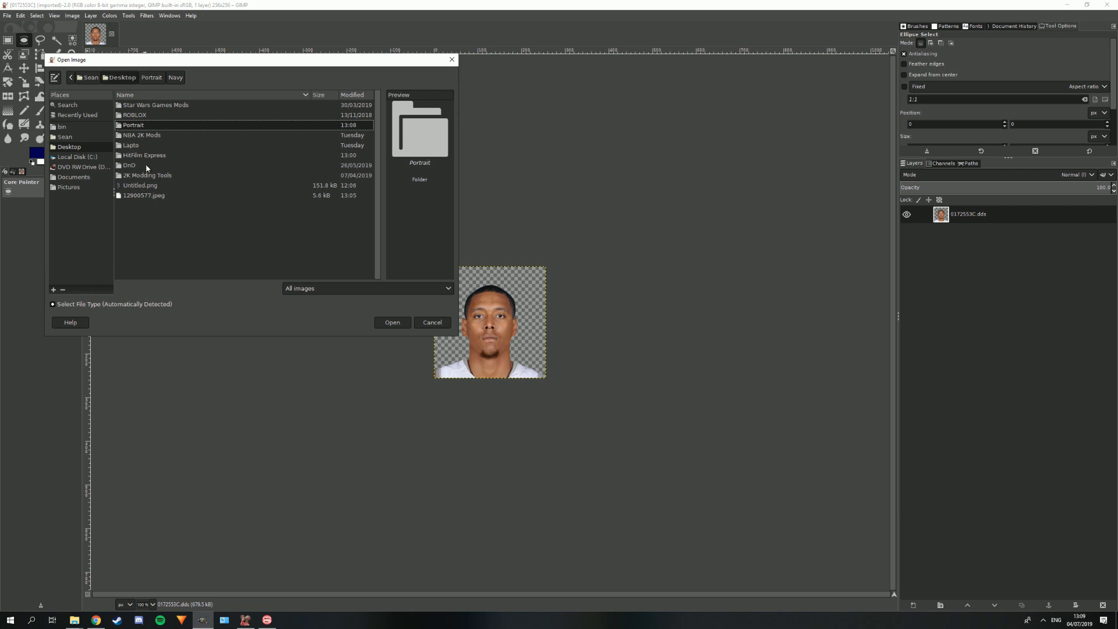
pyautogui.click(146, 185)
pyautogui.click(151, 197)
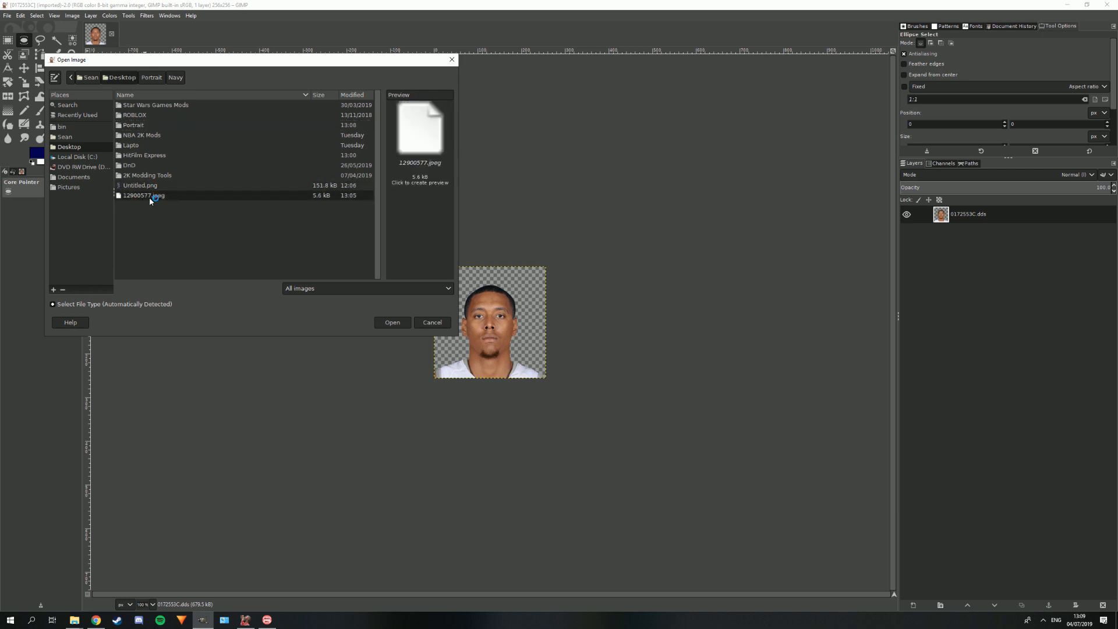
pyautogui.doubleClick(149, 197)
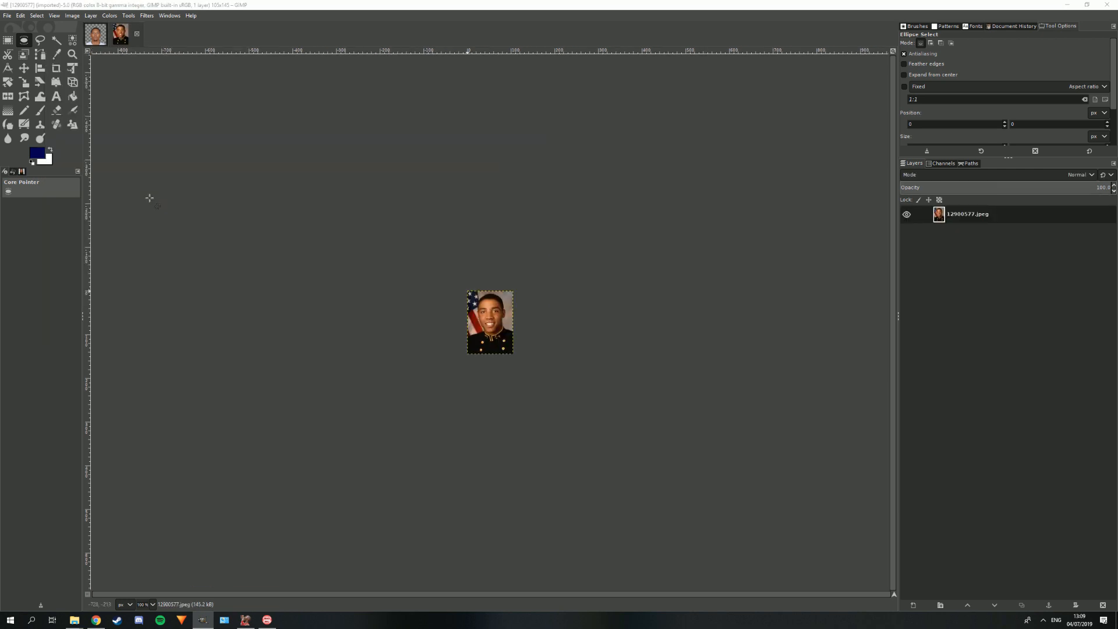
# Trace a path with the Paths tool around the man's head and shoulders, running across the uniform's lower part in the 12900577 photo.
pyautogui.click(152, 604)
pyautogui.click(148, 521)
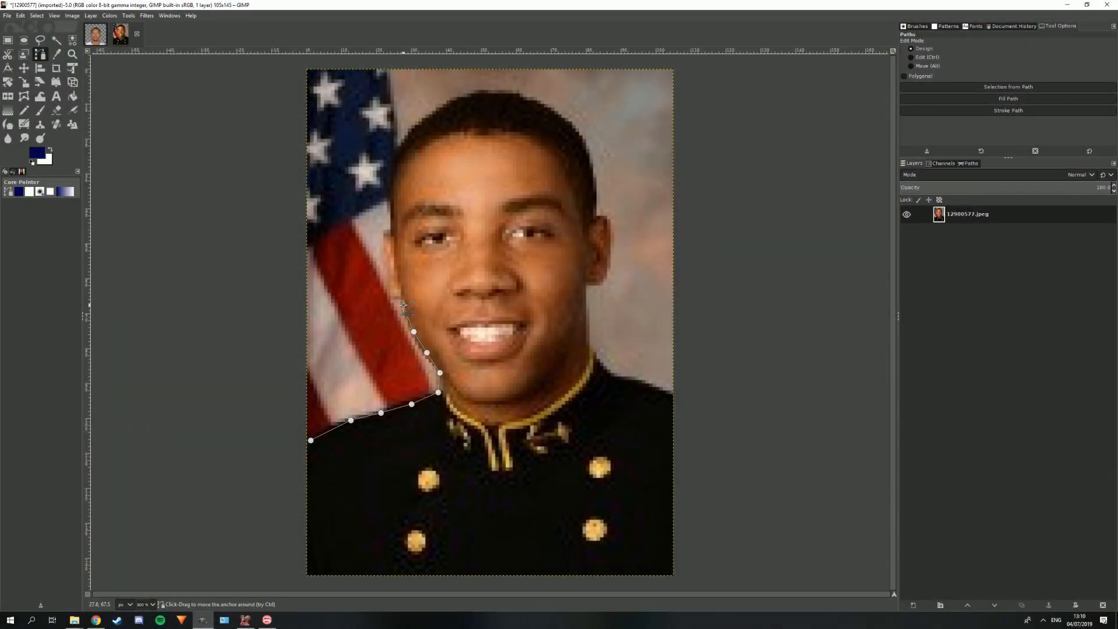
pyautogui.click(388, 297)
pyautogui.click(382, 268)
pyautogui.click(380, 236)
pyautogui.click(391, 227)
pyautogui.click(388, 197)
pyautogui.click(384, 171)
pyautogui.click(390, 152)
pyautogui.click(411, 127)
pyautogui.click(438, 108)
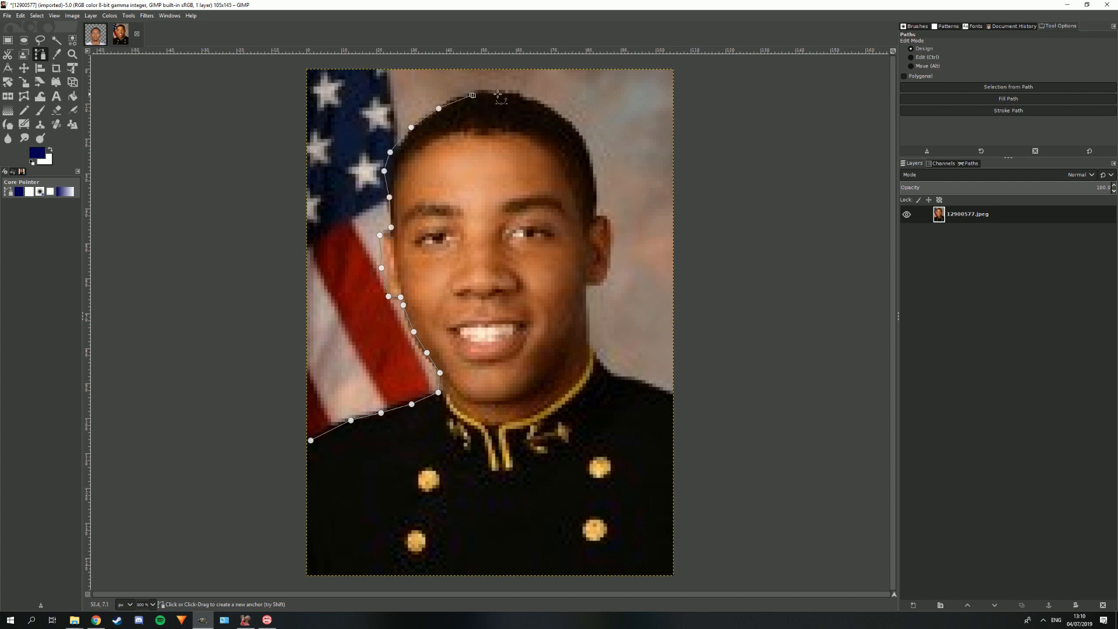
pyautogui.click(557, 115)
pyautogui.click(578, 139)
pyautogui.click(595, 219)
pyautogui.click(606, 268)
pyautogui.click(590, 285)
pyautogui.click(592, 343)
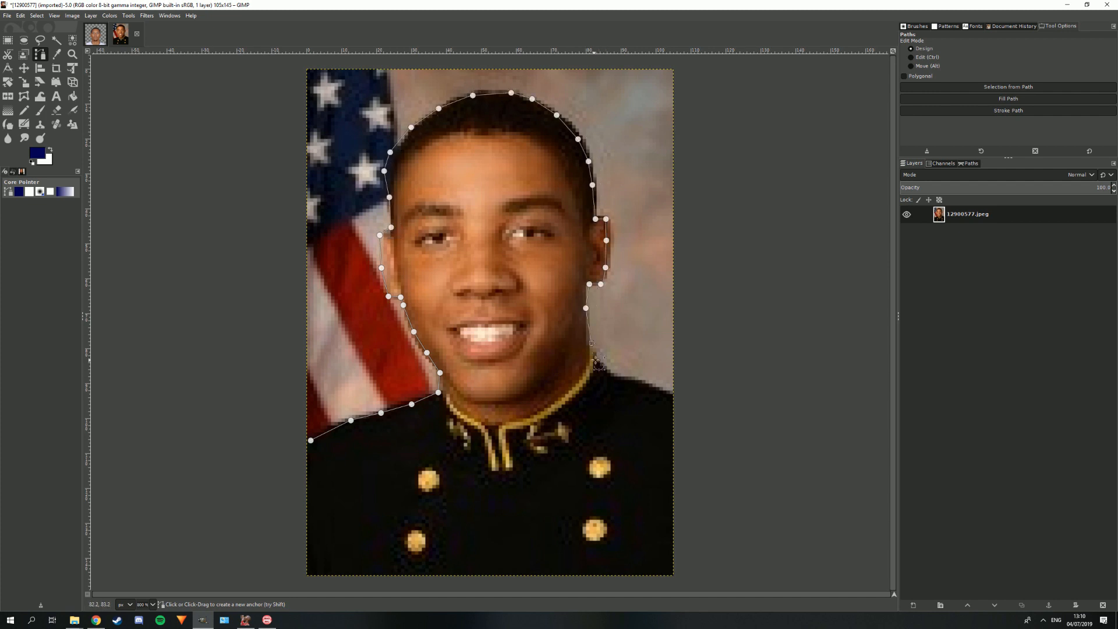
pyautogui.click(610, 373)
pyautogui.click(634, 381)
pyautogui.click(673, 394)
pyautogui.click(672, 507)
pyautogui.click(307, 512)
# Create a selection from the traced path around the man in the photo.
pyautogui.rightClick(311, 512)
pyautogui.moveTo(344, 425)
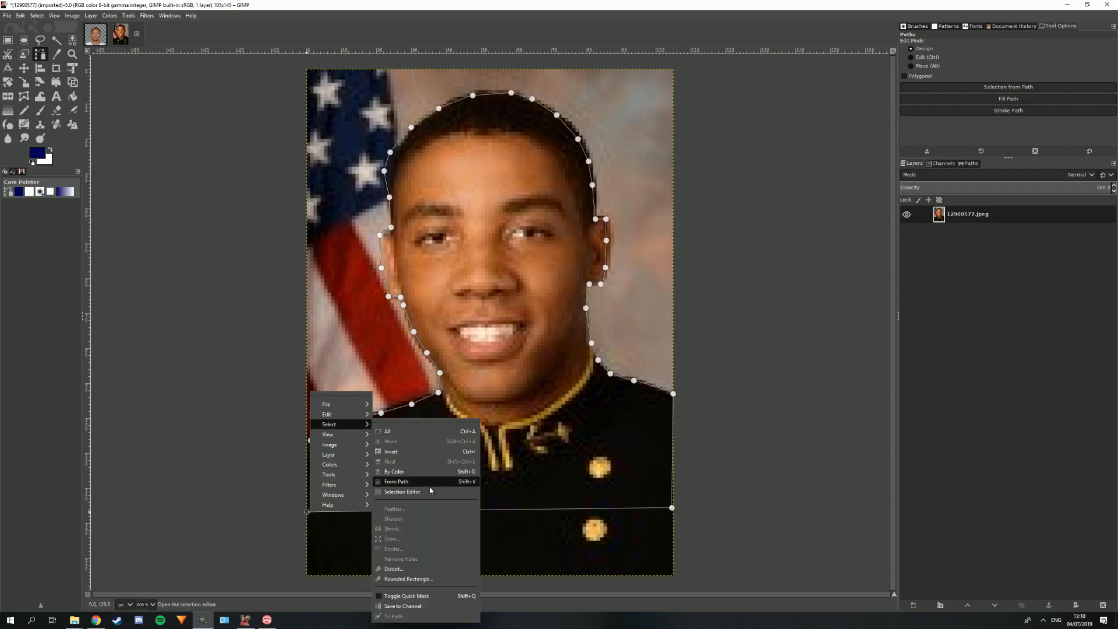
pyautogui.click(429, 482)
# Copy the selected cut-out into the 0172553C image as a new layer and move it up and left over the face.
pyautogui.rightClick(440, 454)
pyautogui.moveTo(466, 478)
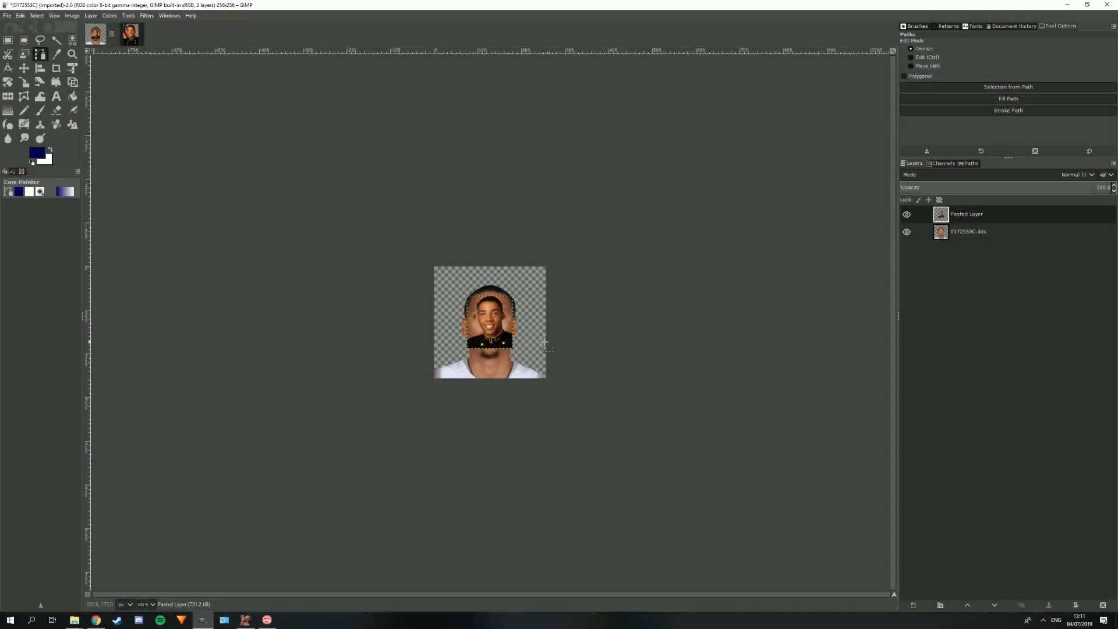
pyautogui.press('m')
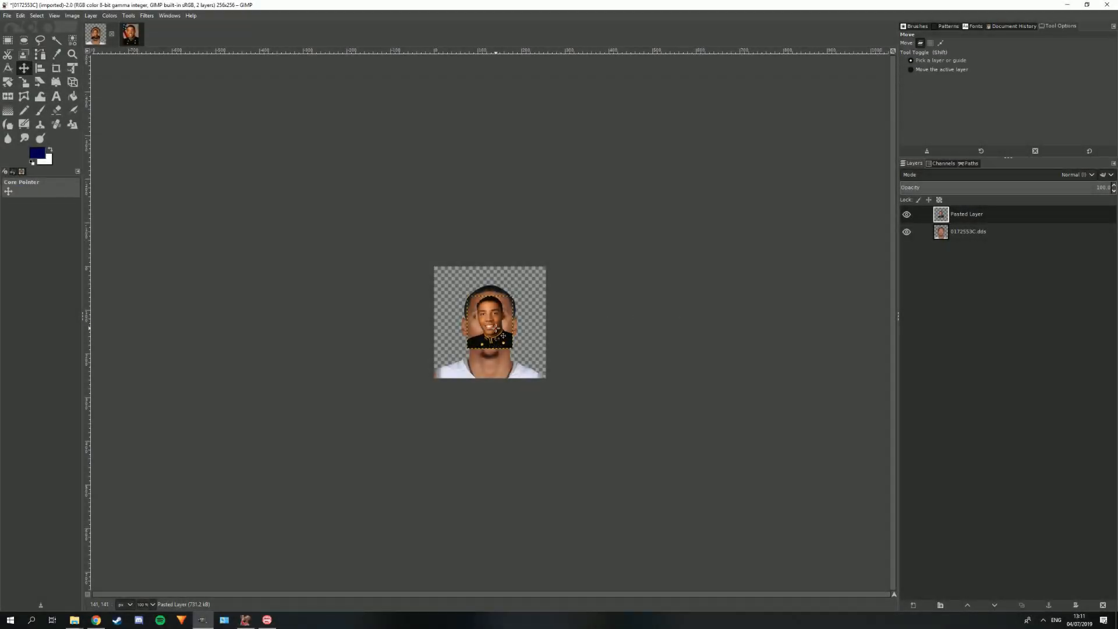
pyautogui.moveTo(496, 328); pyautogui.dragTo(480, 316)
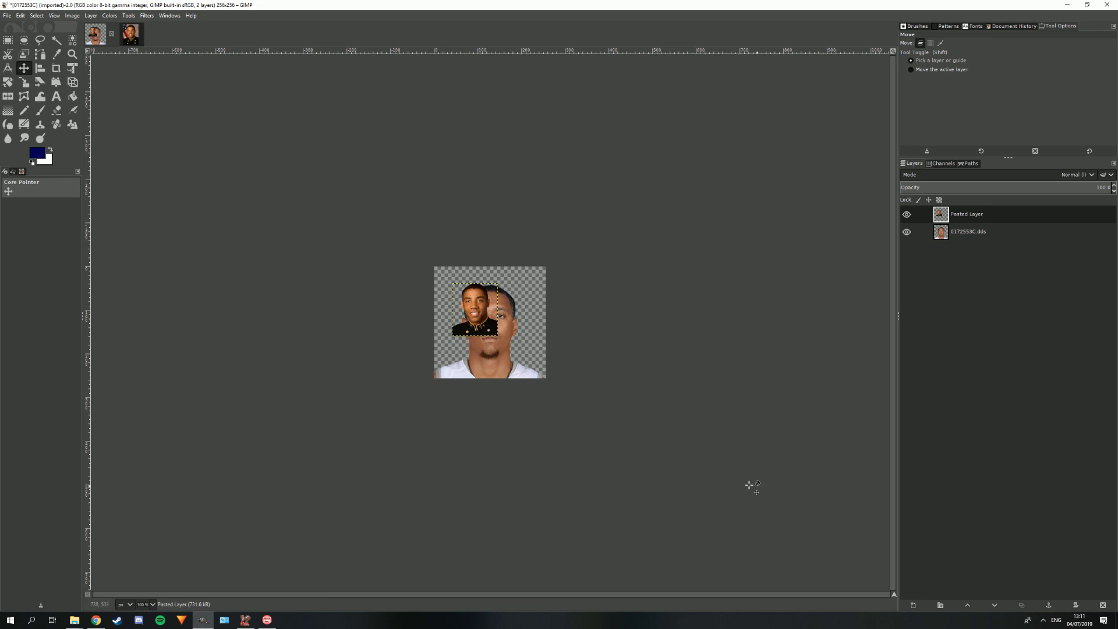
# Scale the pasted cut-out layer to 222 × 256 px and move it left to centre it over the original portrait.
pyautogui.hotkey('shift', 's')
pyautogui.click(504, 349)
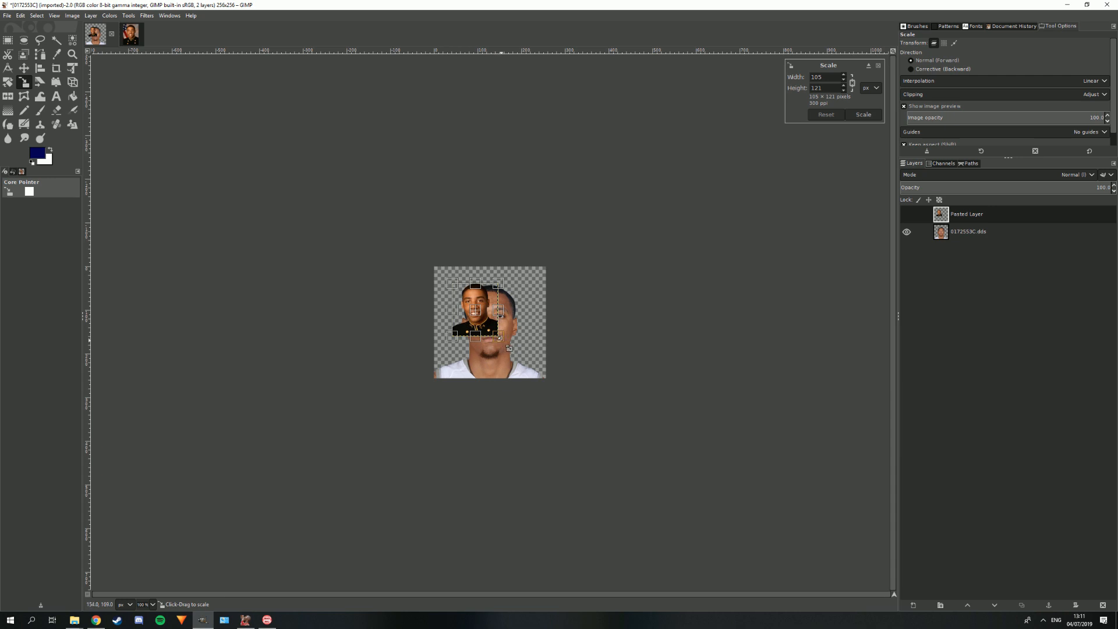
pyautogui.moveTo(499, 337); pyautogui.dragTo(574, 379)
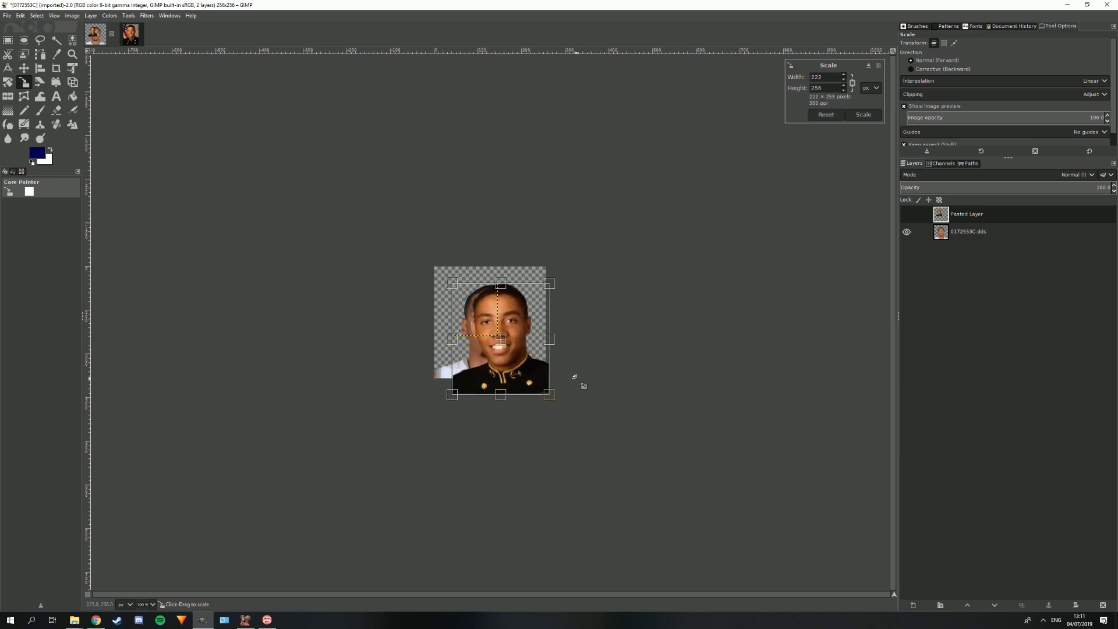
pyautogui.click(868, 115)
pyautogui.press('m')
pyautogui.moveTo(515, 348); pyautogui.dragTo(504, 348)
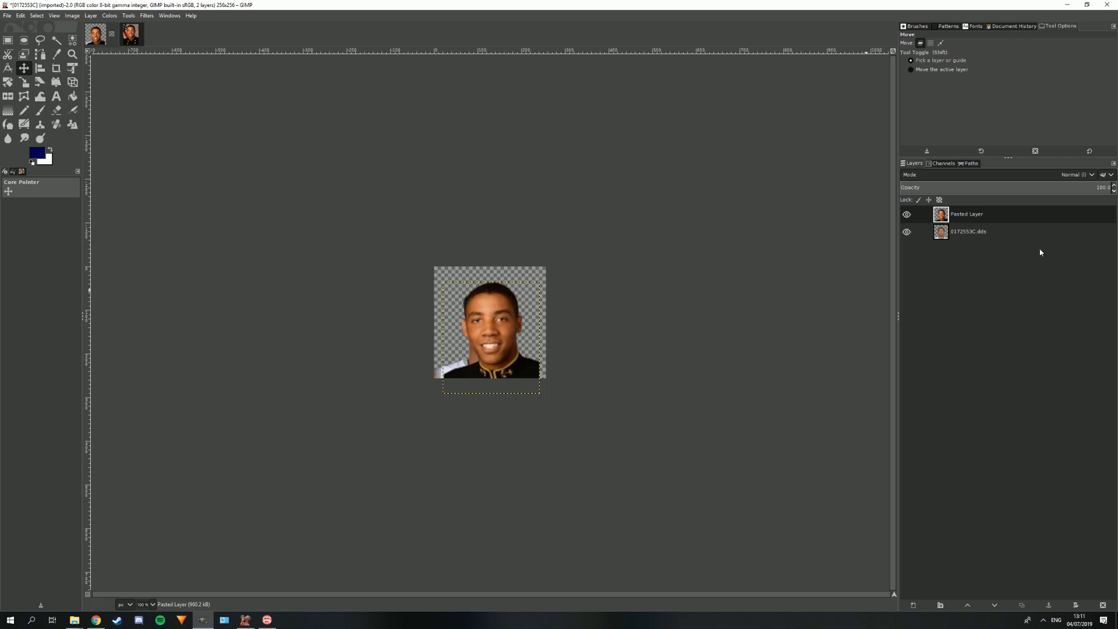
# Select the whole canvas area on the 0172553C.dds layer and cut the original portrait out of it.
pyautogui.click(1020, 231)
pyautogui.press('r')
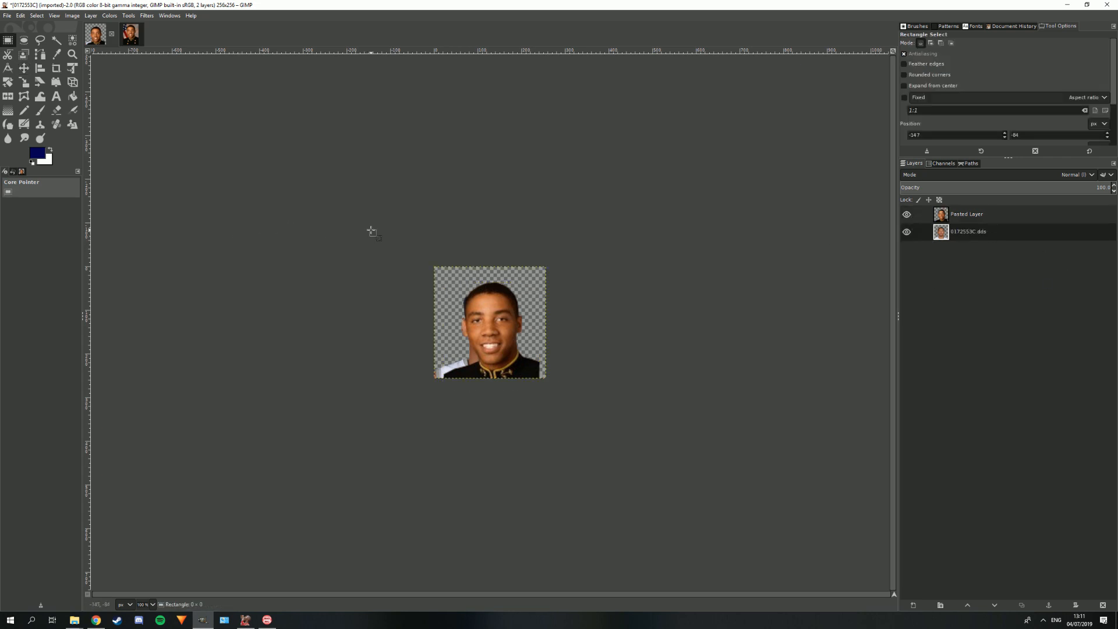
pyautogui.moveTo(370, 230); pyautogui.dragTo(650, 428)
pyautogui.rightClick(535, 323)
pyautogui.moveTo(567, 346)
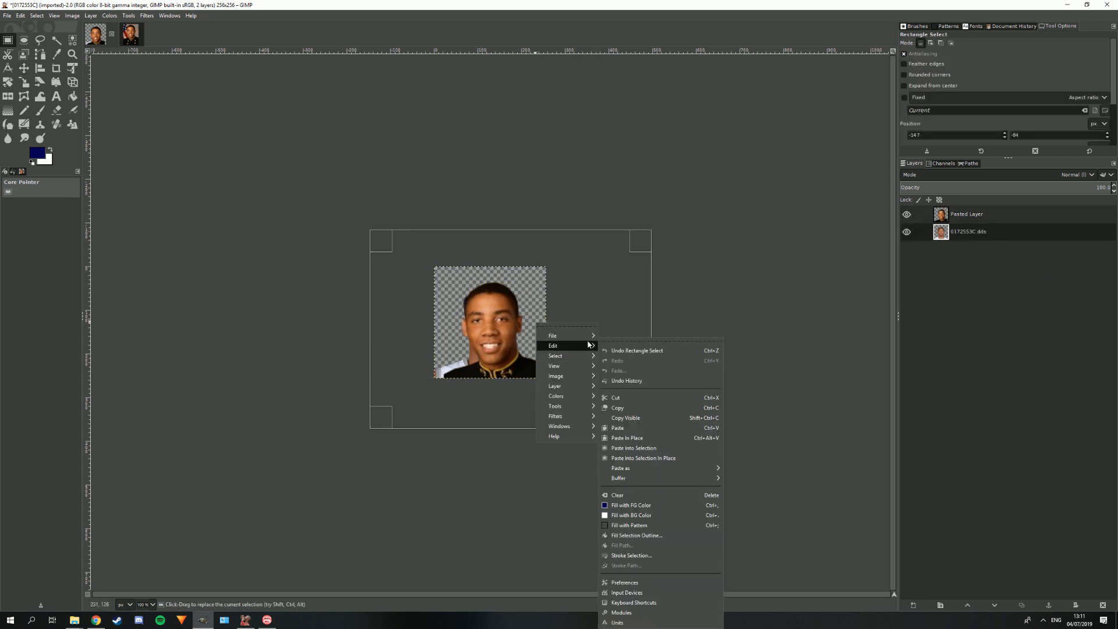
pyautogui.click(645, 397)
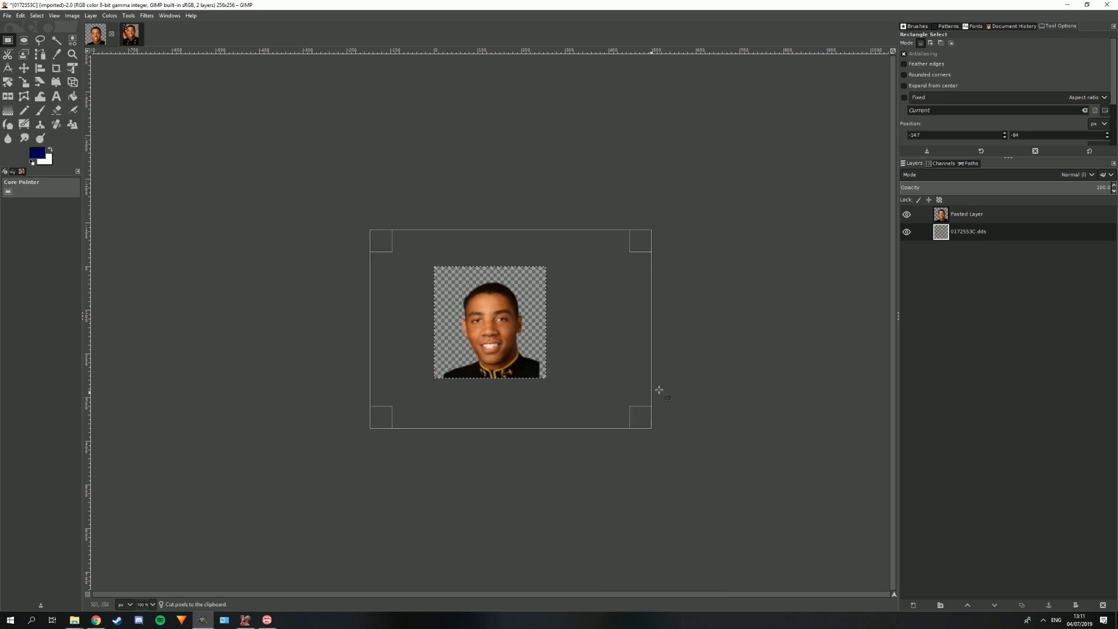
# Merge the visible layers clipped to the image and start exporting the merged image.
pyautogui.hotkey('ctrl', 'm')
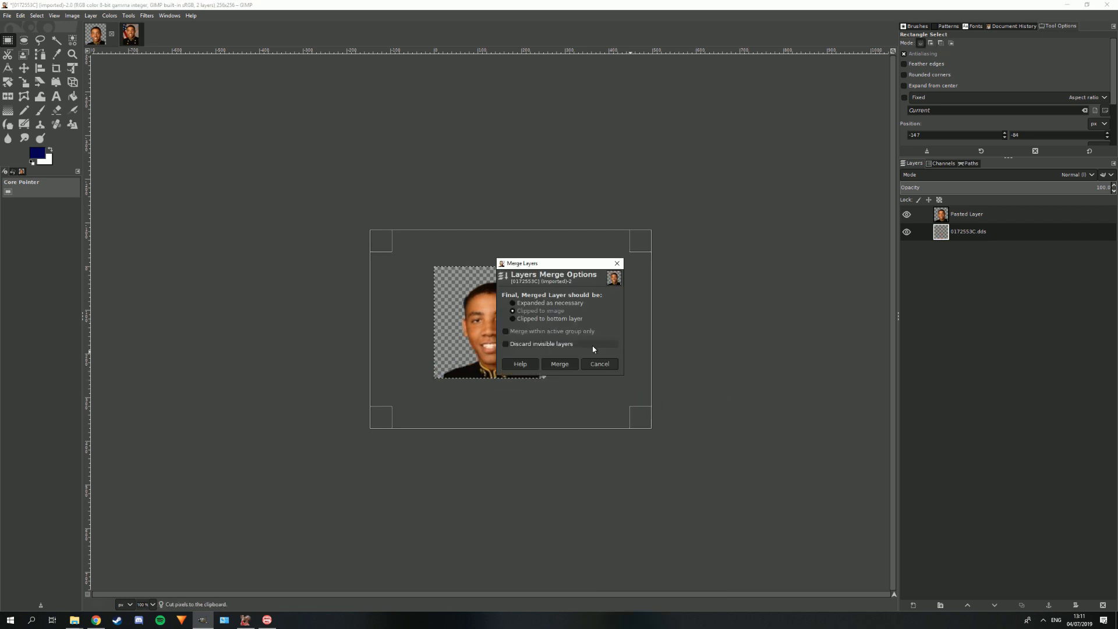
pyautogui.click(560, 365)
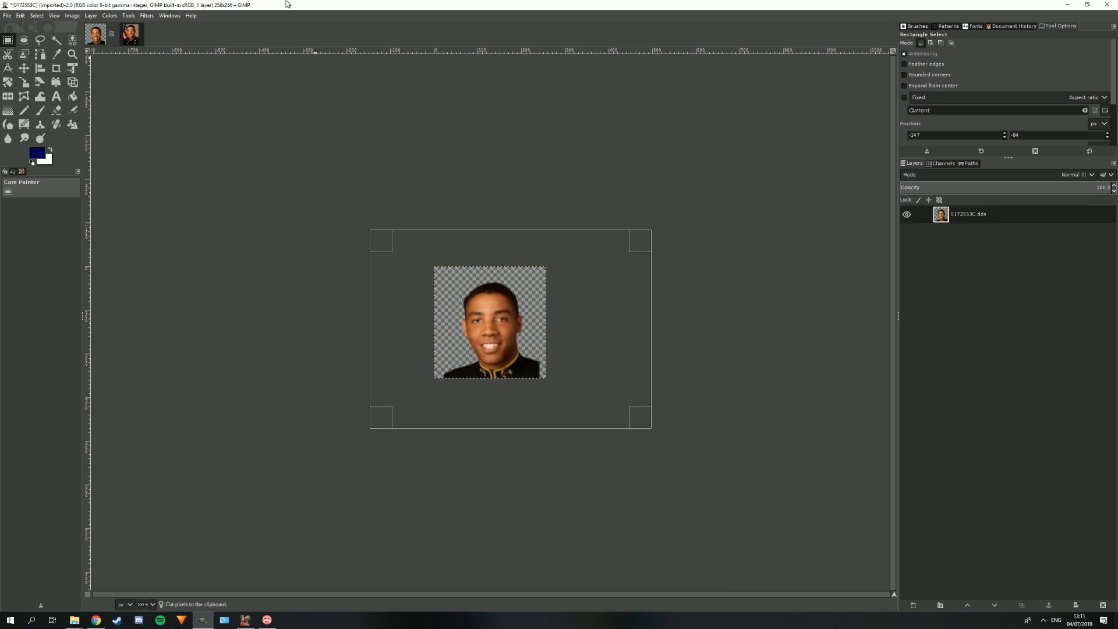
pyautogui.click(7, 15)
pyautogui.click(50, 151)
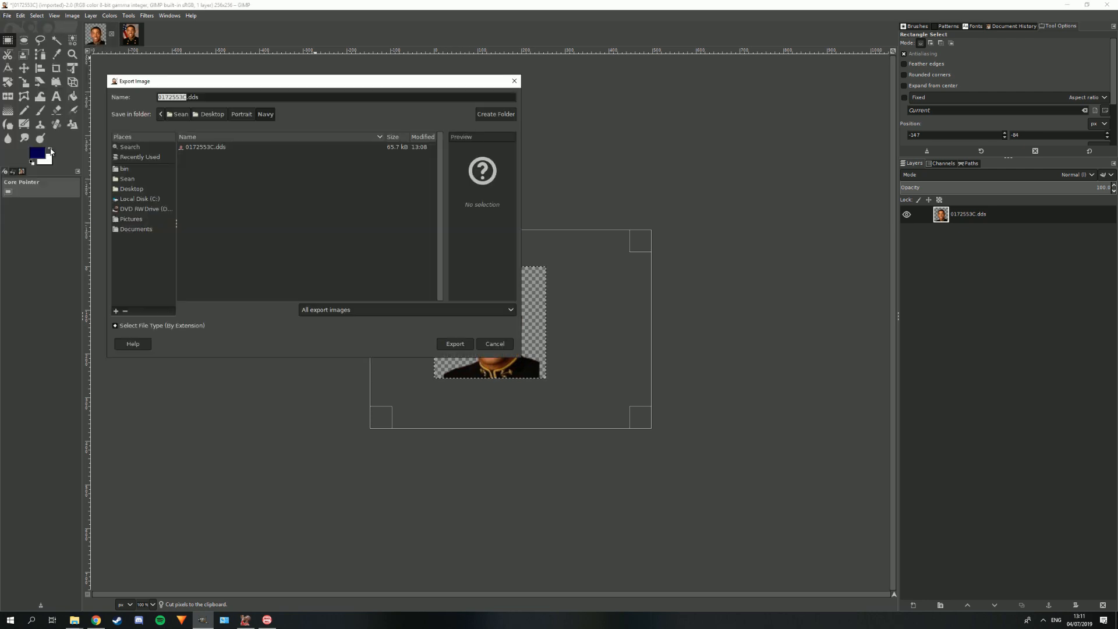
# Switch to RED Modding Center and look up the Navy player's PortID in the Players table of the v4.ROS roster.
pyautogui.click(267, 620)
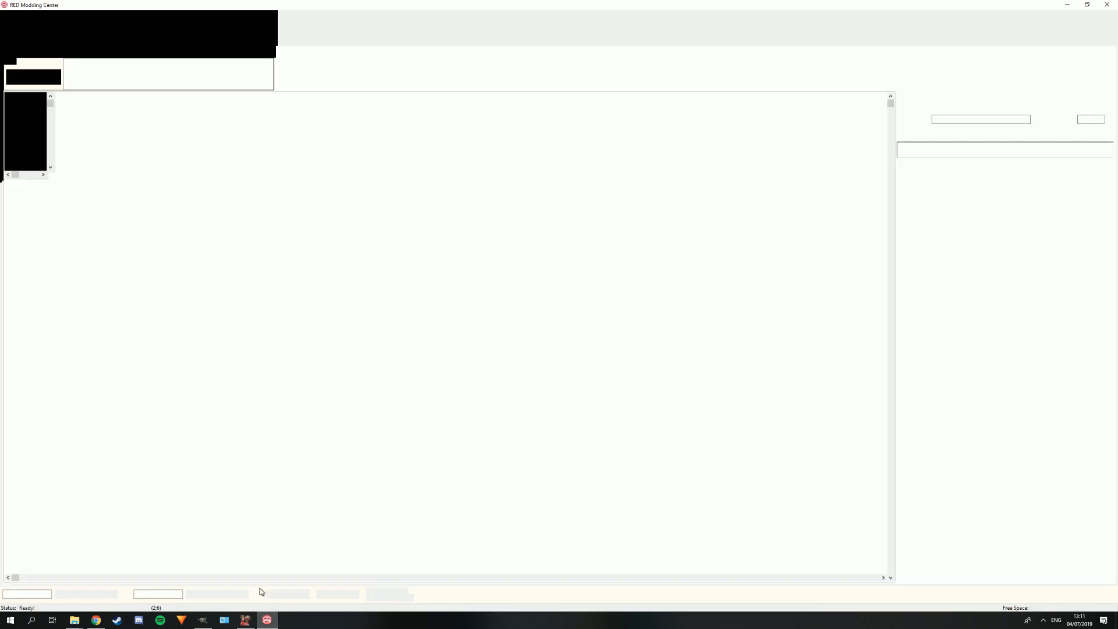
pyautogui.click(139, 40)
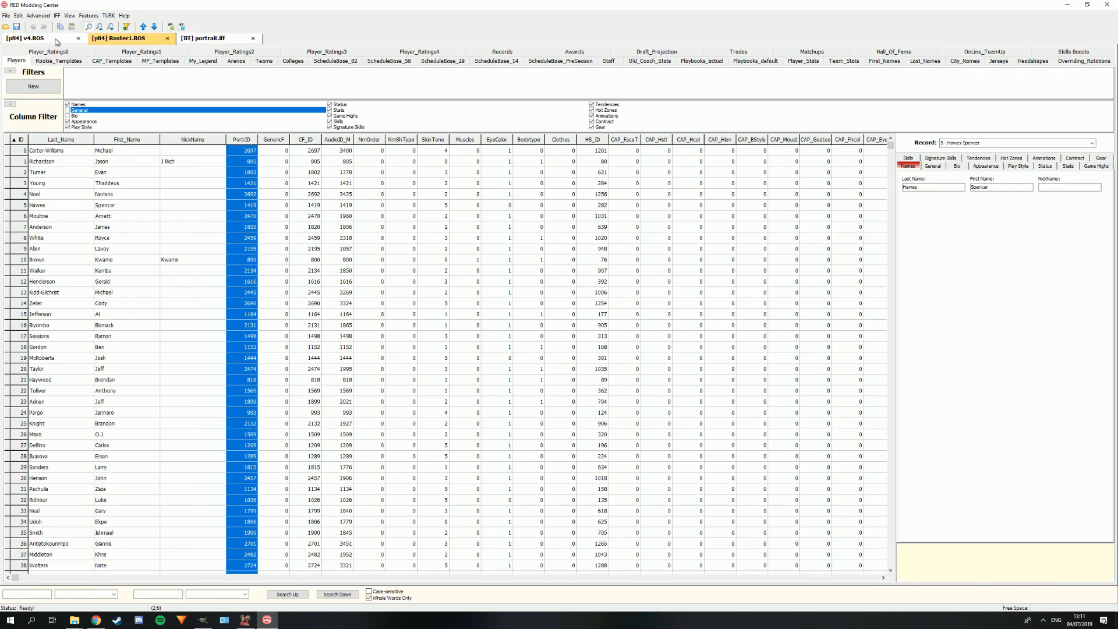
pyautogui.click(49, 40)
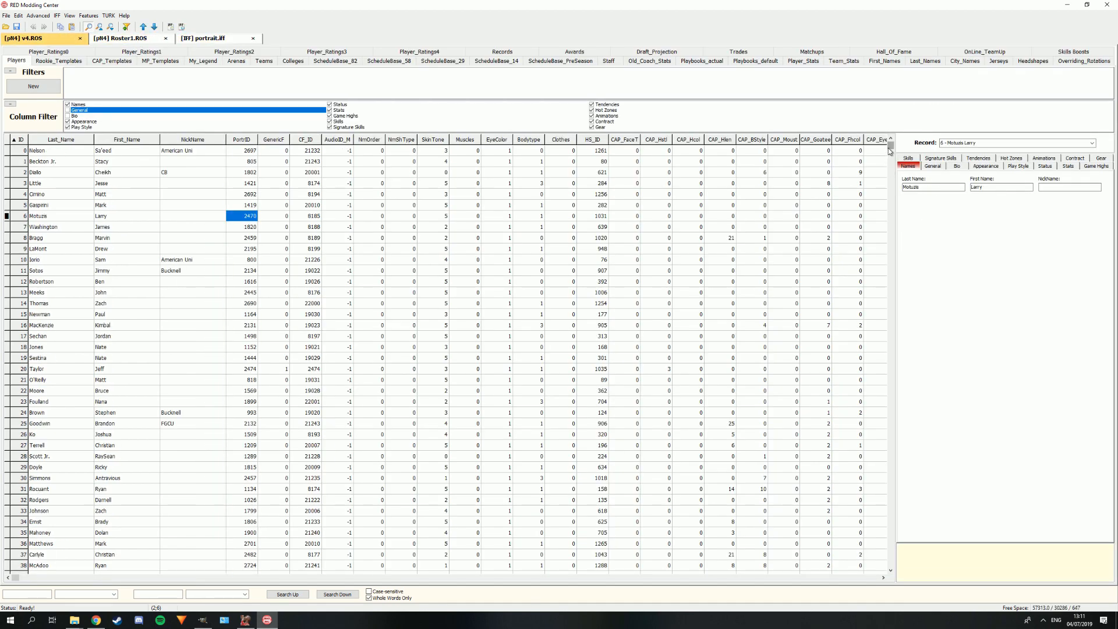
pyautogui.moveTo(889, 148); pyautogui.dragTo(891, 201)
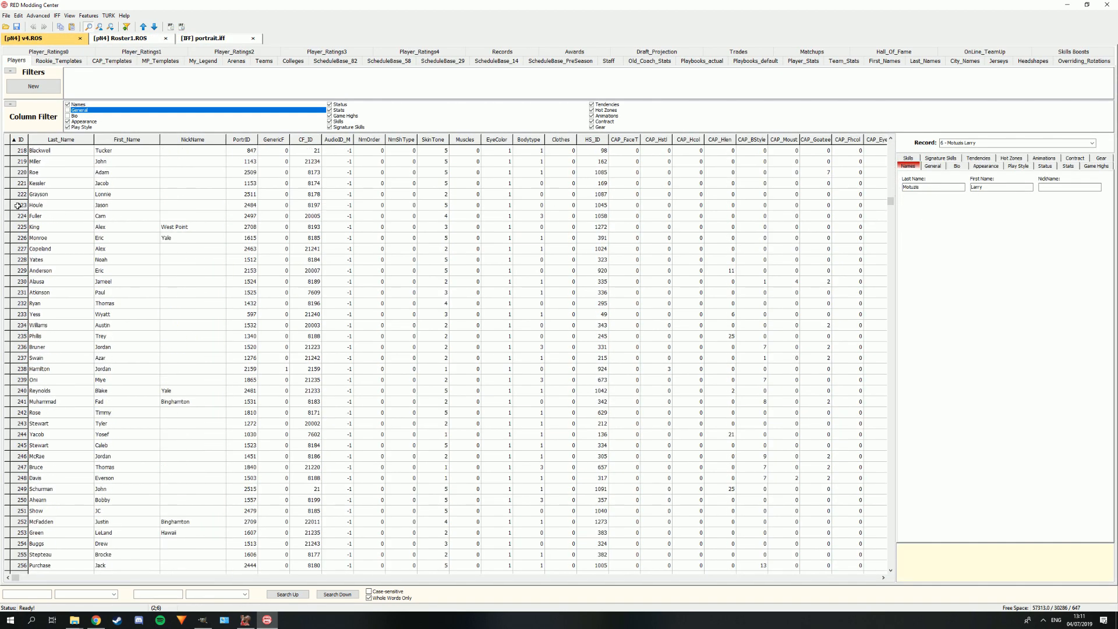
pyautogui.click(100, 208)
pyautogui.scroll(16, 83, 210)
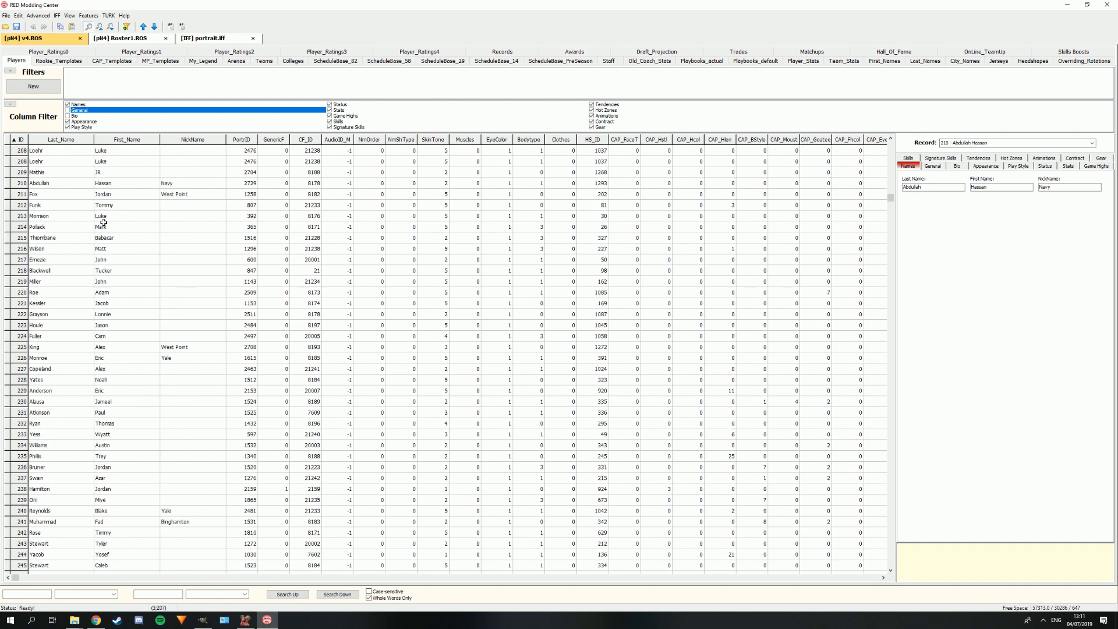
pyautogui.scroll(5, 103, 223)
pyautogui.click(70, 194)
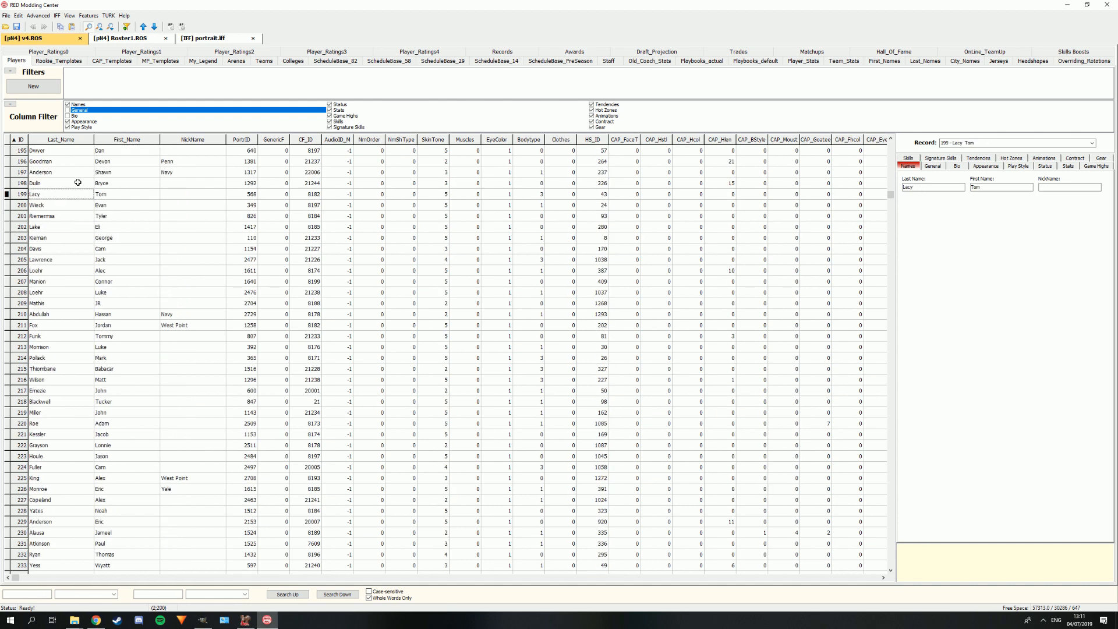
# Return to GIMP and export the image as 1317.dds in the Navy folder with BC3 / DXT5 compression and generated mipmaps.
pyautogui.moveTo(87, 620)
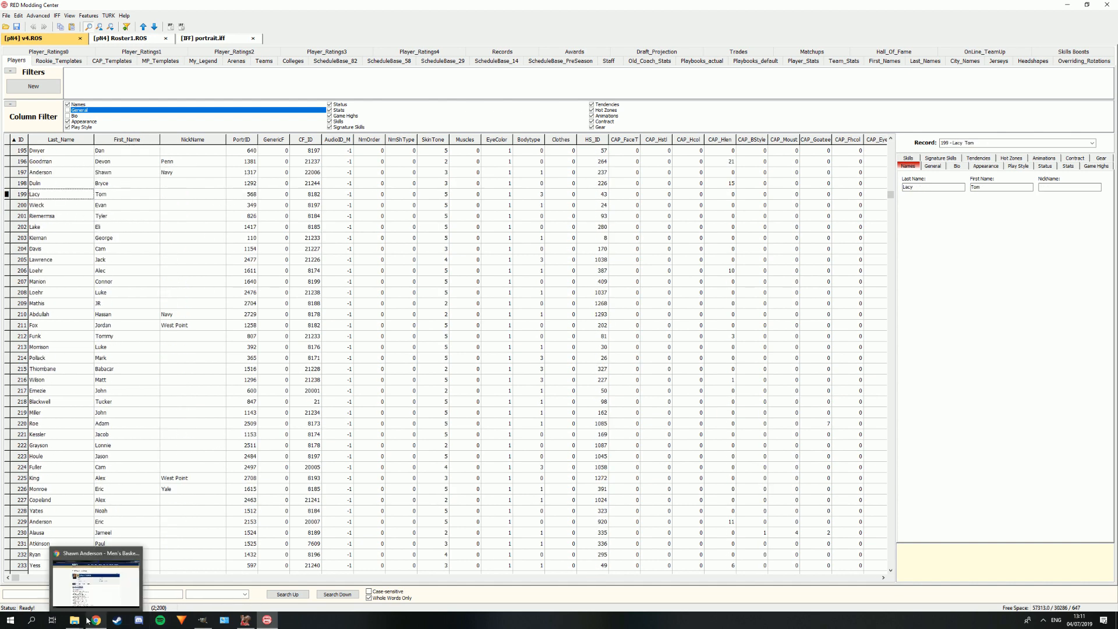
pyautogui.click(198, 600)
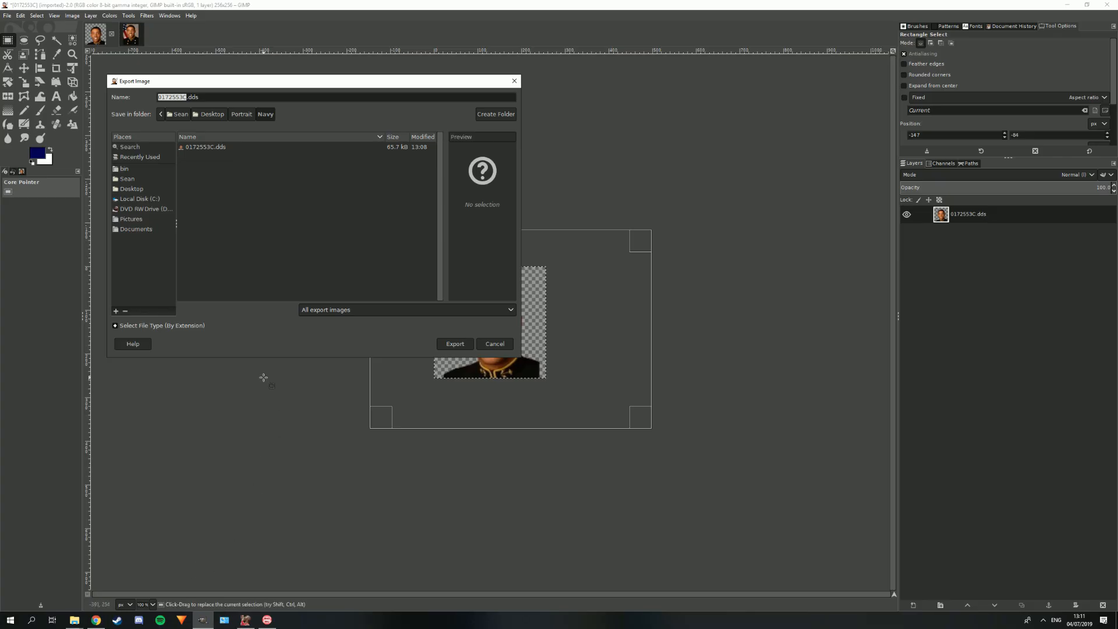
pyautogui.write('1317')
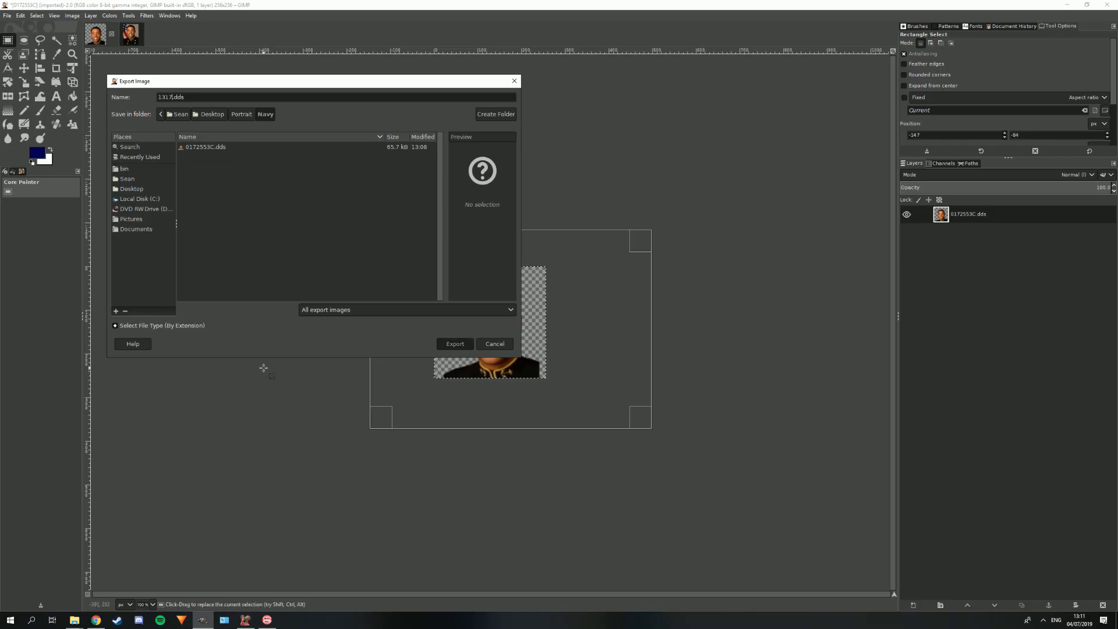
pyautogui.press('Return')
pyautogui.click(134, 66)
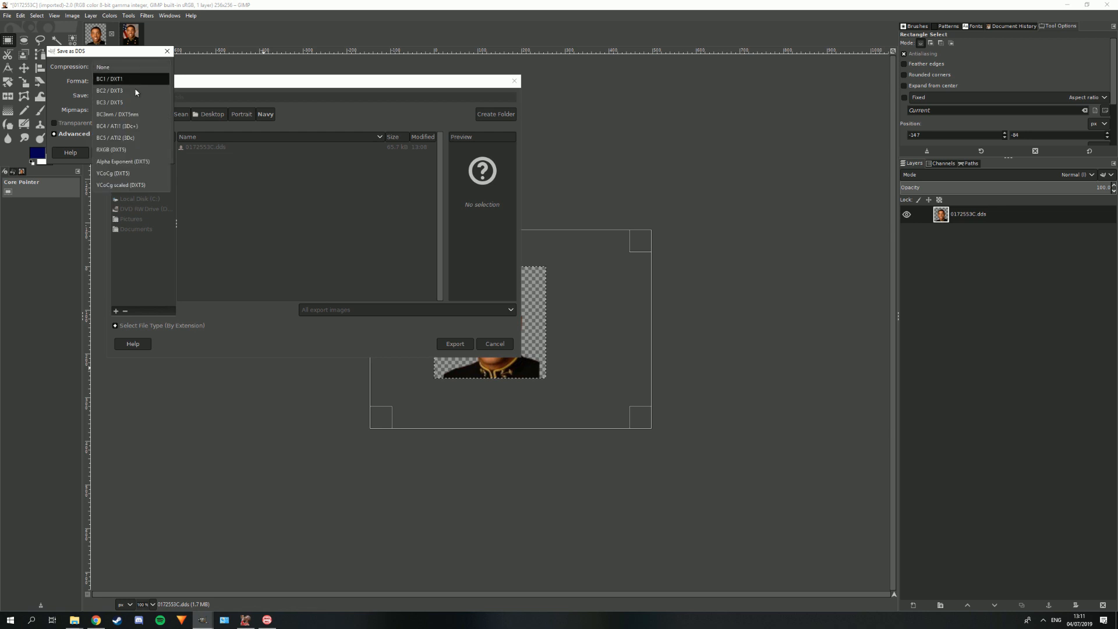
pyautogui.click(137, 102)
pyautogui.click(137, 109)
pyautogui.click(136, 121)
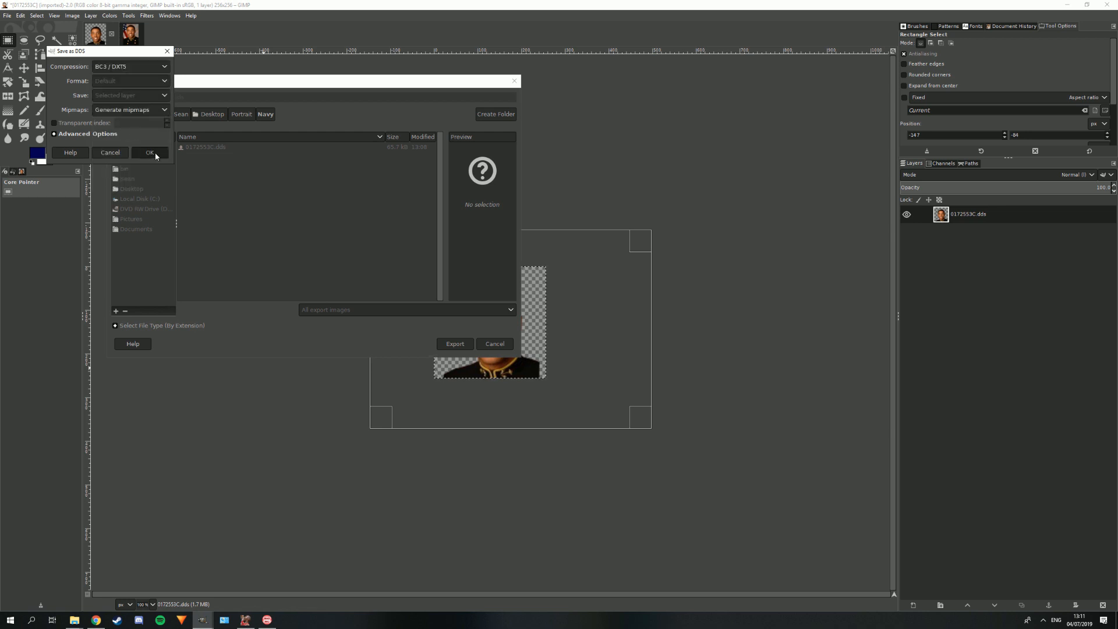
pyautogui.click(149, 152)
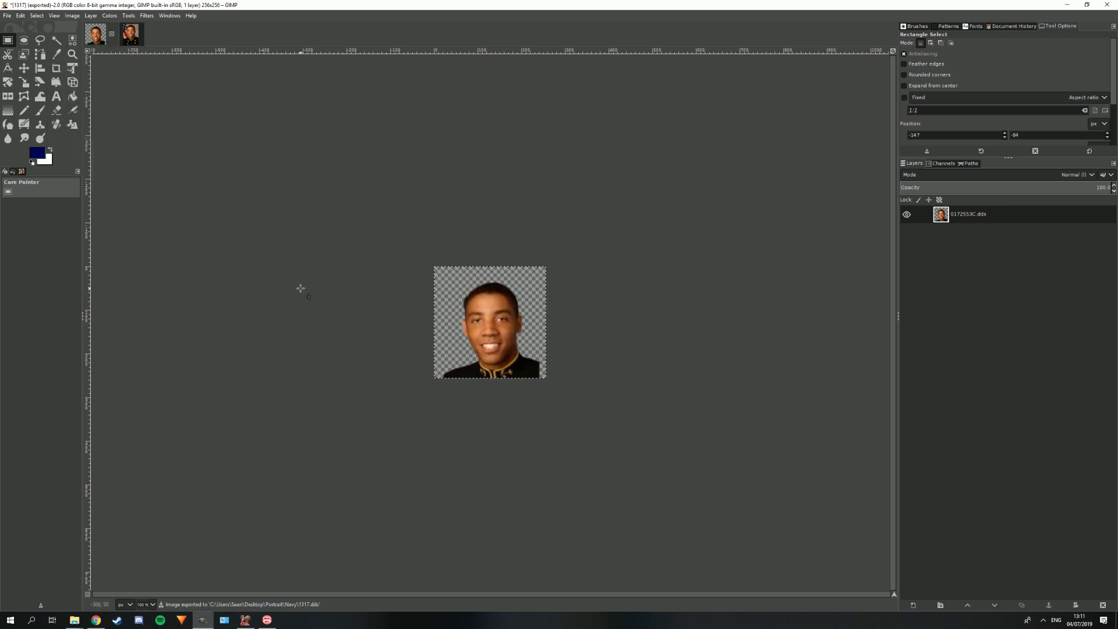
# In RED Modding Center, sort the portrait.iff contents by name and select entry 1317 to check its FileID.
pyautogui.click(269, 620)
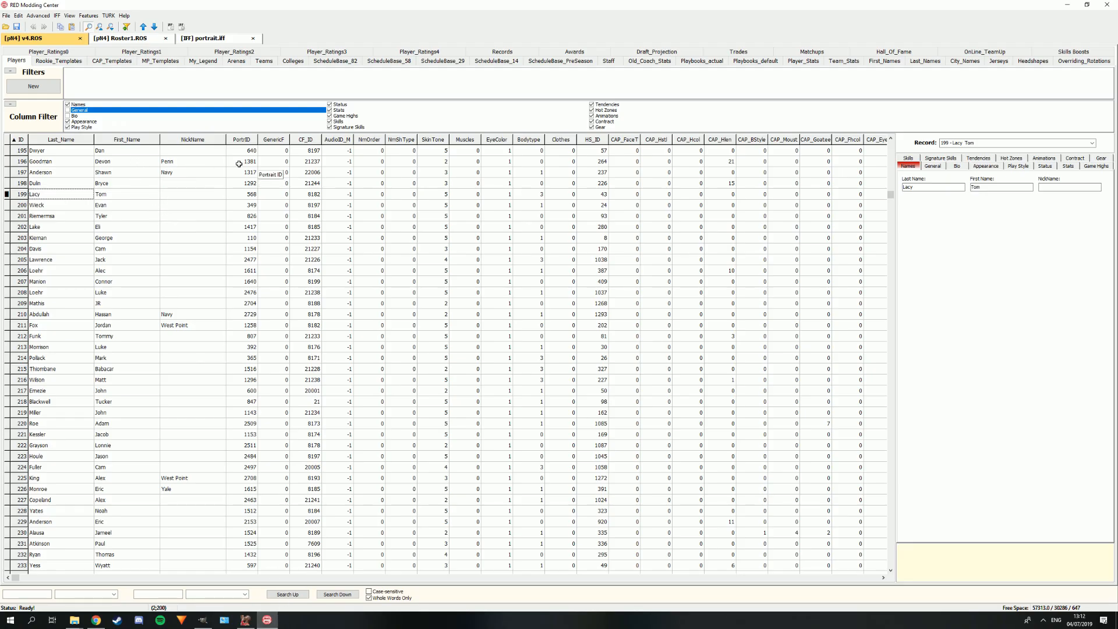
pyautogui.click(210, 38)
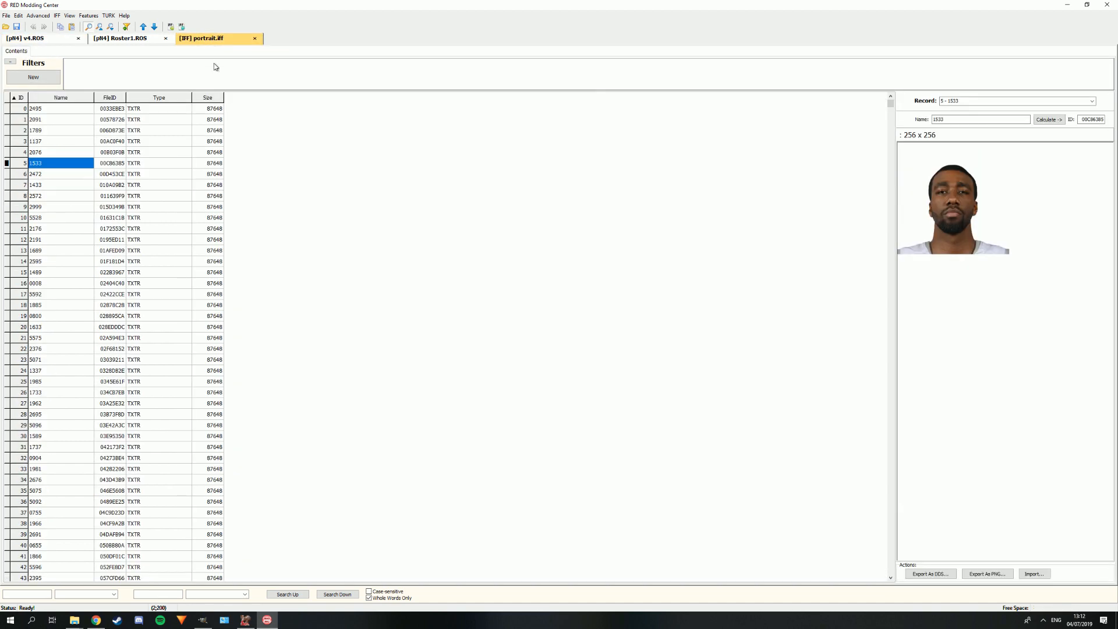
pyautogui.click(58, 97)
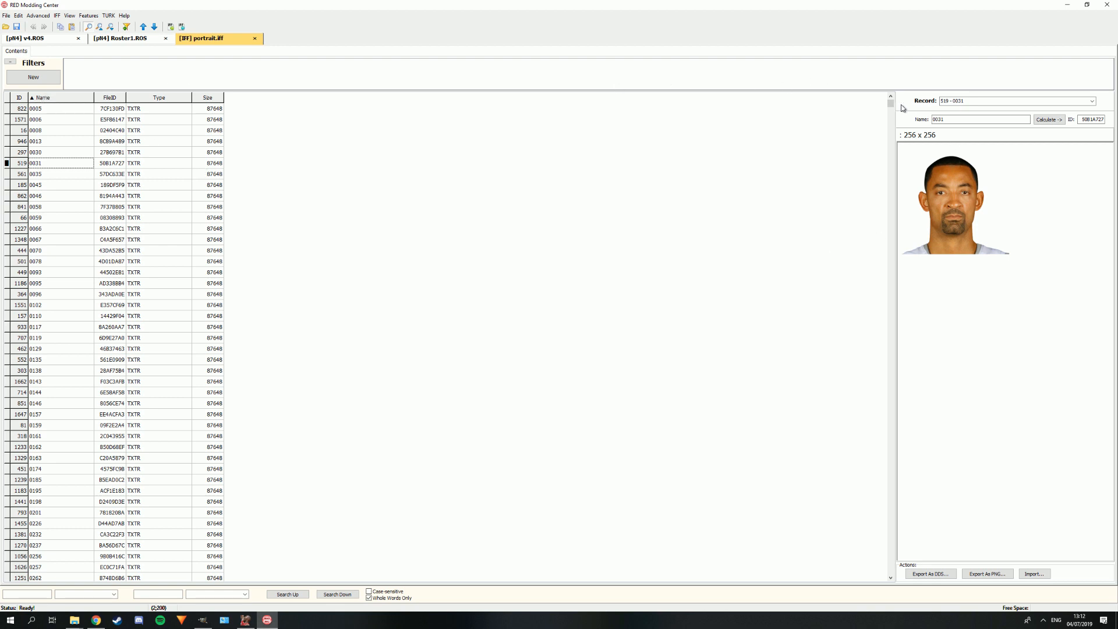
pyautogui.moveTo(891, 104); pyautogui.dragTo(892, 209)
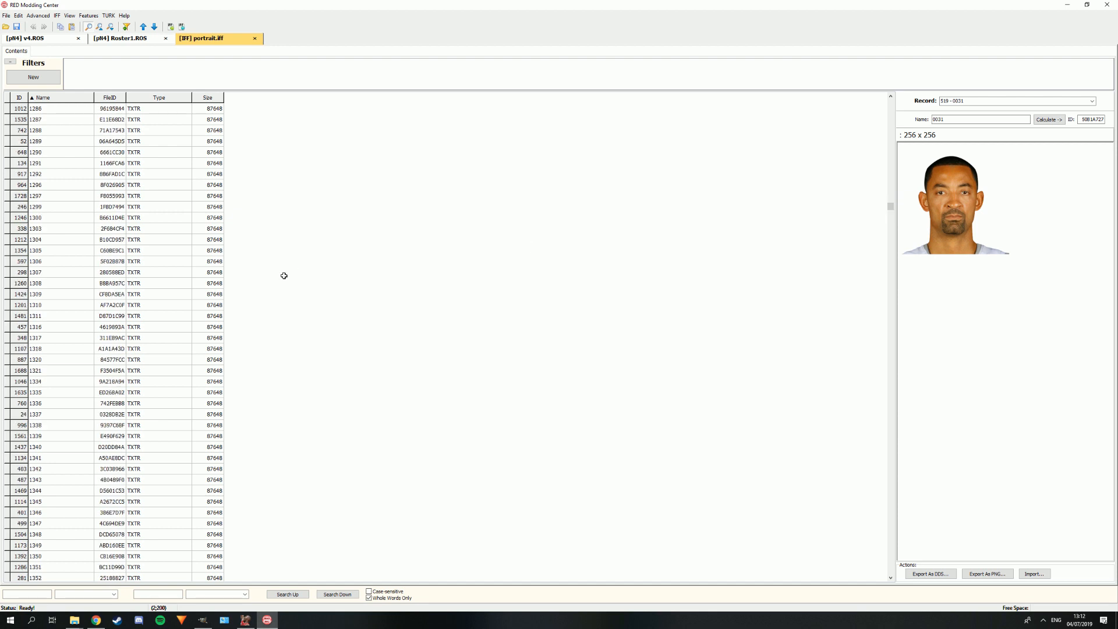
pyautogui.click(78, 337)
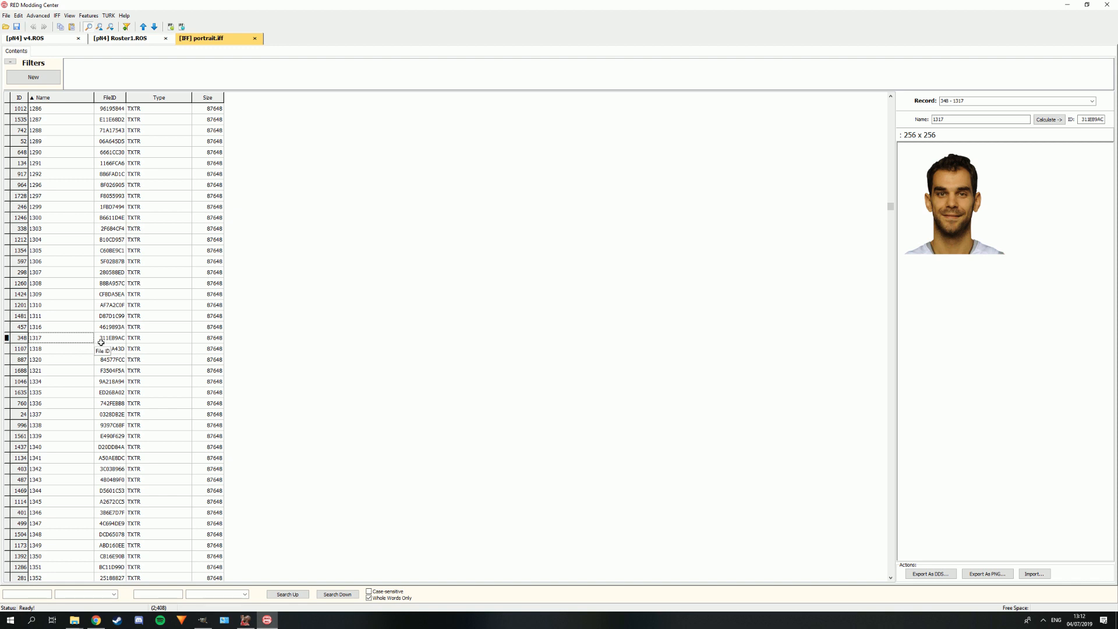
# Switch to the 3DM NBA2K12 MOD tool and replace the texture of entry 311EB9AC with 1317.dds.
pyautogui.click(252, 620)
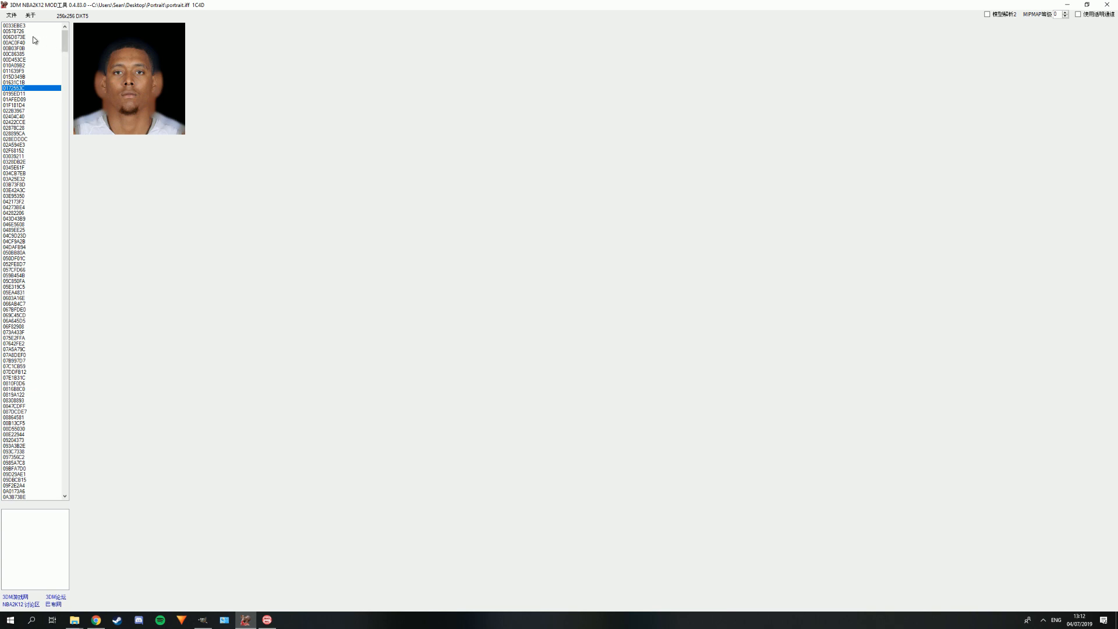
pyautogui.moveTo(64, 49); pyautogui.dragTo(76, 130)
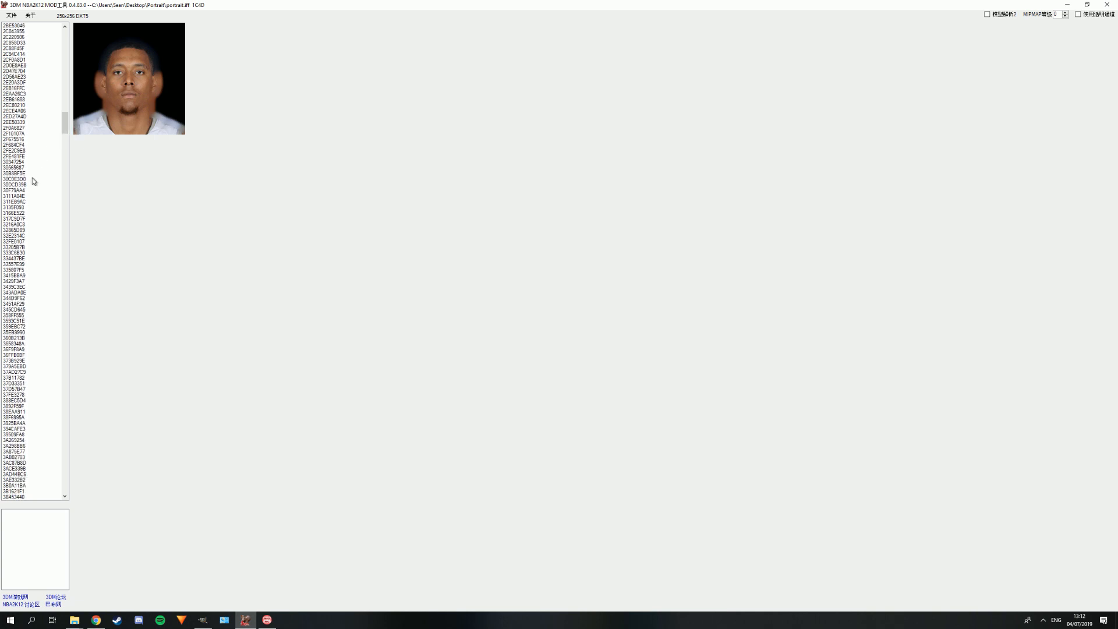
pyautogui.click(23, 191)
pyautogui.click(25, 202)
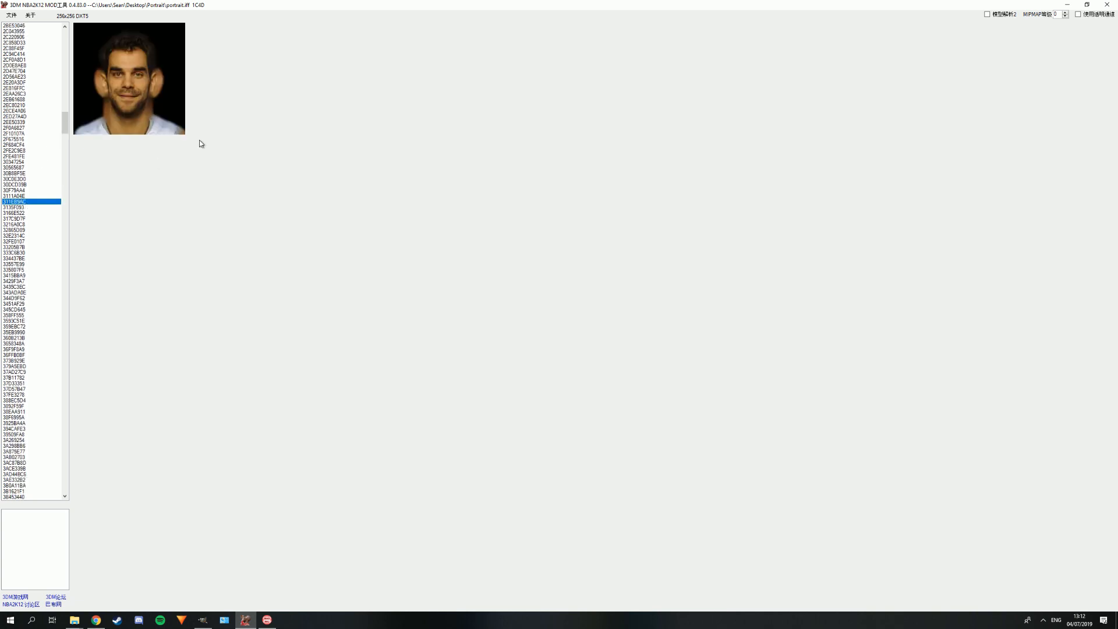
pyautogui.rightClick(152, 88)
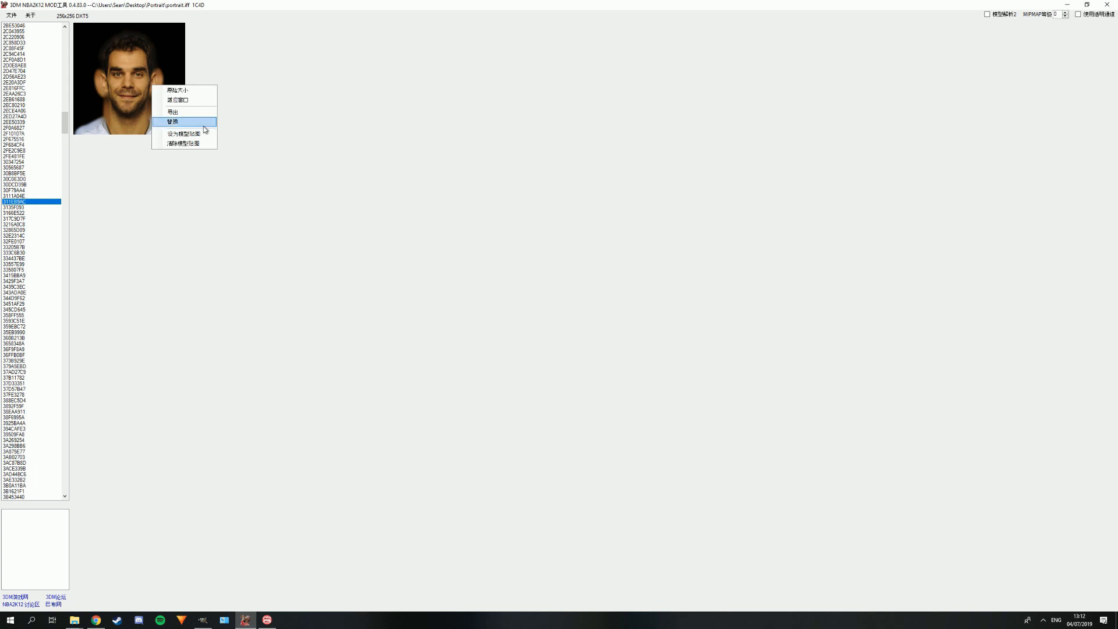
pyautogui.click(204, 126)
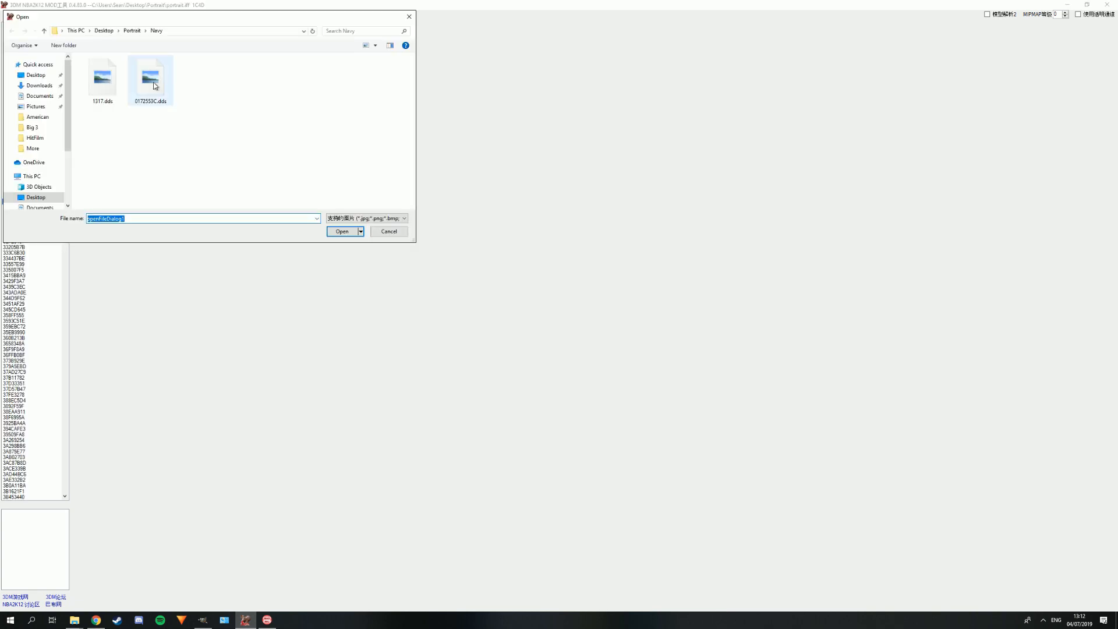
pyautogui.doubleClick(110, 80)
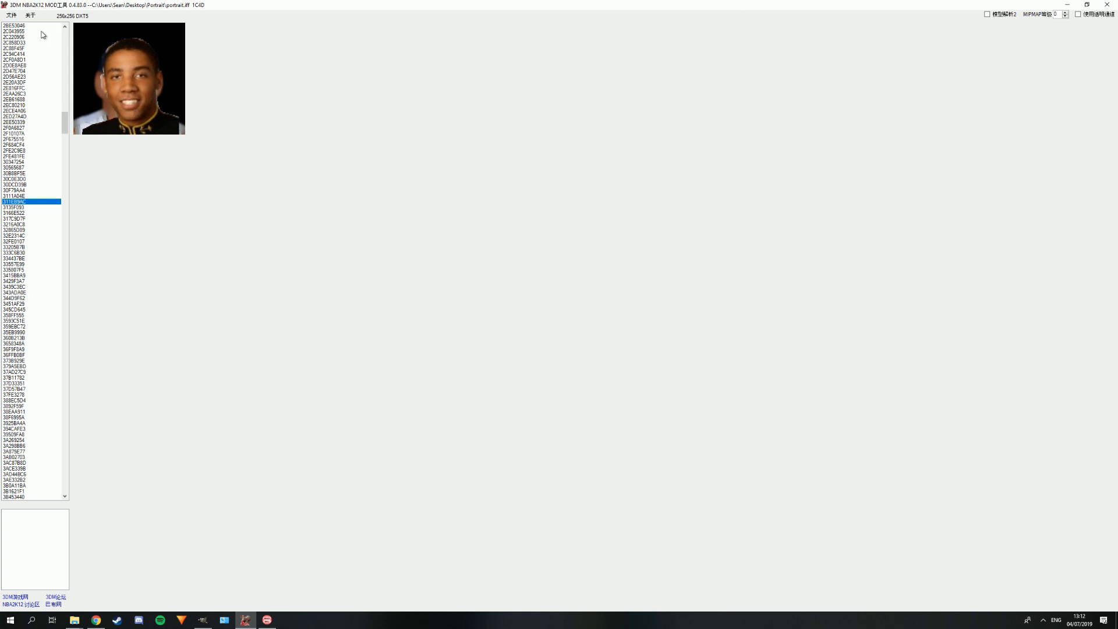
# Save the modified archive as an IFF file named portrait.
pyautogui.click(12, 15)
pyautogui.click(35, 45)
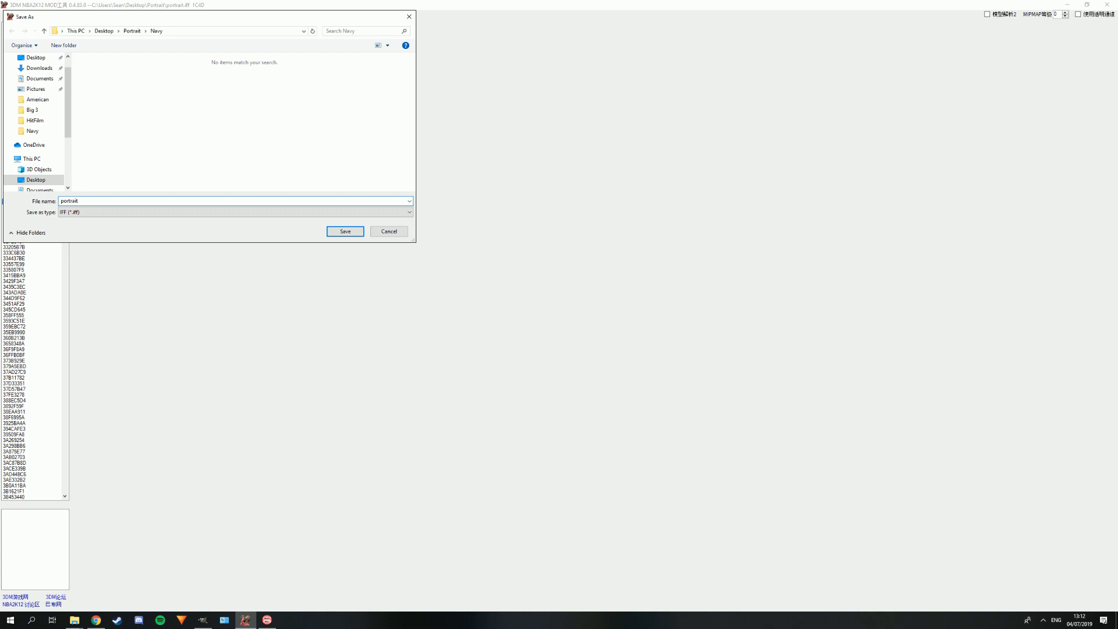
pyautogui.write('portrait')
pyautogui.press('Return')
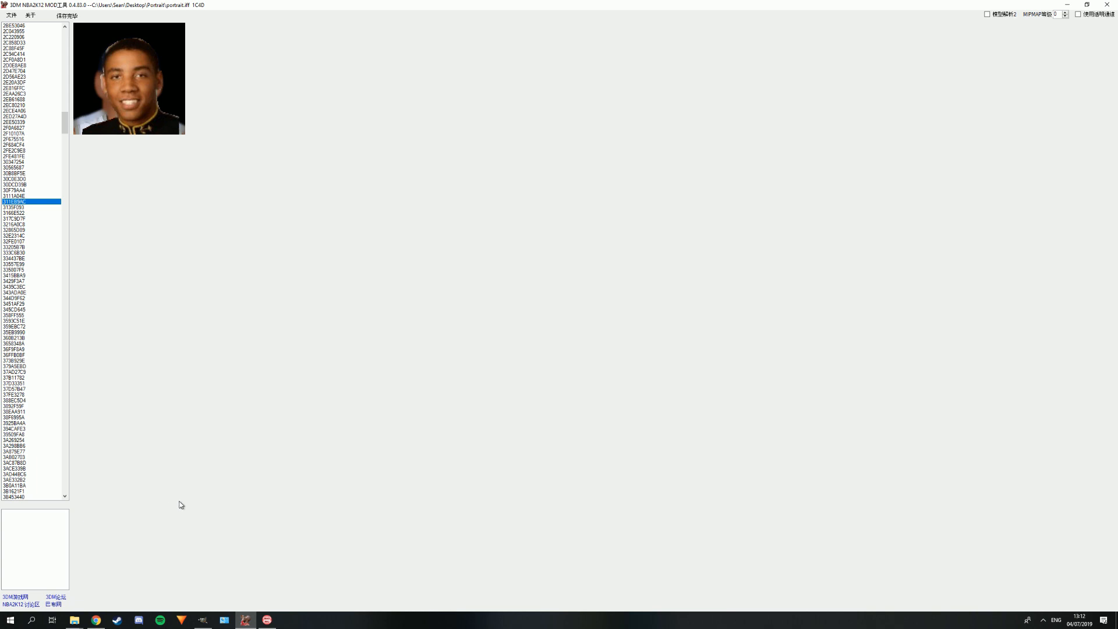
pyautogui.moveTo(96, 621)
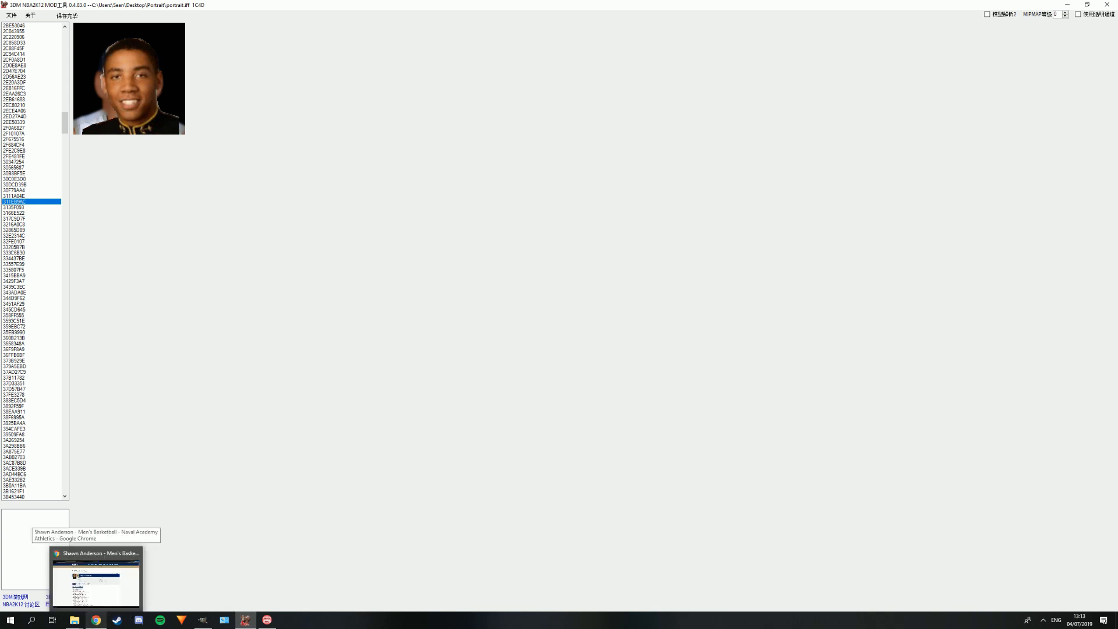
# Switch to the Navy folder in File Explorer and copy portrait.cdf and portrait.iff.
pyautogui.click(108, 584)
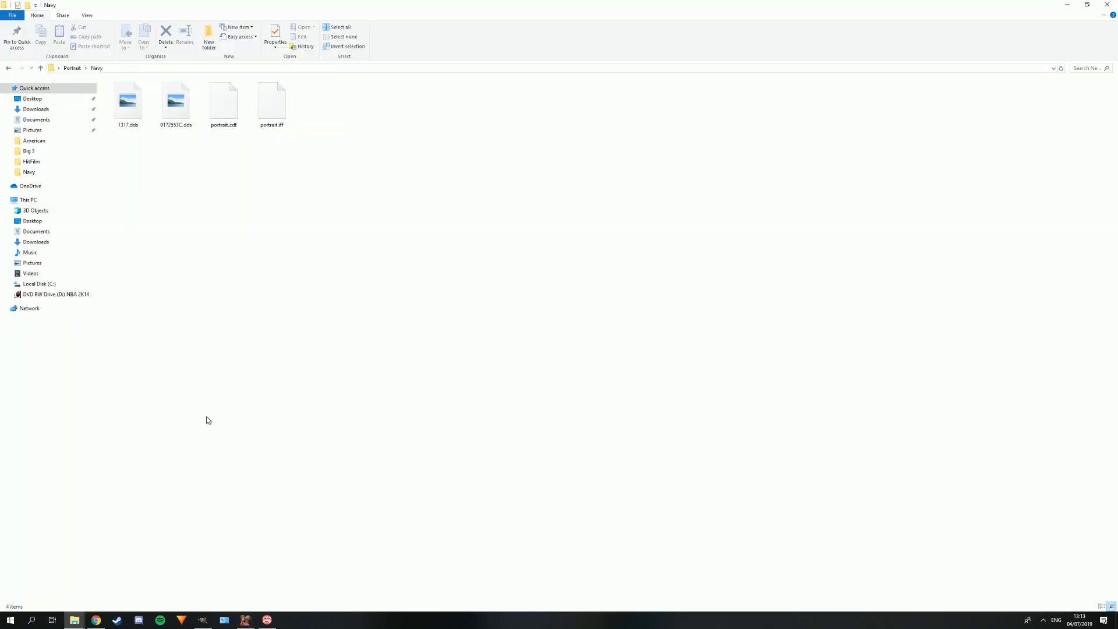
pyautogui.moveTo(212, 150); pyautogui.dragTo(275, 117)
pyautogui.rightClick(274, 114)
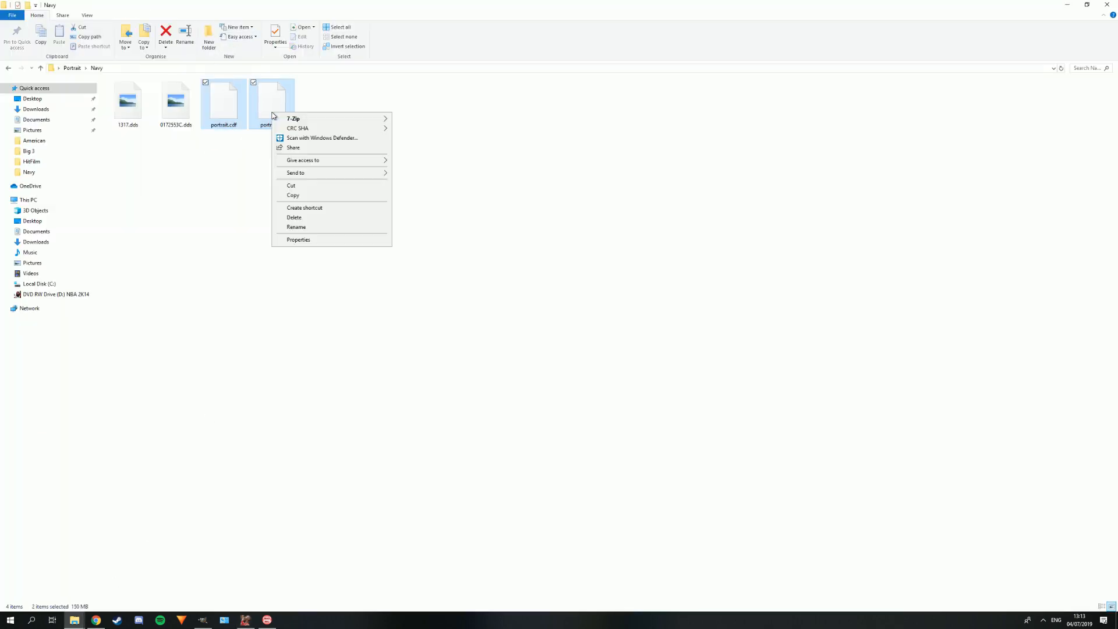
pyautogui.click(303, 197)
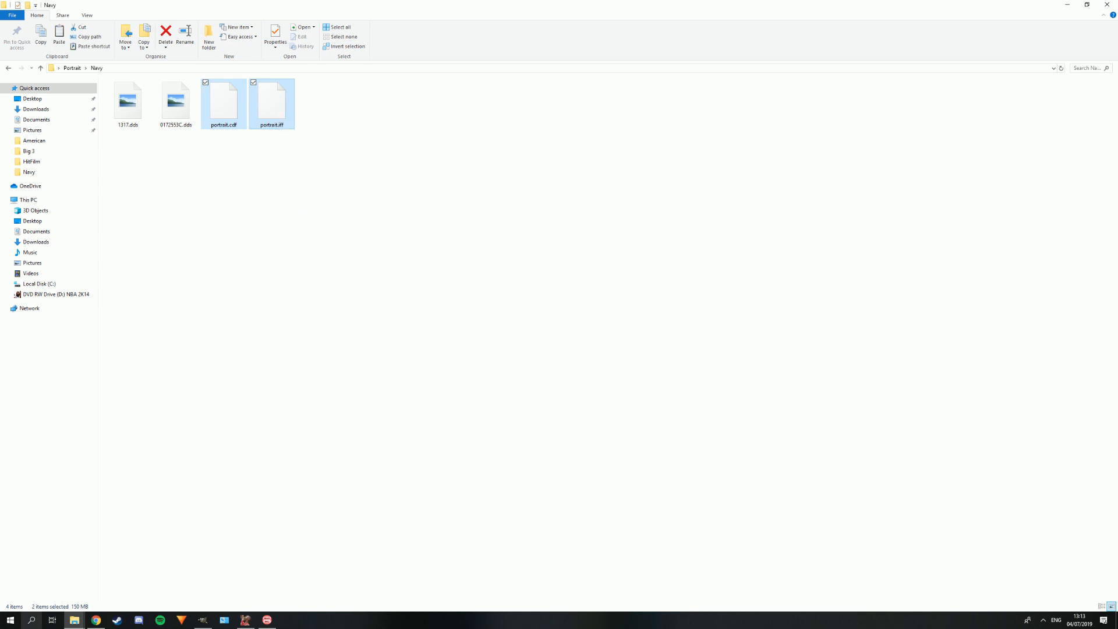
# Minimise the open windows to reach the desktop.
pyautogui.moveTo(73, 620)
pyautogui.click(1075, 5)
pyautogui.click(1076, 4)
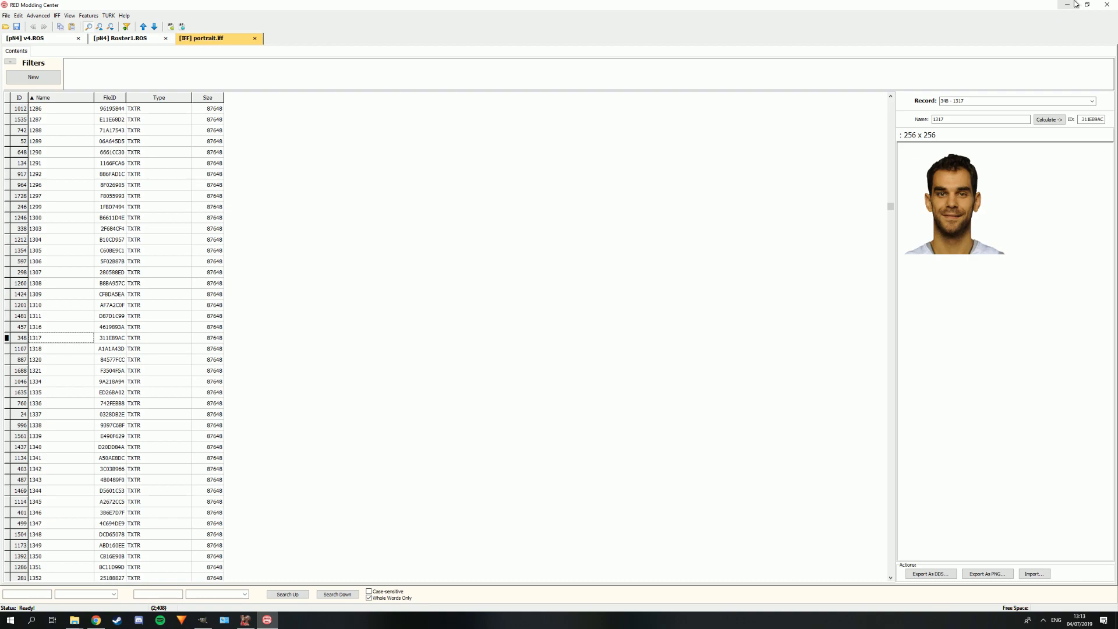
pyautogui.click(1074, 4)
pyautogui.click(1063, 6)
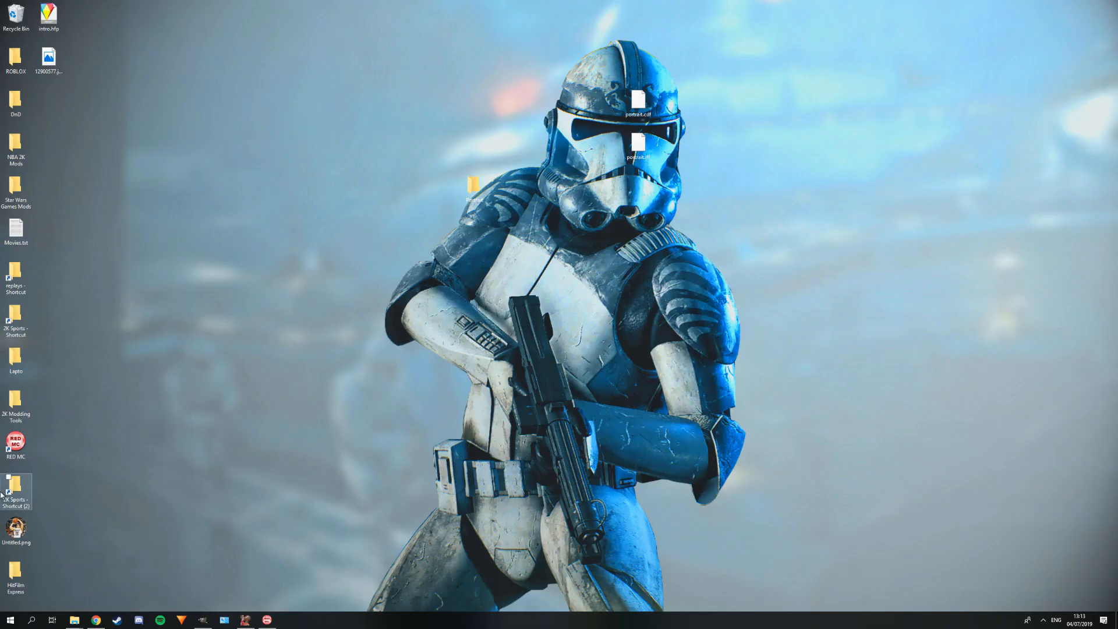
pyautogui.doubleClick(21, 484)
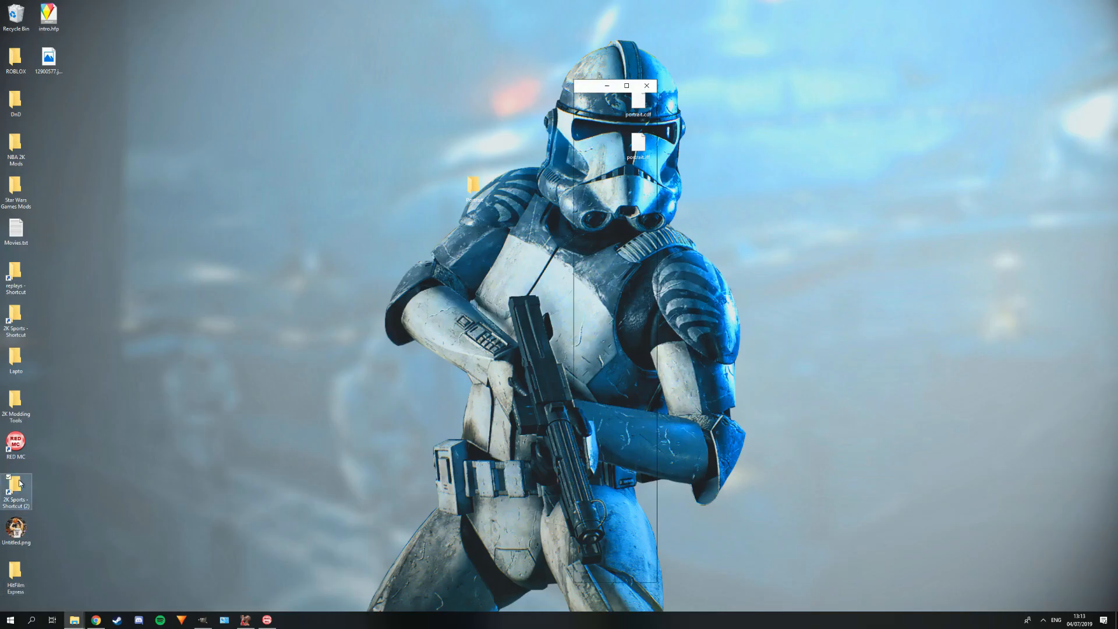
pyautogui.click(626, 86)
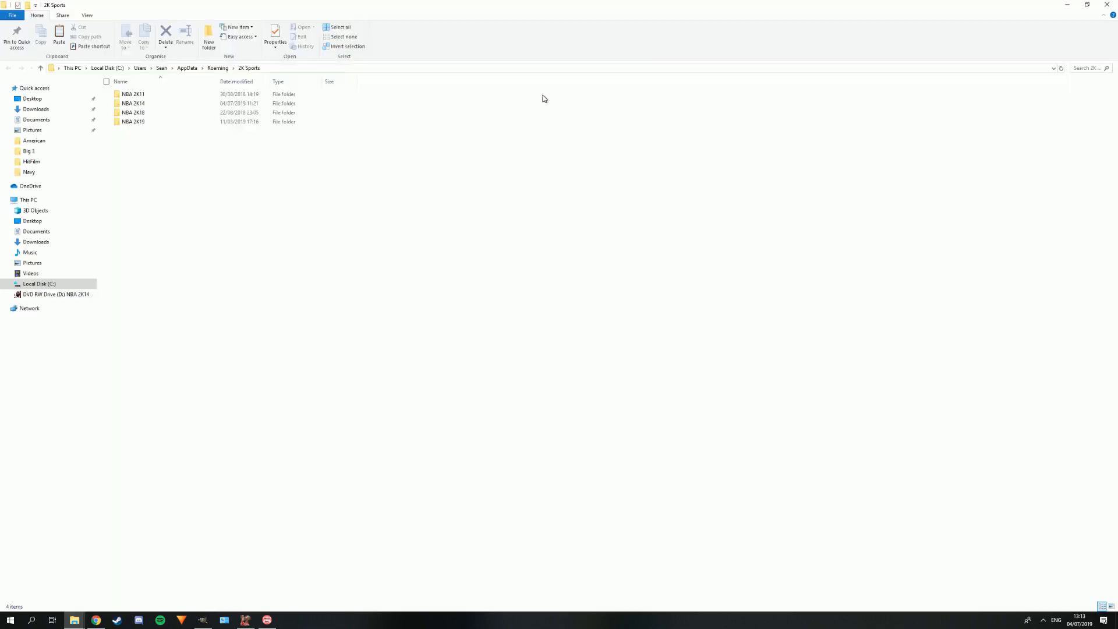
pyautogui.doubleClick(145, 108)
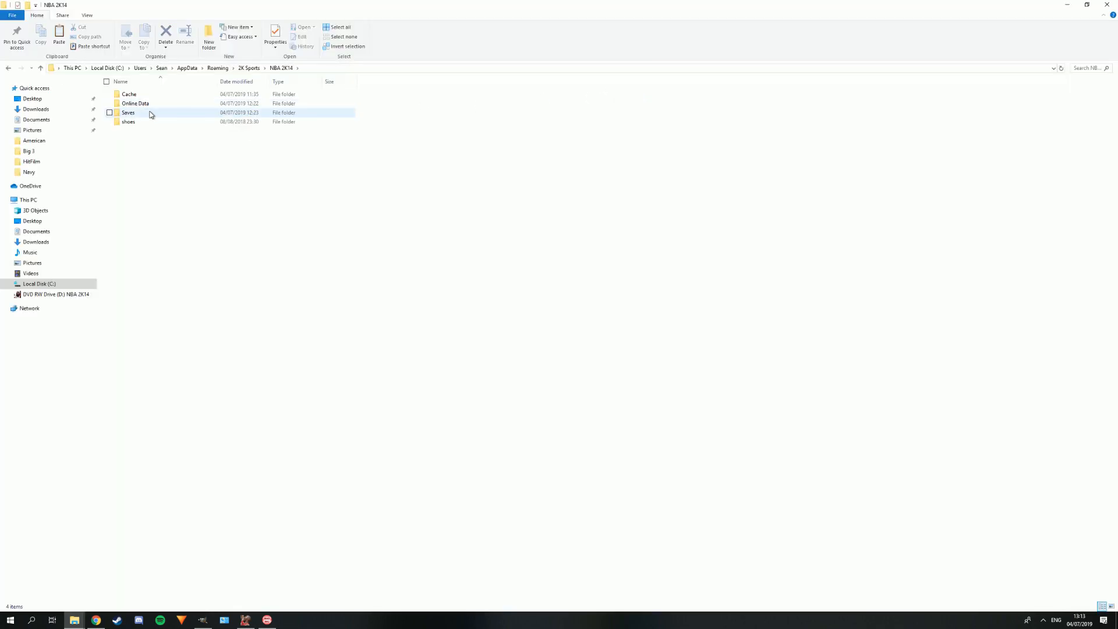
pyautogui.click(1110, 6)
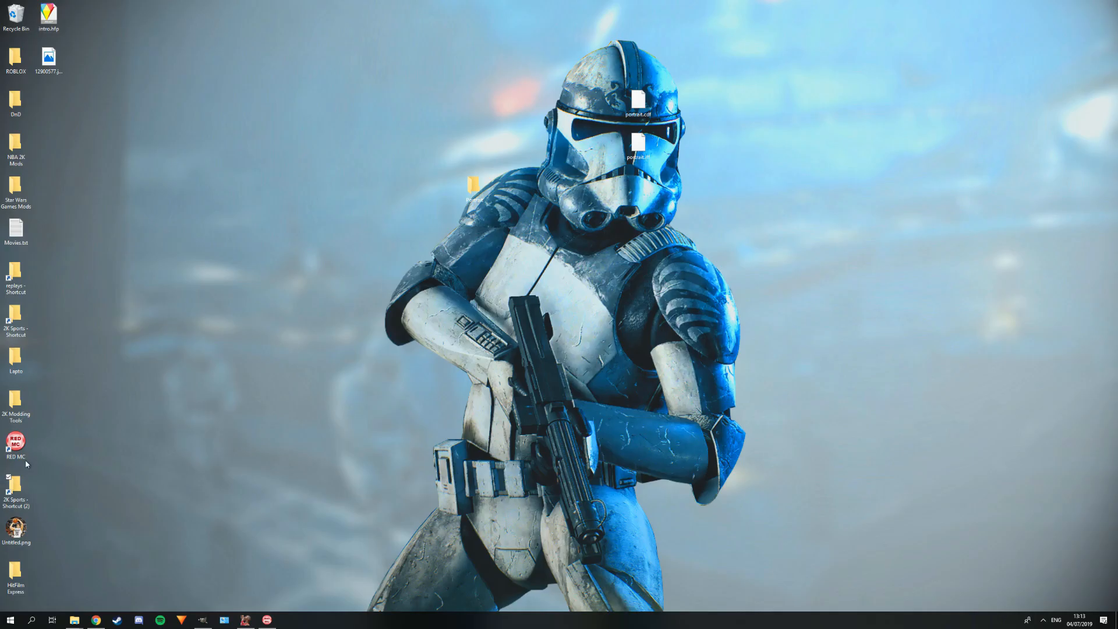
# Paste the copied files into Program Files (x86)\2K Sports\NCAA Basketball 18, replacing the existing ones with administrator permission.
pyautogui.doubleClick(17, 318)
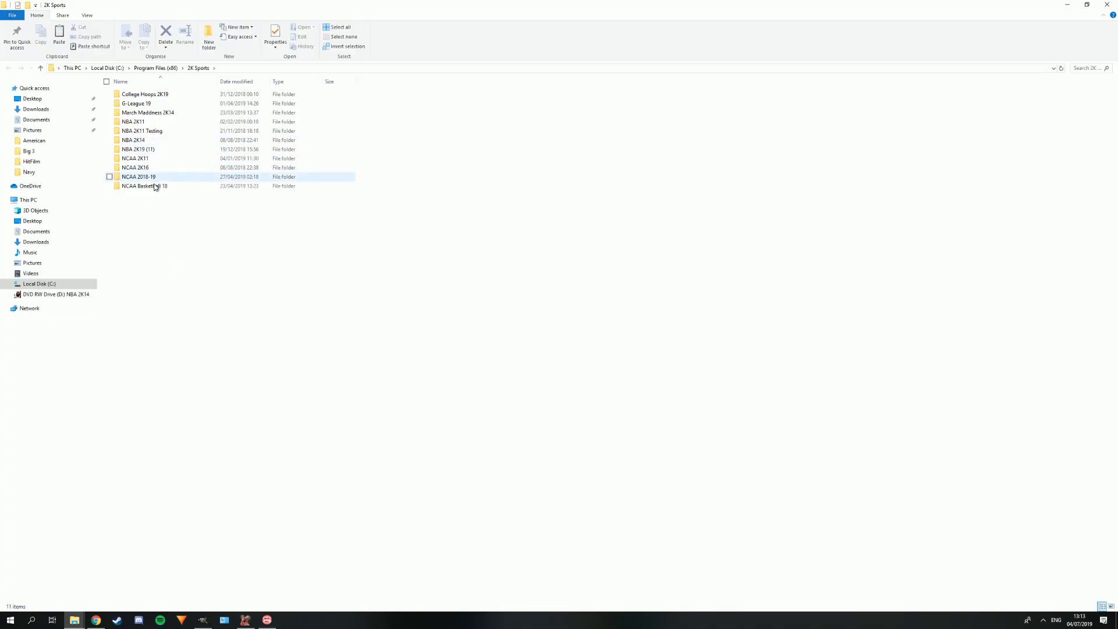
pyautogui.doubleClick(153, 186)
pyautogui.rightClick(591, 190)
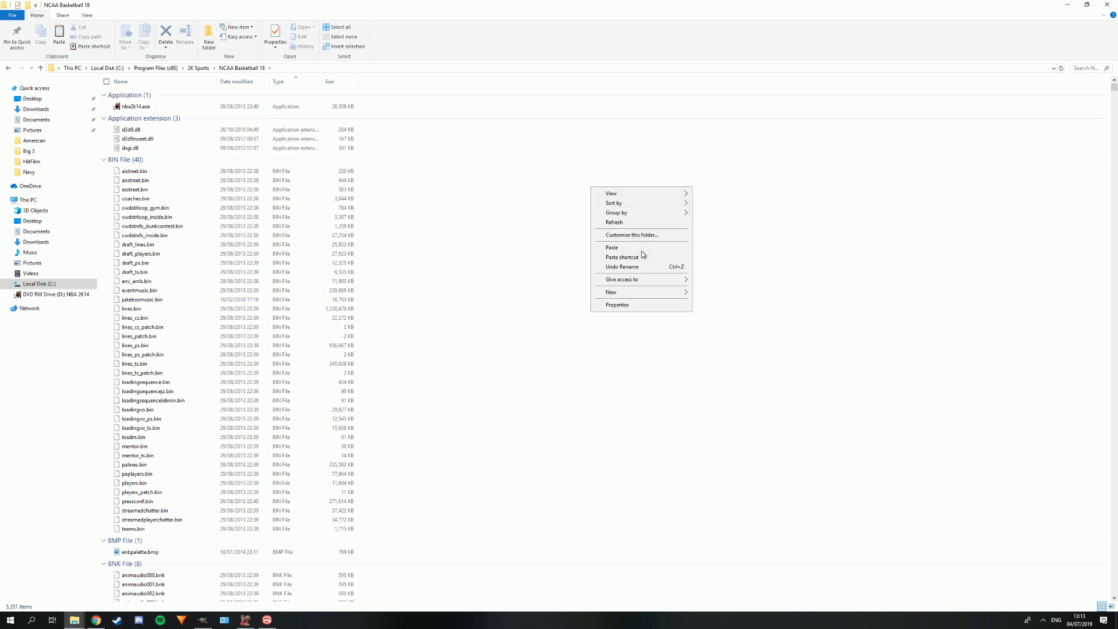
pyautogui.click(641, 251)
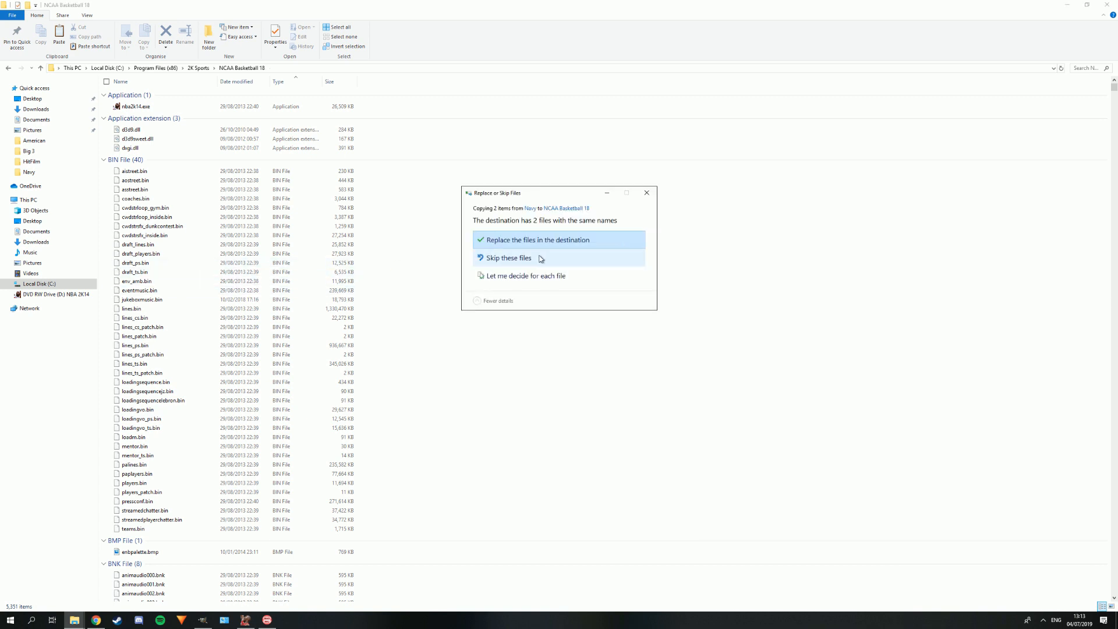
pyautogui.click(560, 239)
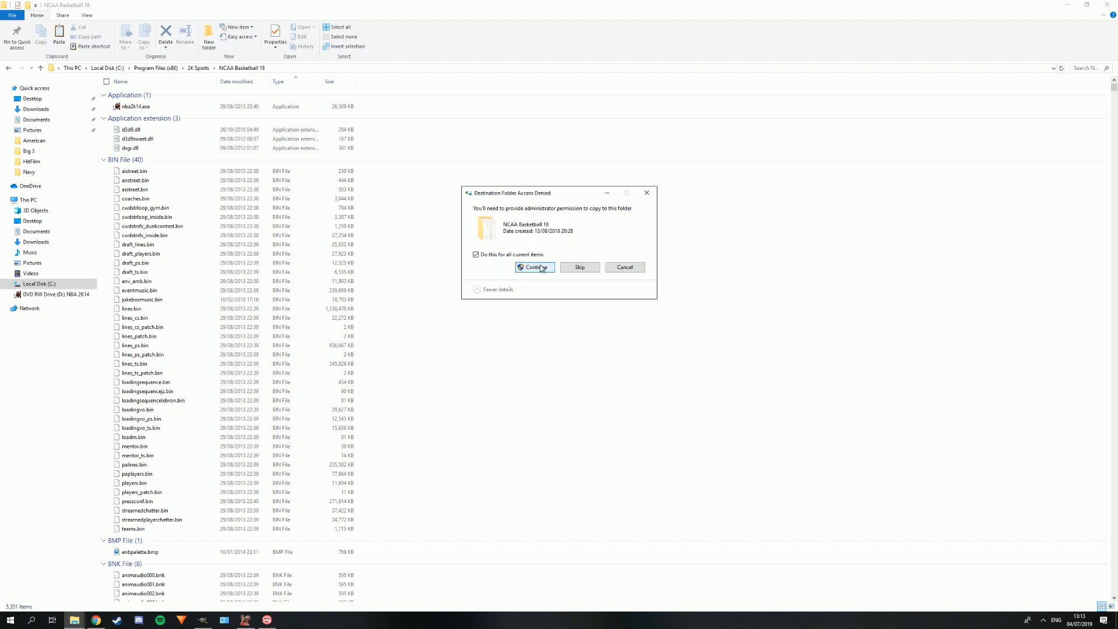
pyautogui.click(540, 267)
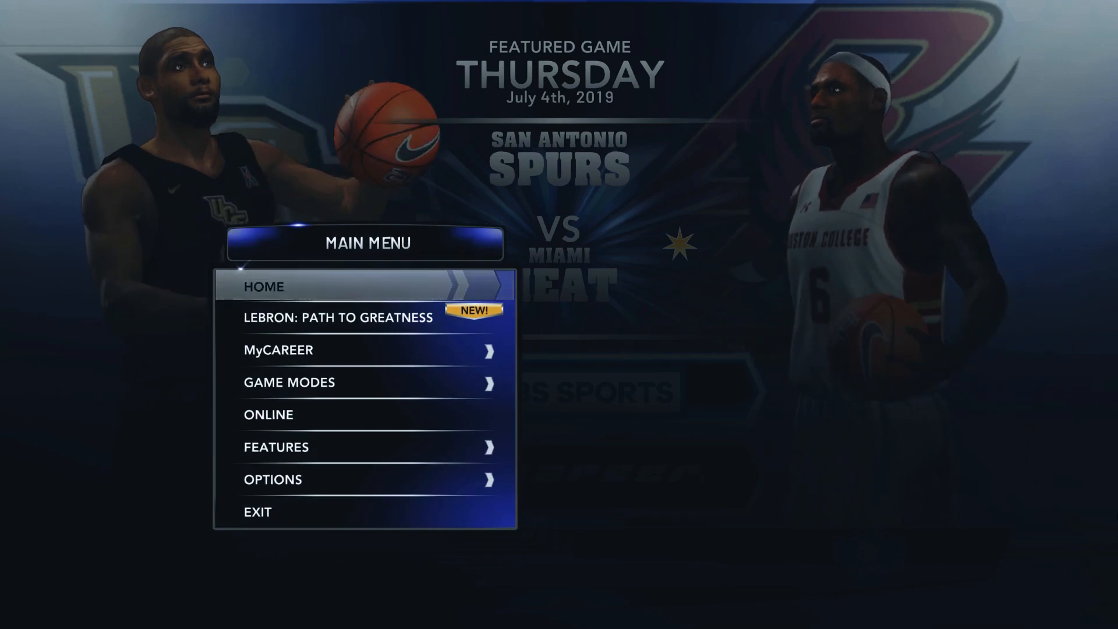
# In NBA 2K14, load the v4 roster through the Load / Save options and return to the options.
pyautogui.press('Up')
pyautogui.press('Up')
pyautogui.press('Return')
pyautogui.press('Down')
pyautogui.press('Down')
pyautogui.press('Down')
pyautogui.press('Return')
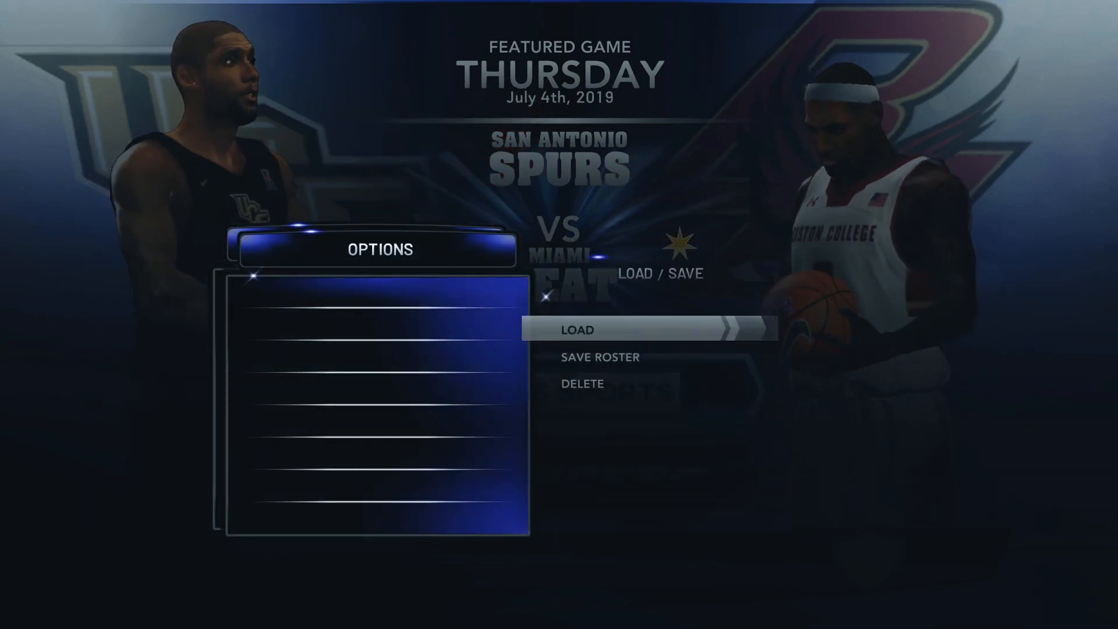
pyautogui.press('Return')
pyautogui.press('Return')
pyautogui.press('Down')
pyautogui.press('Down')
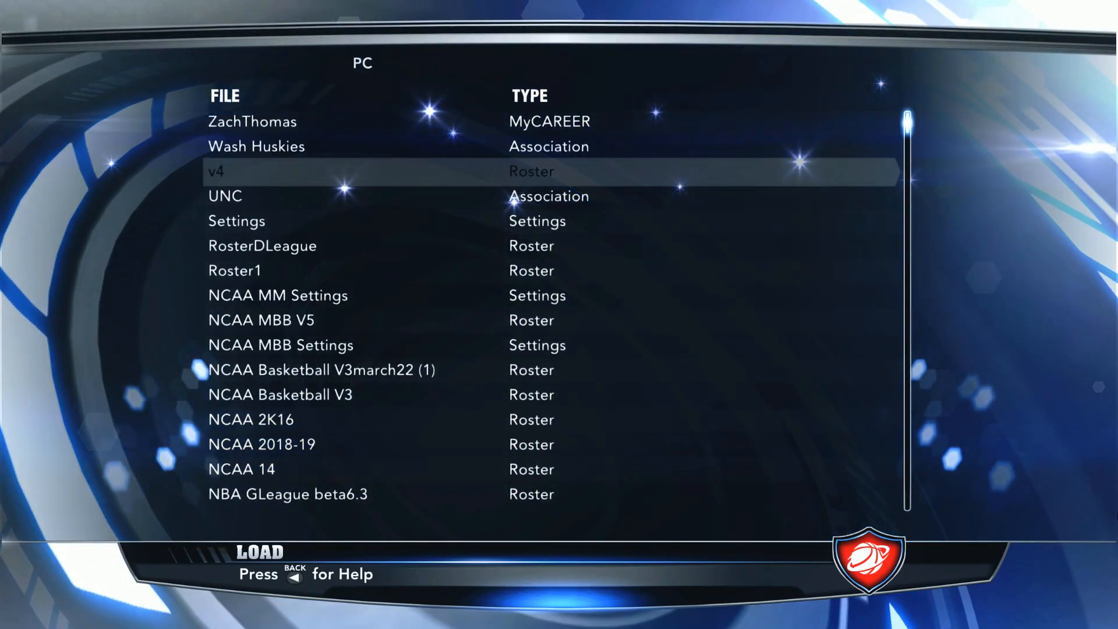
pyautogui.press('Return')
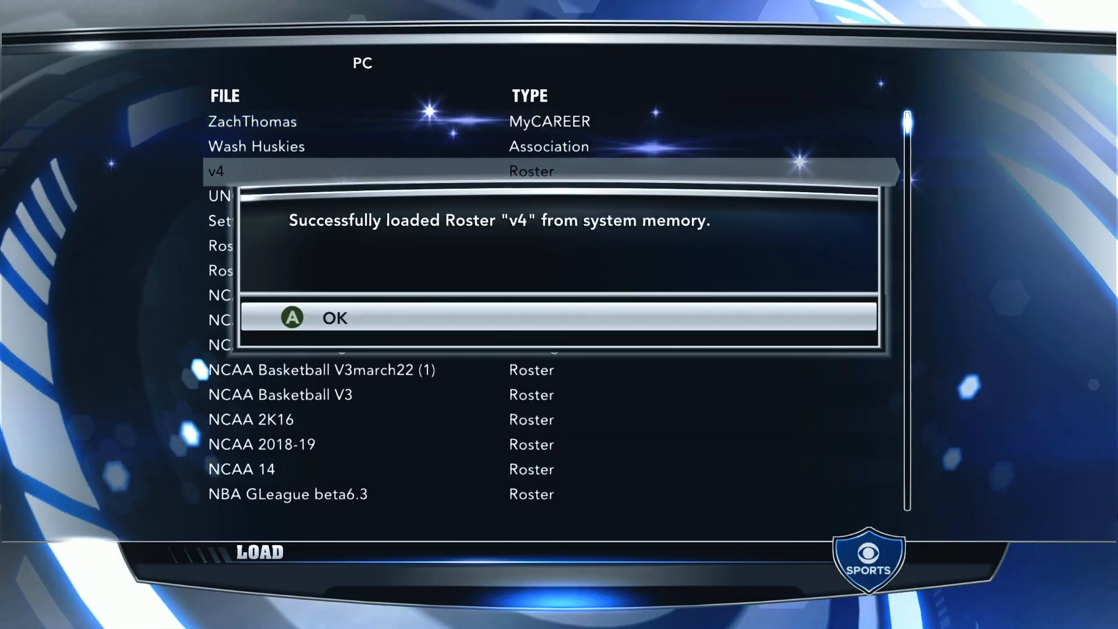
pyautogui.press('Return')
pyautogui.press('Escape')
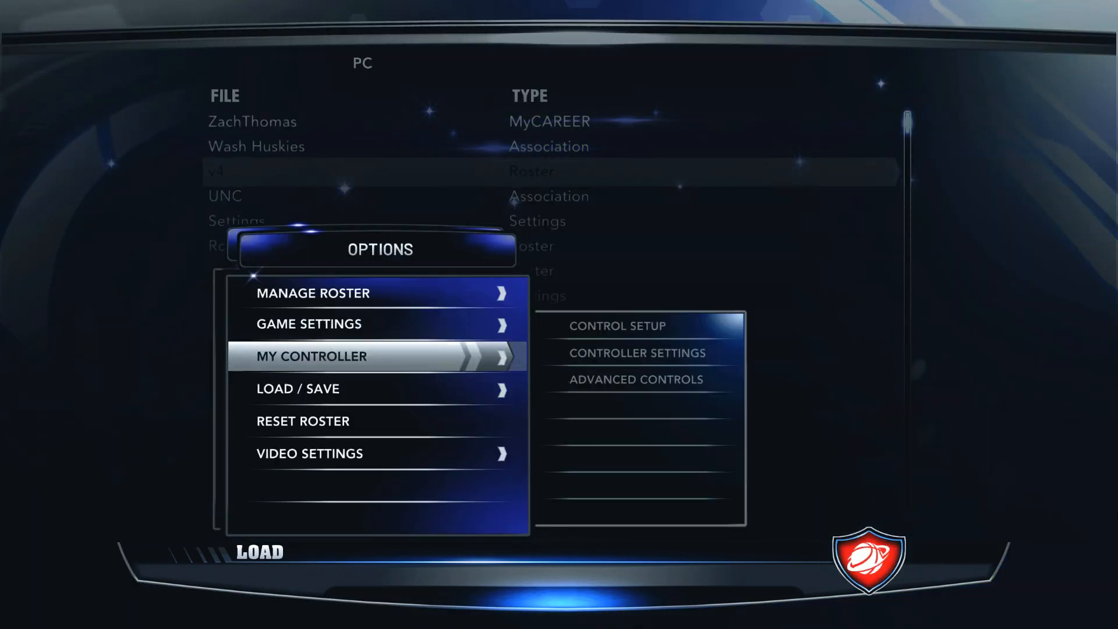
# Open the team roster under Manage Roster and switch it to the Bucknell Bison.
pyautogui.press('Up')
pyautogui.press('Up')
pyautogui.press('Return')
pyautogui.press('Return')
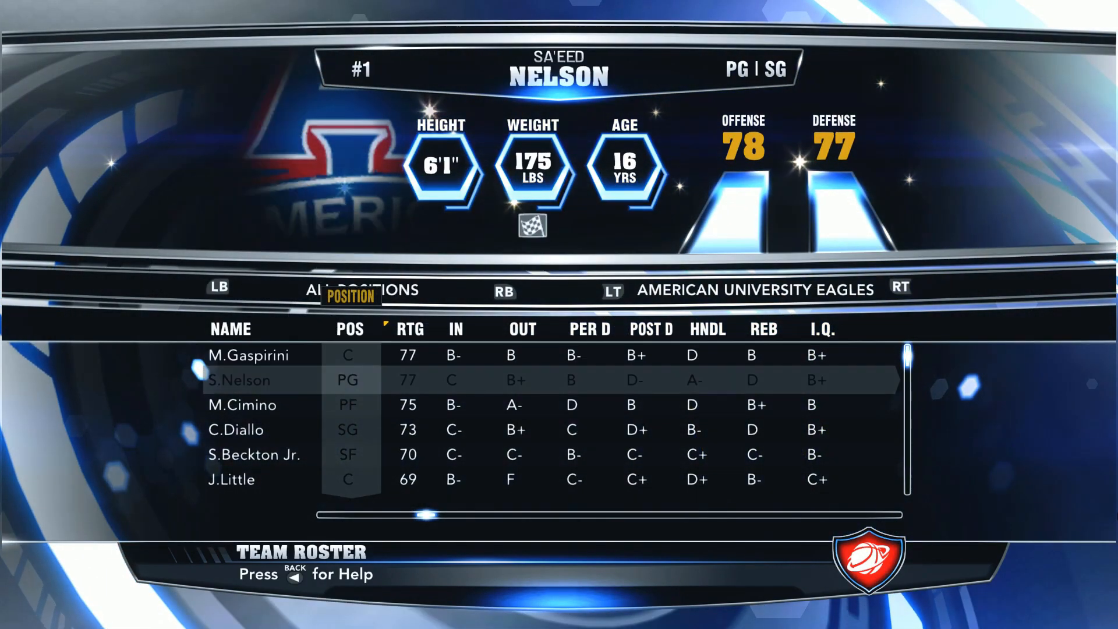
pyautogui.press('Down')
pyautogui.press('Down')
pyautogui.press('pagedown')
pyautogui.press('Up')
pyautogui.press('Up')
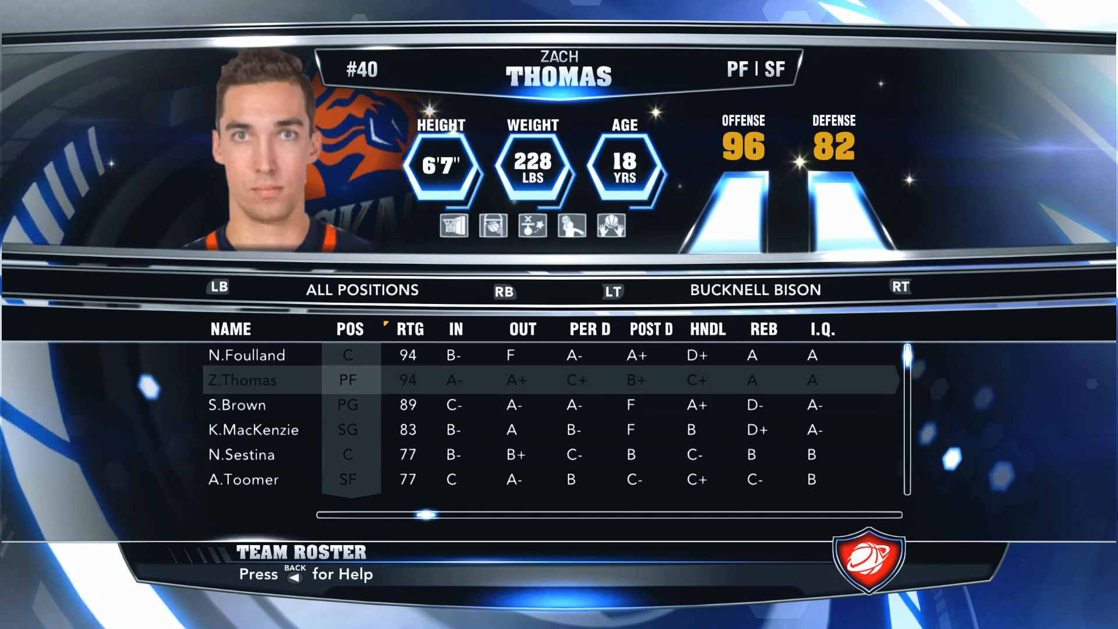
# Browse the Bucknell Bison roster and examine the players' portraits.
pyautogui.press('Up')
pyautogui.press('Down')
pyautogui.press('Down')
pyautogui.press('Down')
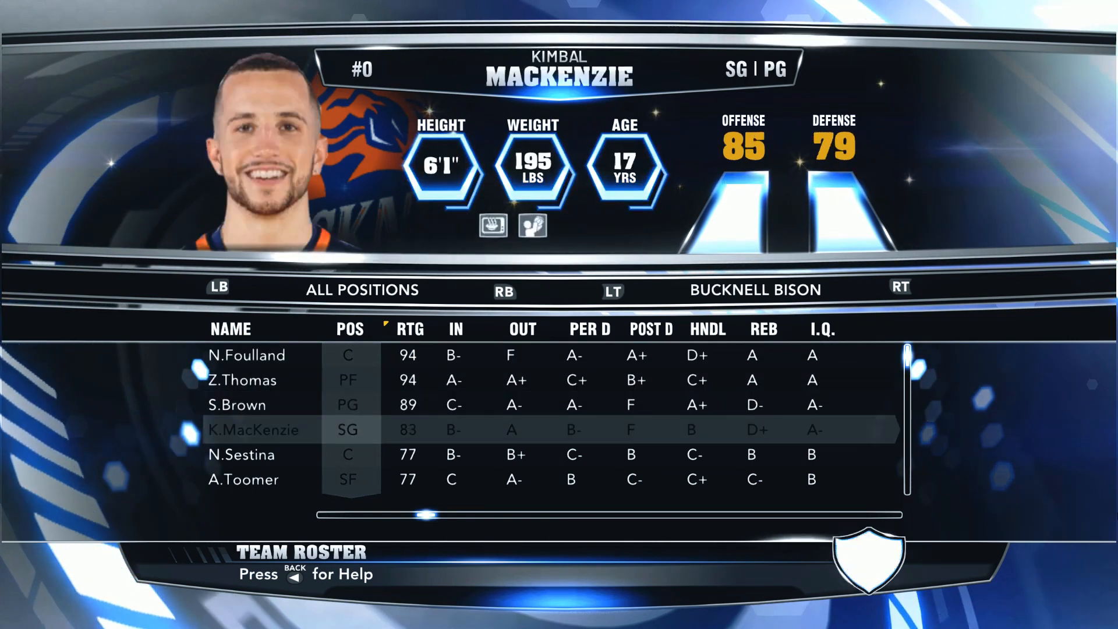
pyautogui.press('Down')
pyautogui.press('Down')
pyautogui.press('Down')
pyautogui.press('Down')
pyautogui.press('Down')
pyautogui.press('Down')
pyautogui.press('Down')
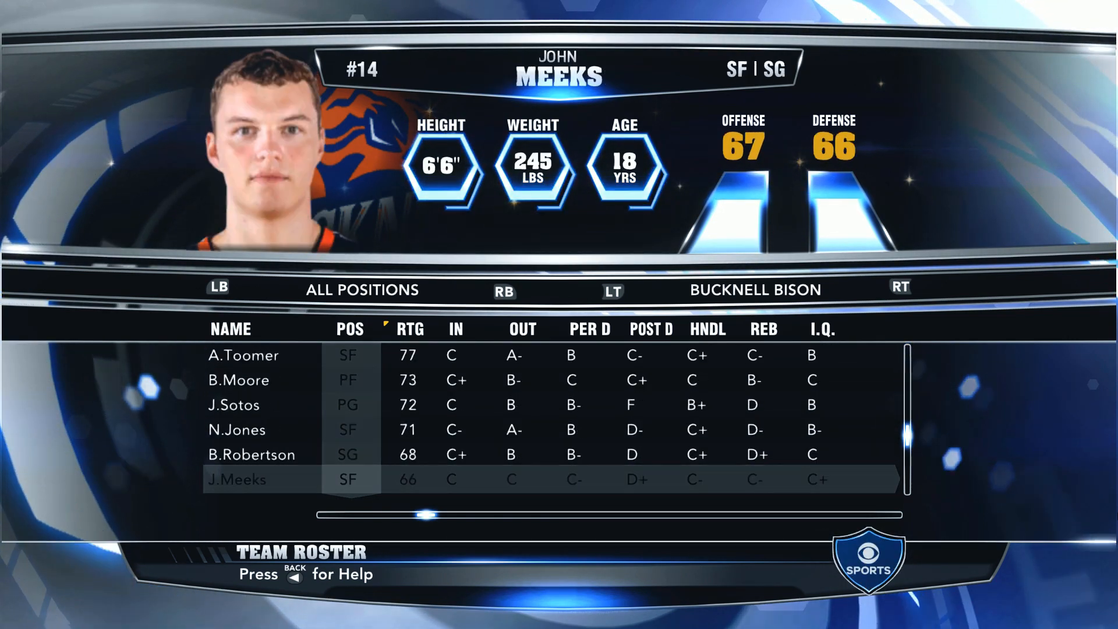
pyautogui.press('Down')
pyautogui.press('Down')
pyautogui.press('Down')
pyautogui.press('Up')
# Move through the teams to the Navy Midshipmen roster.
pyautogui.press('pagedown')
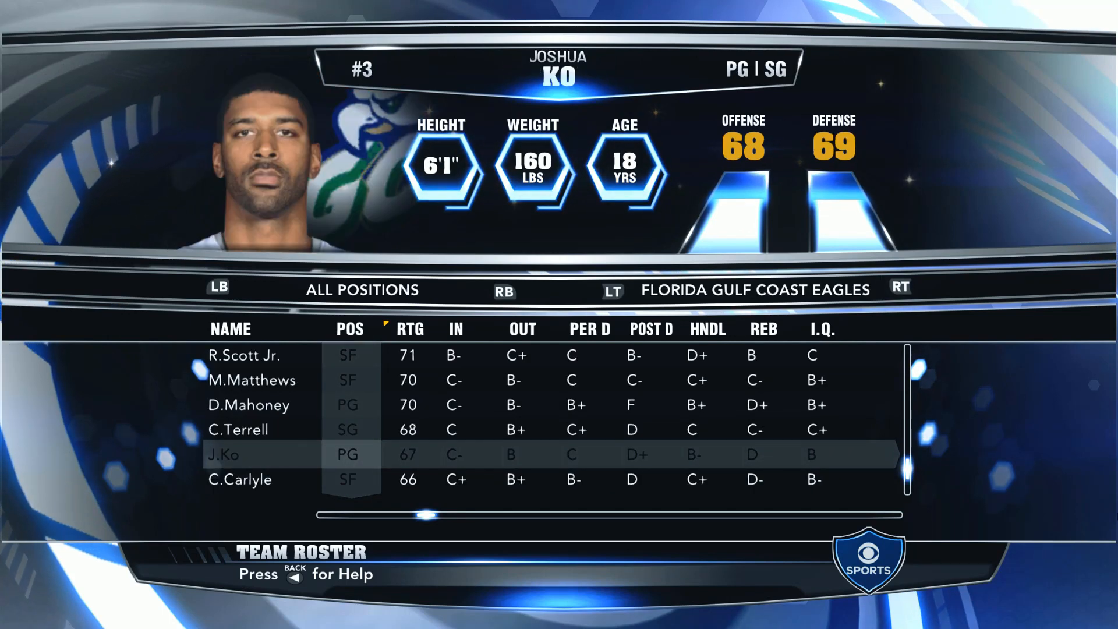
pyautogui.press('pagedown')
pyautogui.press('pagedown')
pyautogui.press('pagedown')
pyautogui.press('pagedown')
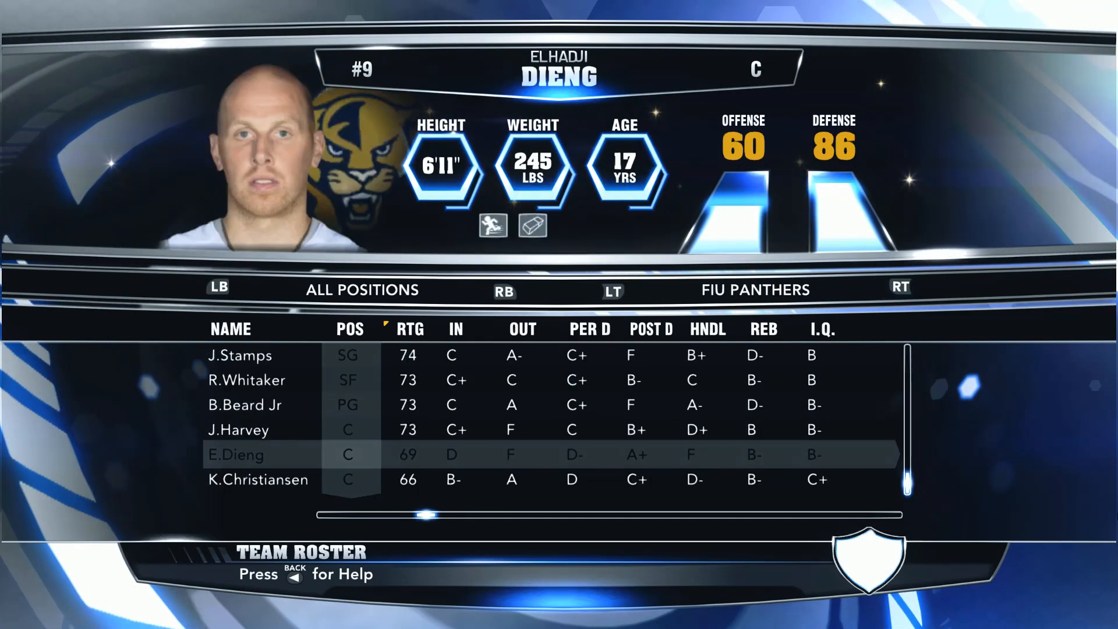
pyautogui.press('pagedown')
pyautogui.press('pagedown')
pyautogui.press('pageup')
pyautogui.press('Up')
pyautogui.press('Up')
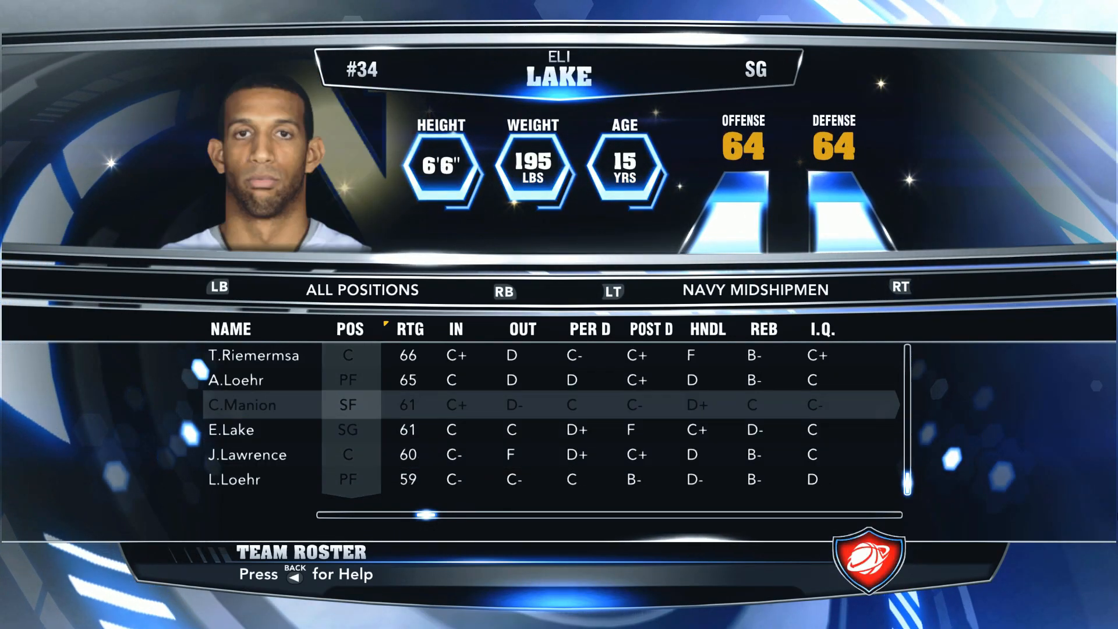
# Highlight the #8 small forward heading the Navy Midshipmen roster to check the replaced portrait.
pyautogui.press('Up')
pyautogui.press('Up')
pyautogui.press('Up')
pyautogui.press('Up')
pyautogui.press('Up')
pyautogui.press('Up')
pyautogui.press('Up')
pyautogui.press('Up')
pyautogui.press('Up')
pyautogui.press('Up')
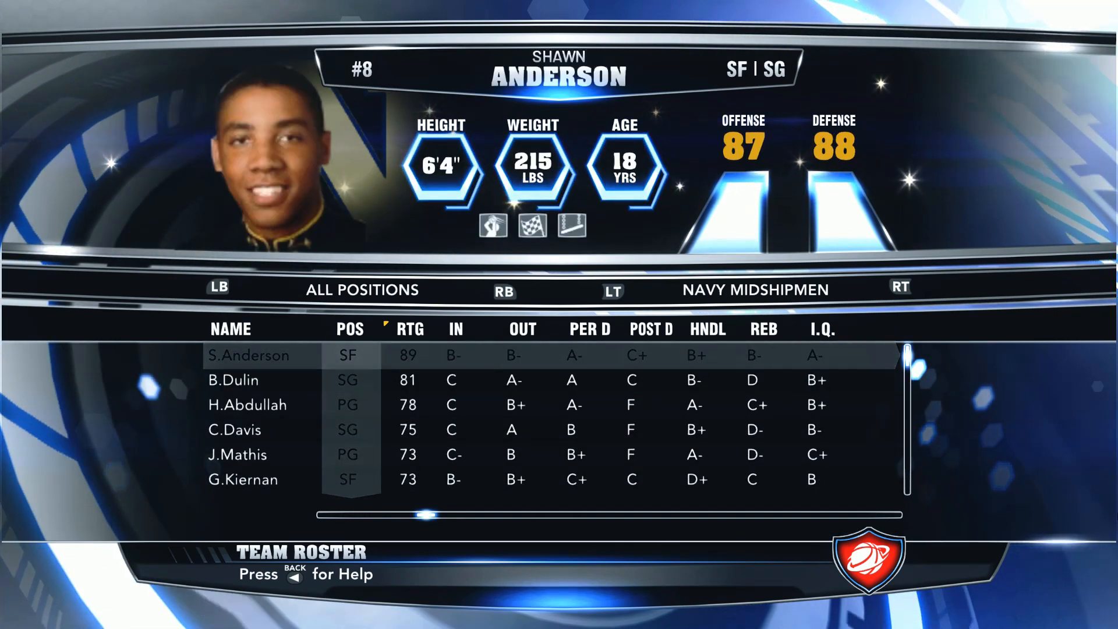
# Compare the #8 player's portrait with those of the following Navy Midshipmen players, ending on #8.
pyautogui.press('Down')
pyautogui.press('Up')
pyautogui.press('Down')
pyautogui.press('Down')
pyautogui.press('Down')
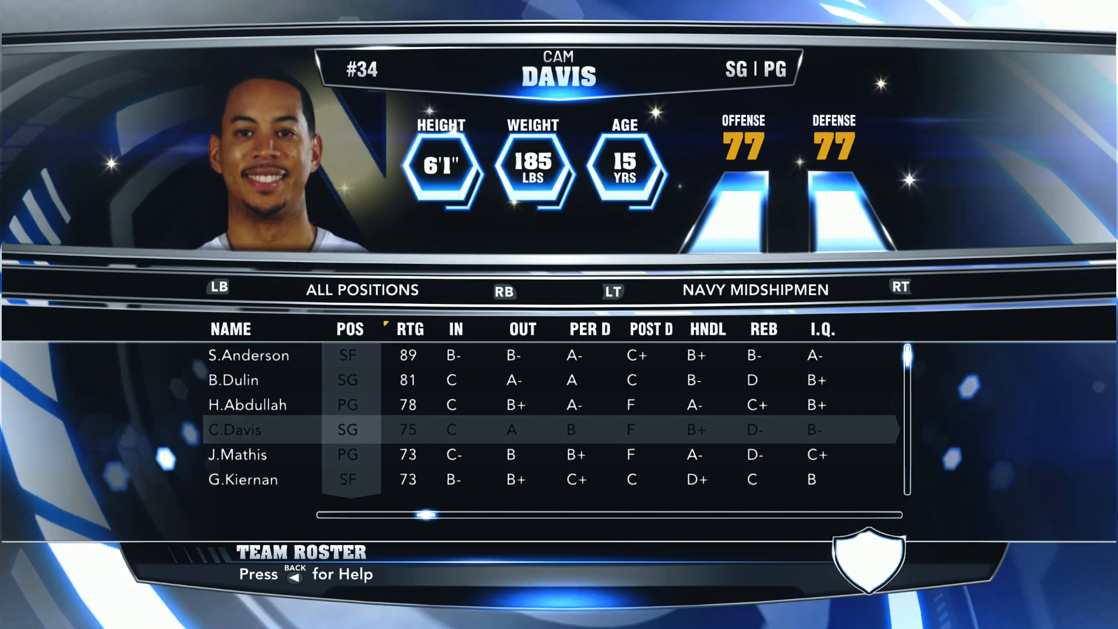
pyautogui.press('Down')
pyautogui.press('Up')
pyautogui.press('Up')
pyautogui.press('Up')
pyautogui.press('Up')
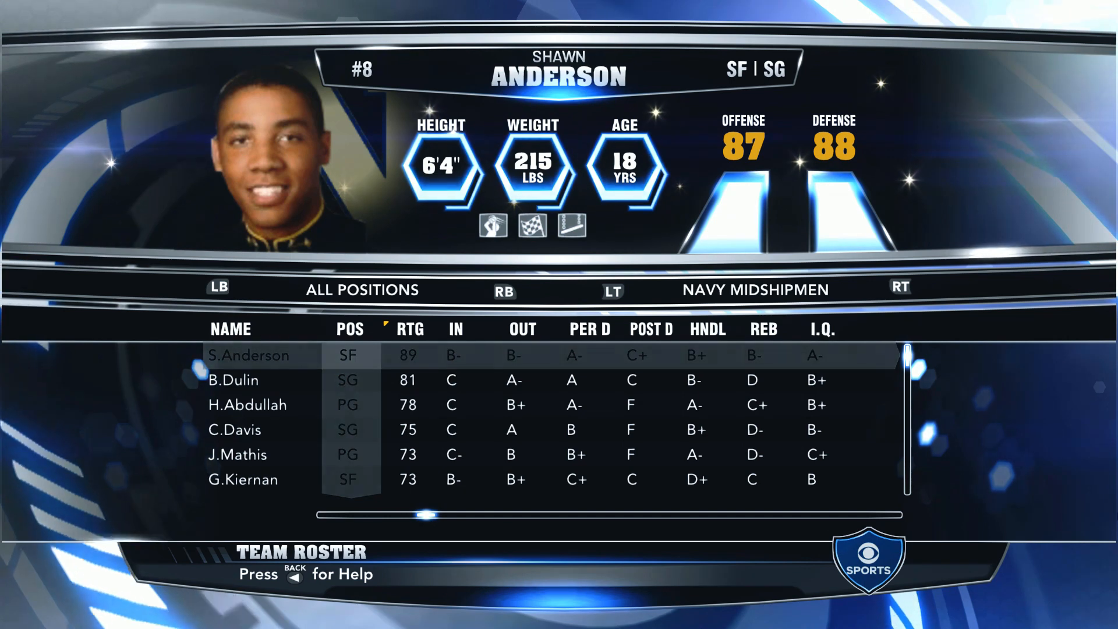